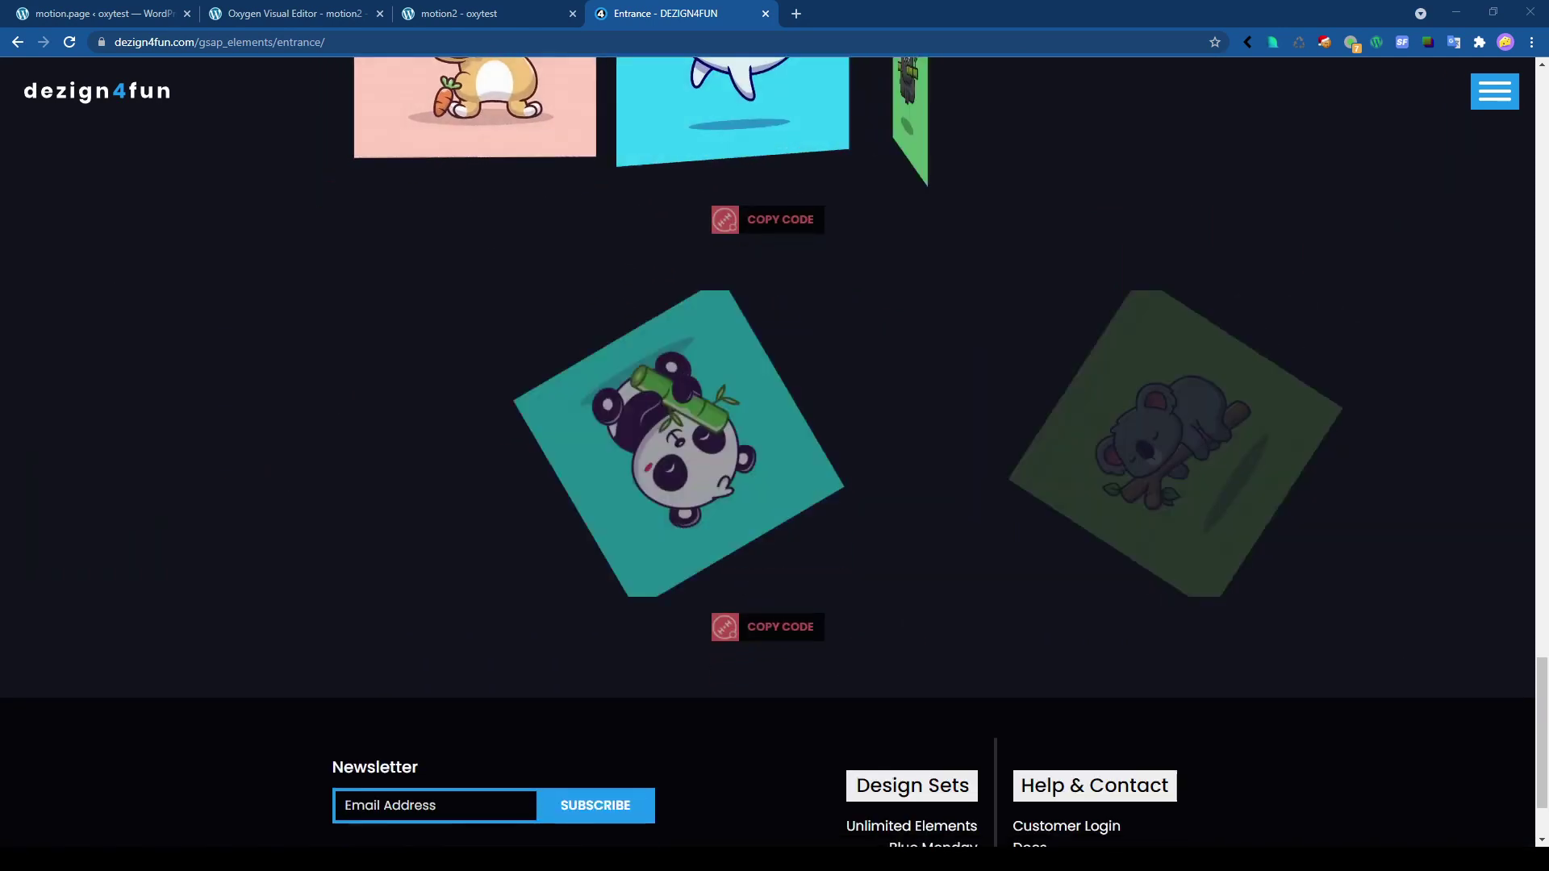
Examine the image entrance animations on the DEZIGN4FUN Entrance page.
{"action": "scroll", "coordinate": [775, 452], "scroll_direction": "up", "scroll_amount": 5}
{"action": "scroll", "coordinate": [774, 452], "scroll_direction": "up", "scroll_amount": 7}
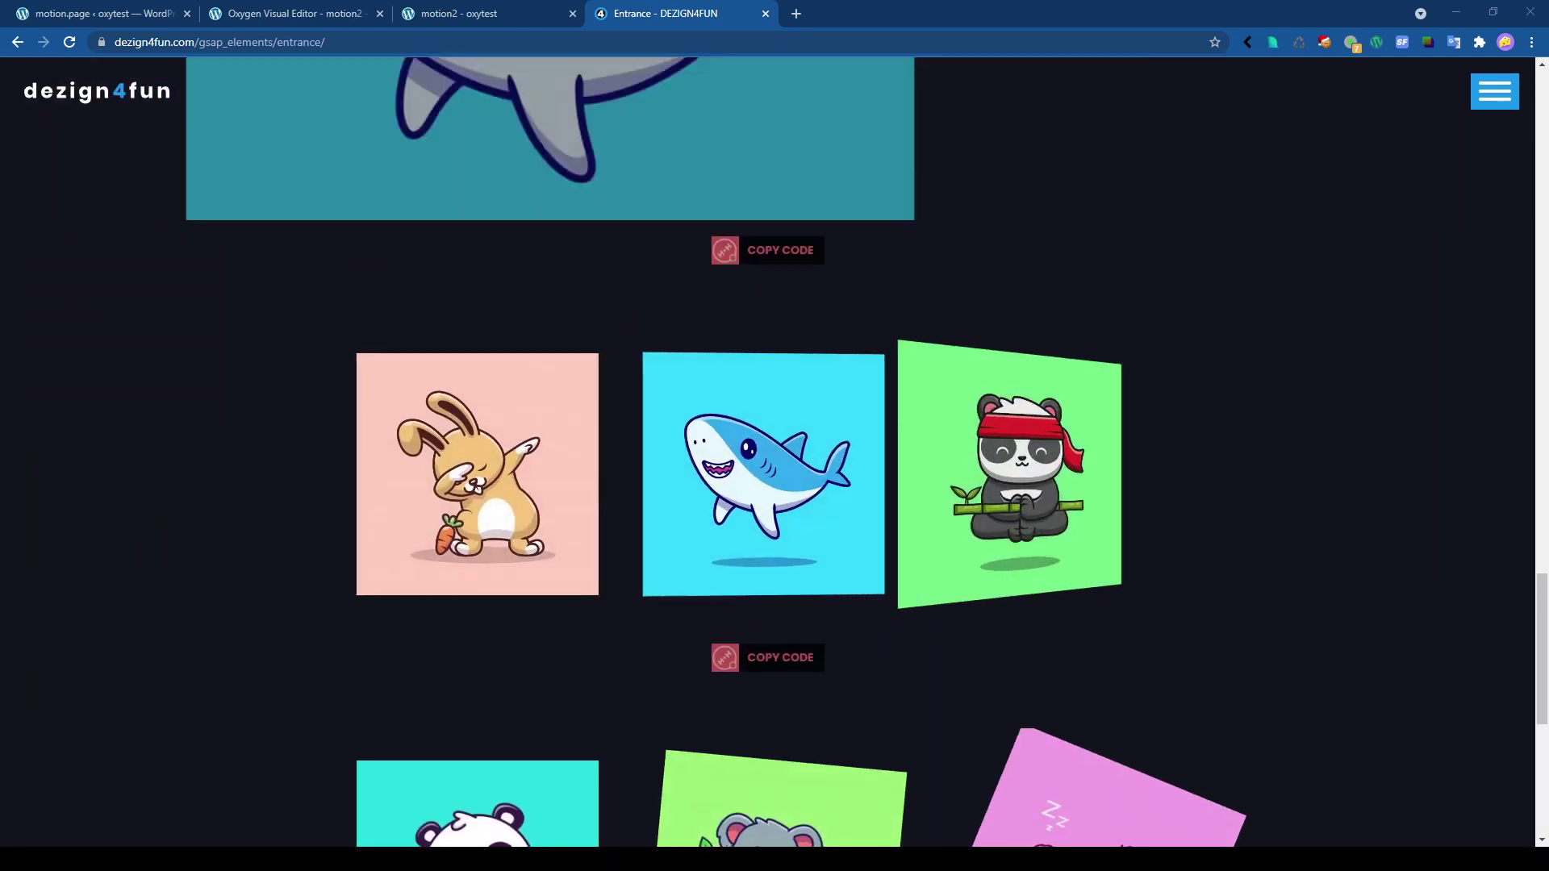
{"action": "scroll", "coordinate": [774, 452], "scroll_direction": "up", "scroll_amount": 6}
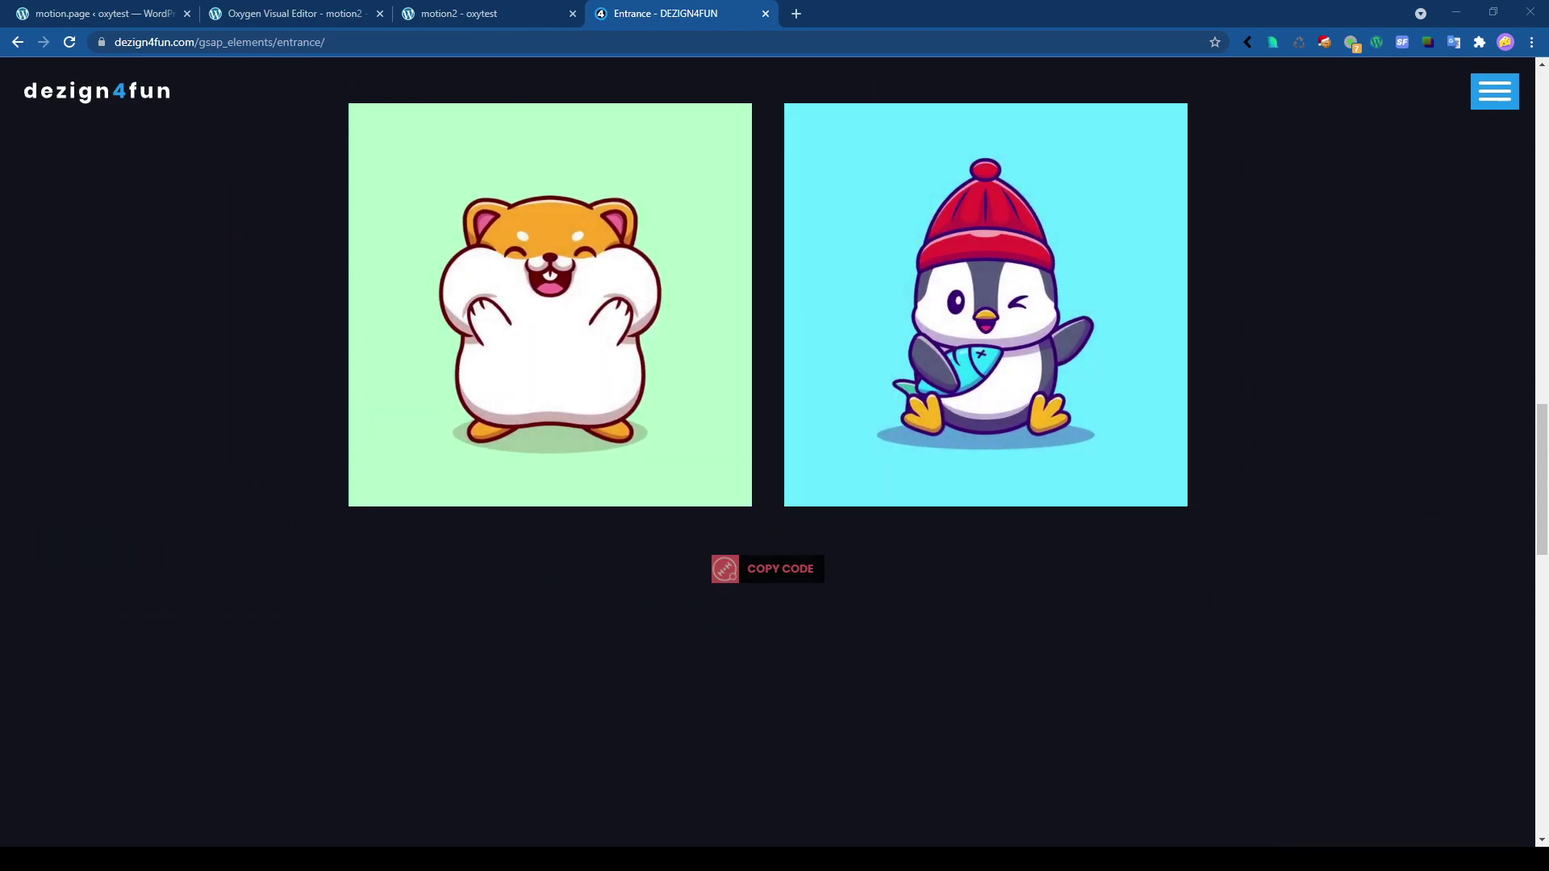
{"action": "scroll", "coordinate": [774, 452], "scroll_direction": "up", "scroll_amount": 8}
{"action": "scroll", "coordinate": [775, 451], "scroll_direction": "down", "scroll_amount": 7}
{"action": "scroll", "coordinate": [775, 452], "scroll_direction": "down", "scroll_amount": 6}
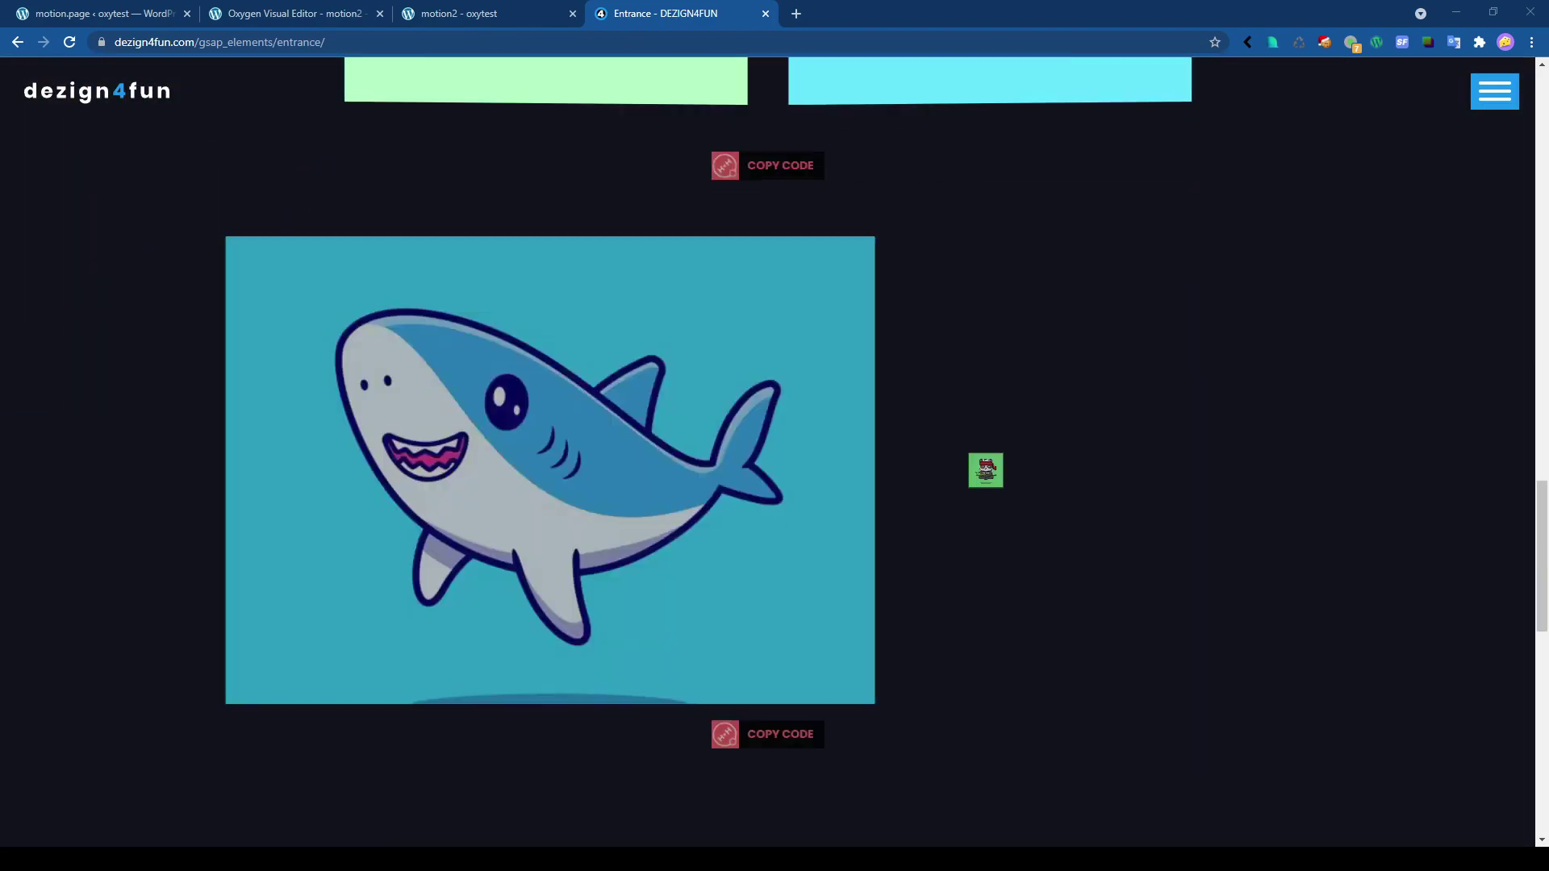
{"action": "scroll", "coordinate": [774, 452], "scroll_direction": "up", "scroll_amount": 11}
{"action": "scroll", "coordinate": [775, 452], "scroll_direction": "up", "scroll_amount": 16}
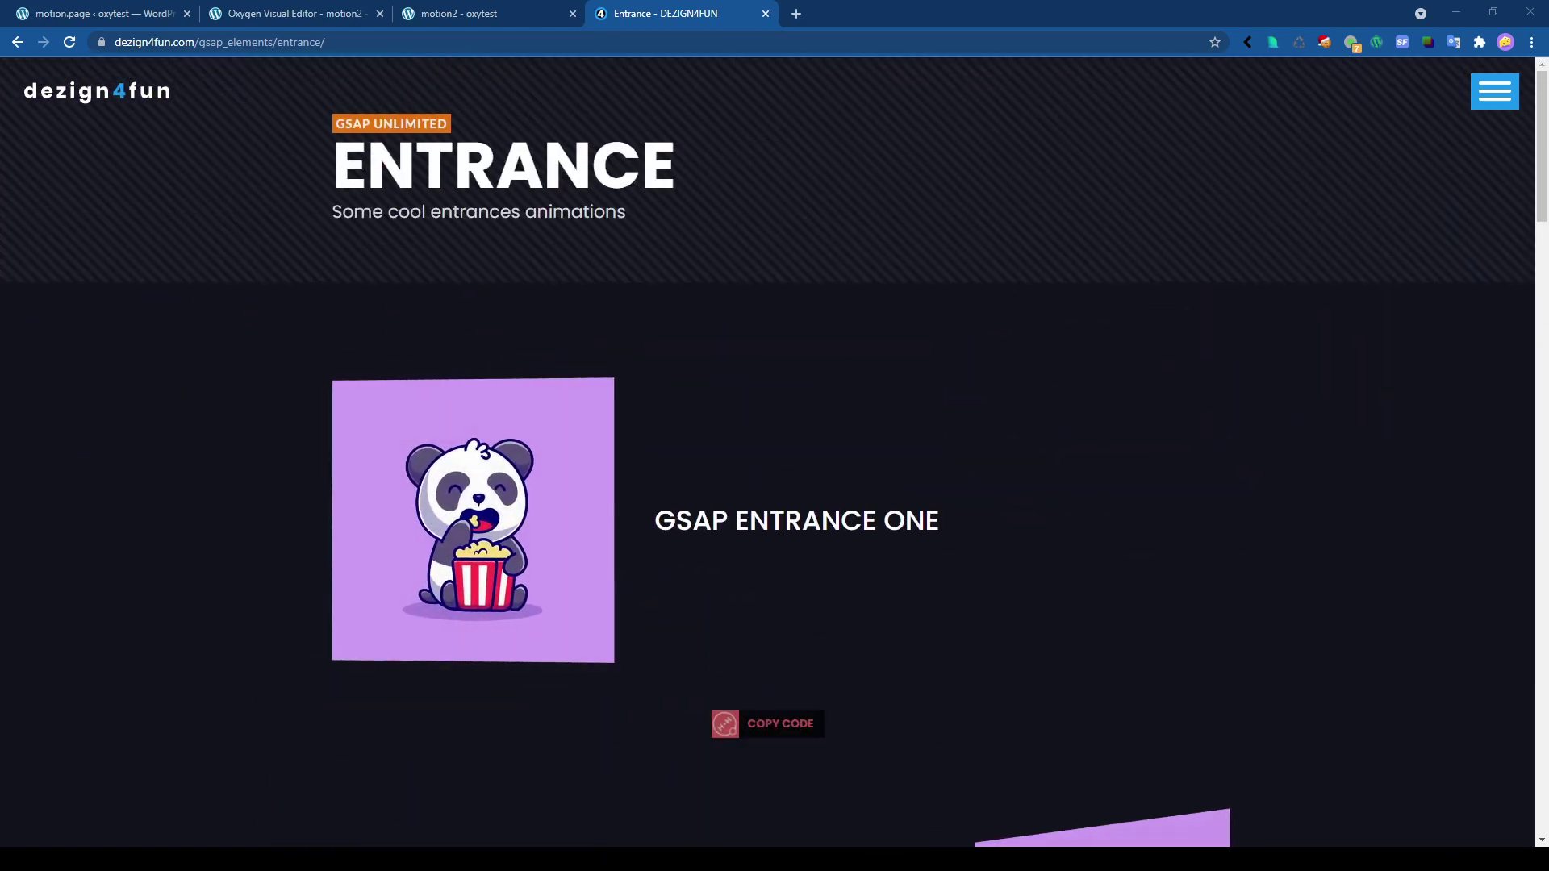
{"action": "scroll", "coordinate": [775, 452], "scroll_direction": "down", "scroll_amount": 7}
{"action": "scroll", "coordinate": [774, 451], "scroll_direction": "down", "scroll_amount": 4}
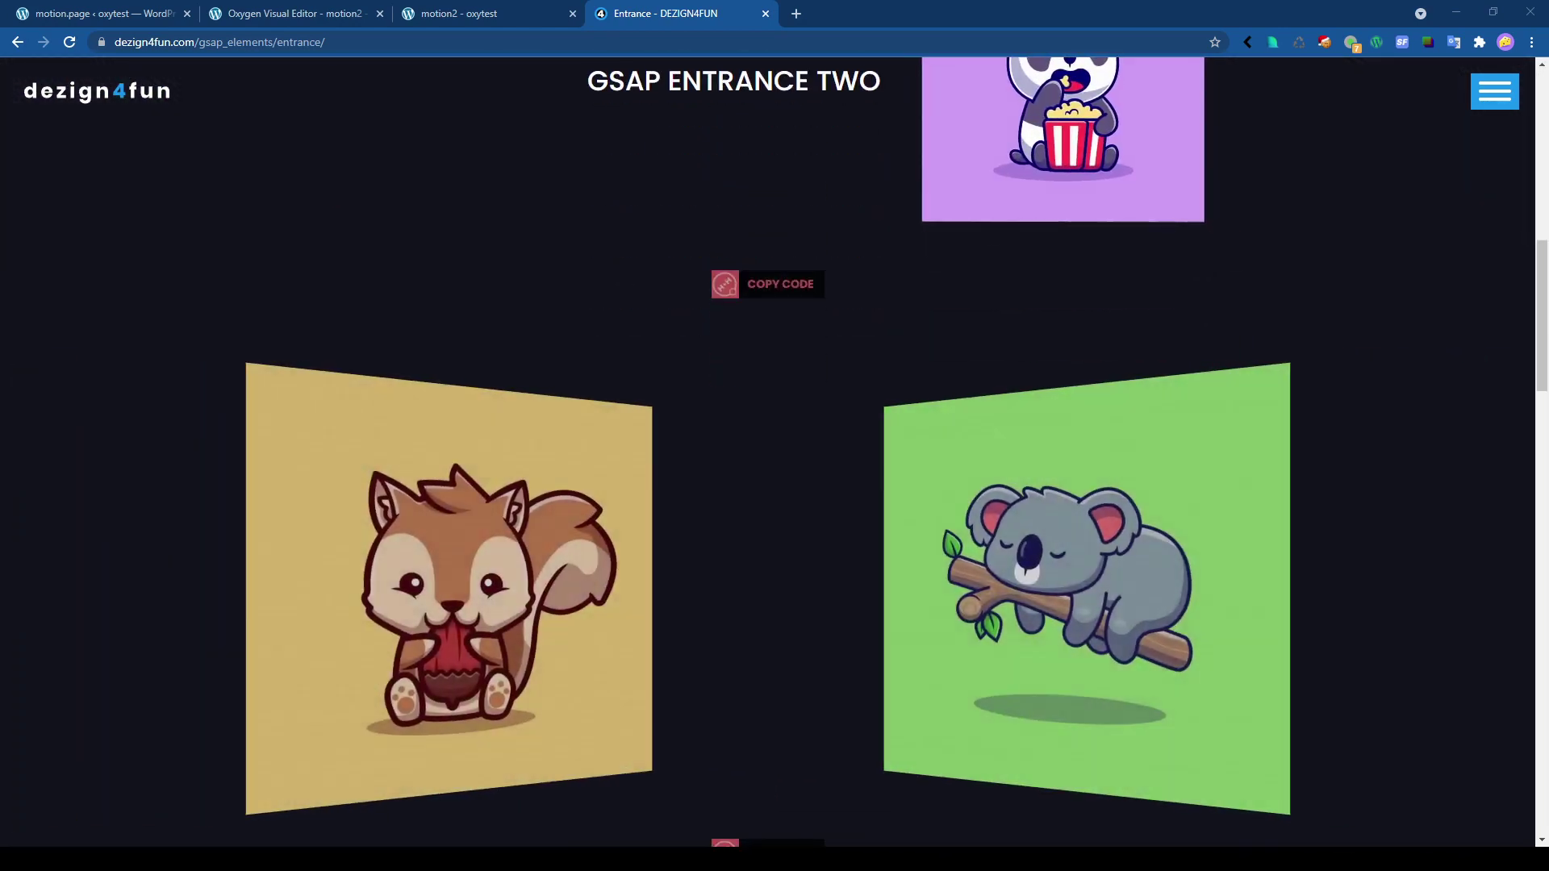
{"action": "scroll", "coordinate": [774, 451], "scroll_direction": "up", "scroll_amount": 11}
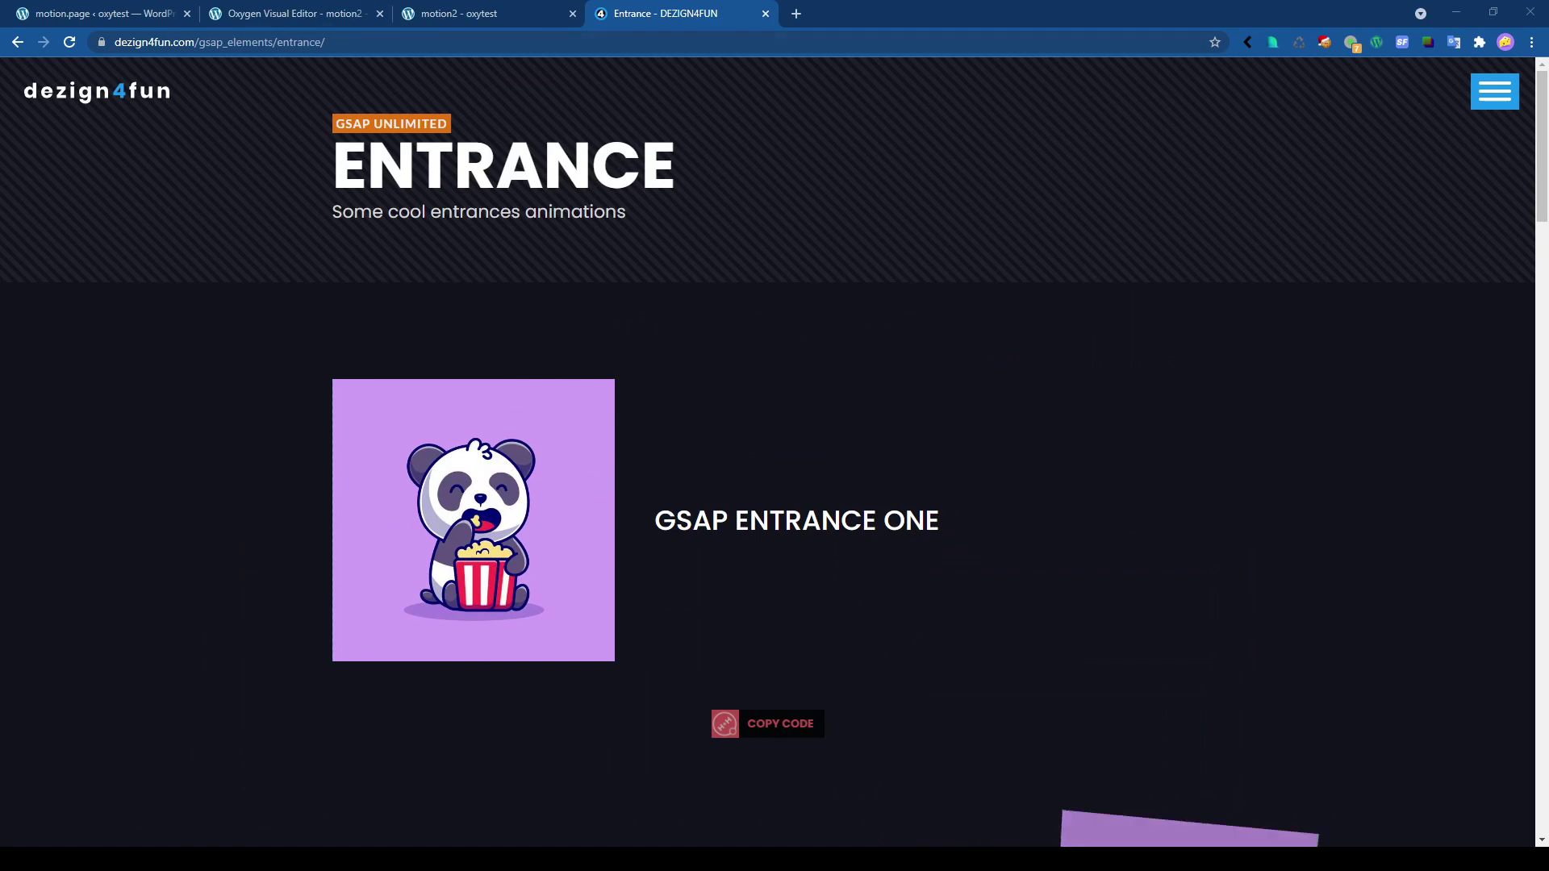
Switch to the motion.page builder, set the trigger to ScrollTrigger and target the first image, #image-24-55, as the animation selector.
{"action": "left_click", "coordinate": [294, 14]}
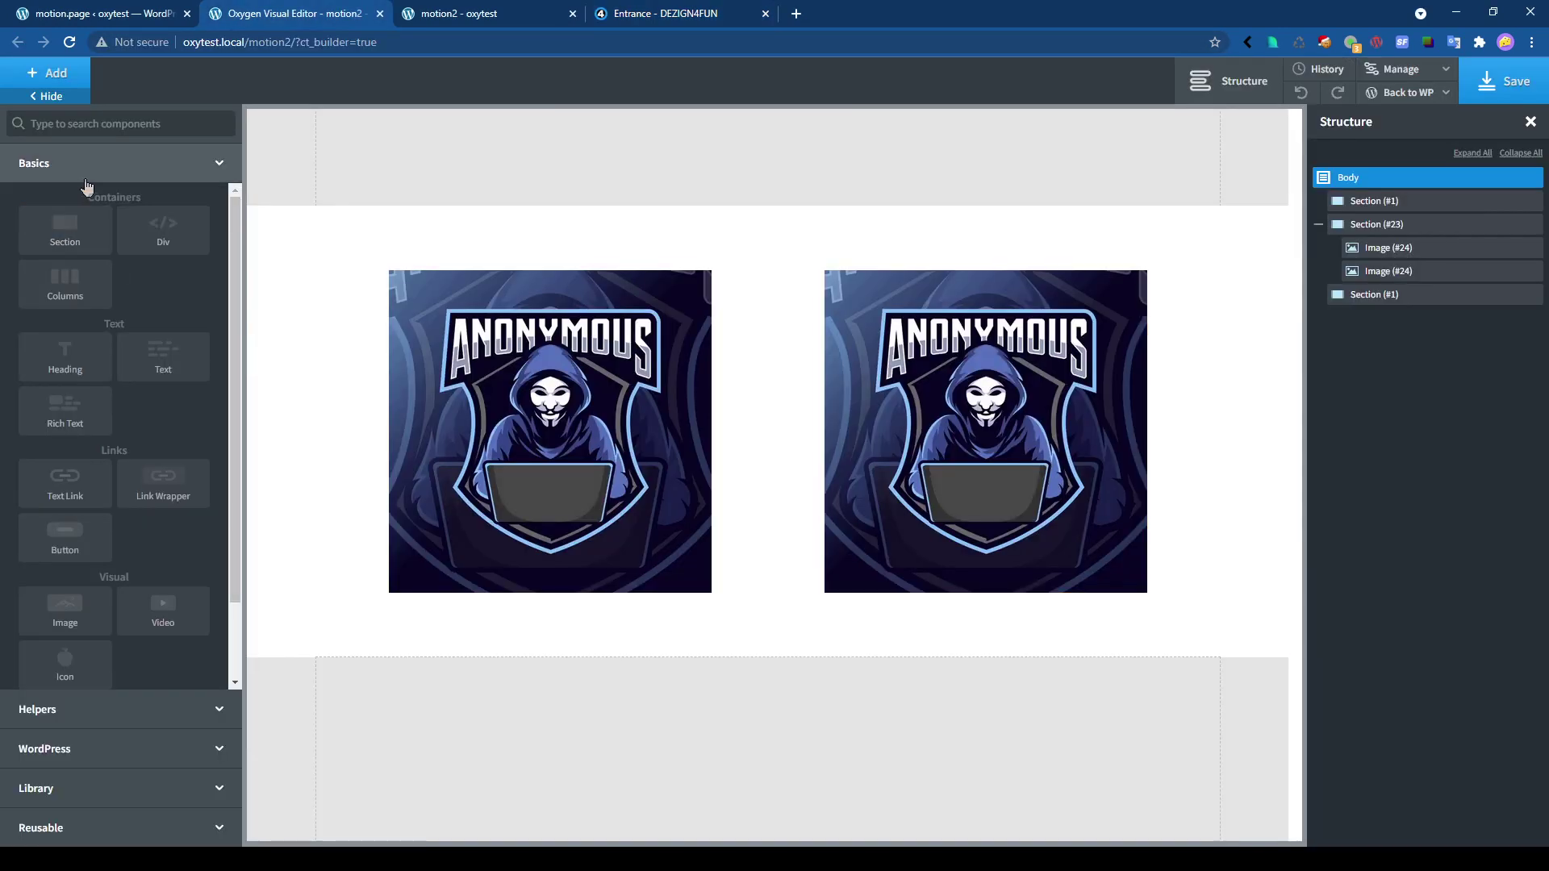
{"action": "left_click", "coordinate": [101, 14]}
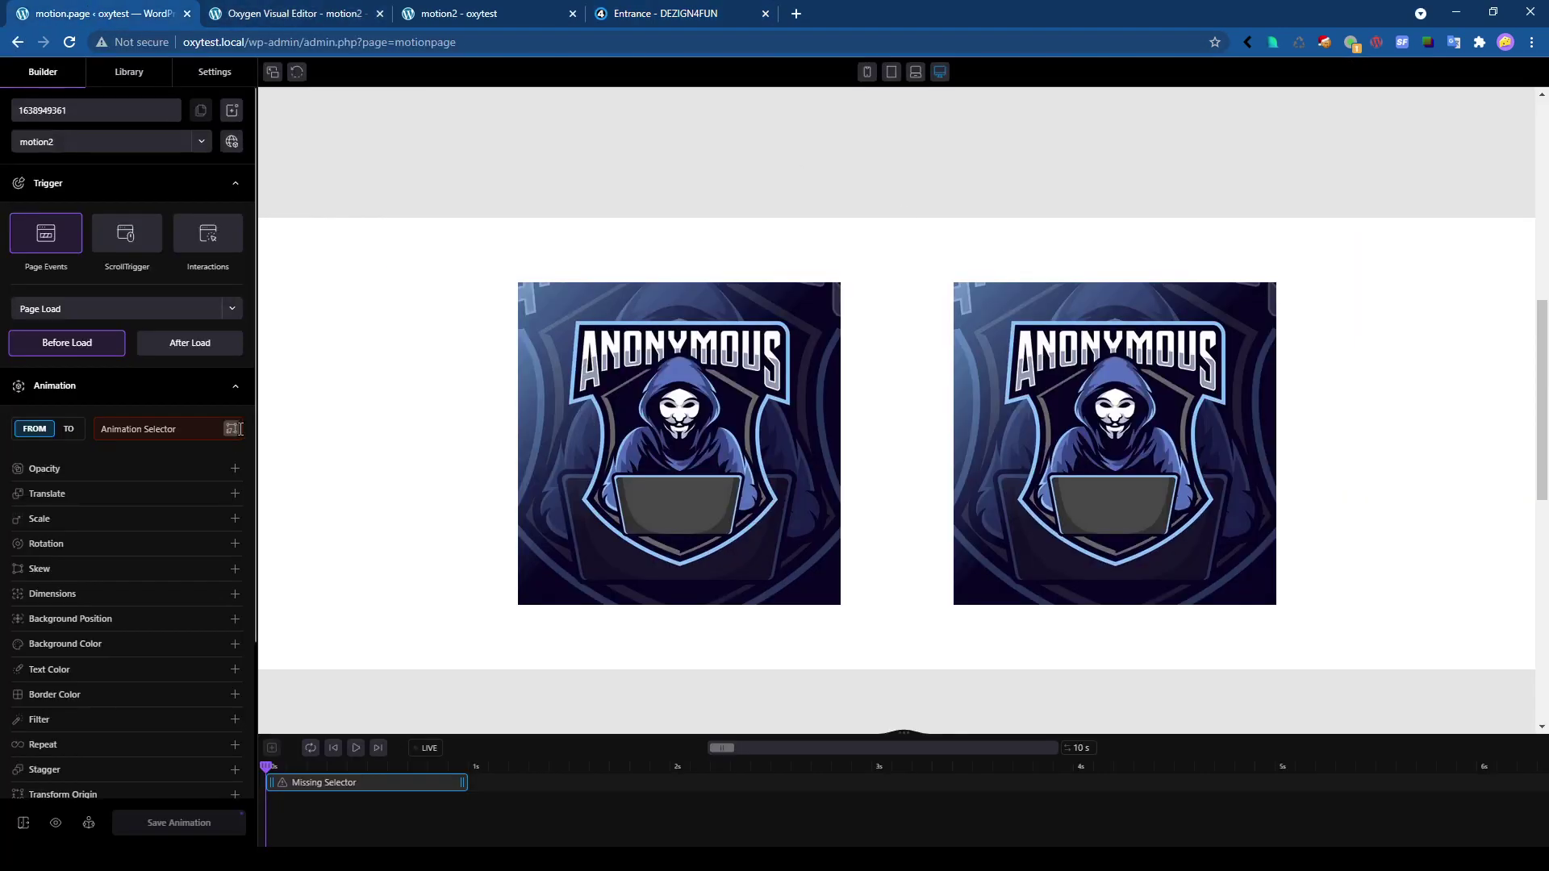
{"action": "left_click", "coordinate": [126, 241]}
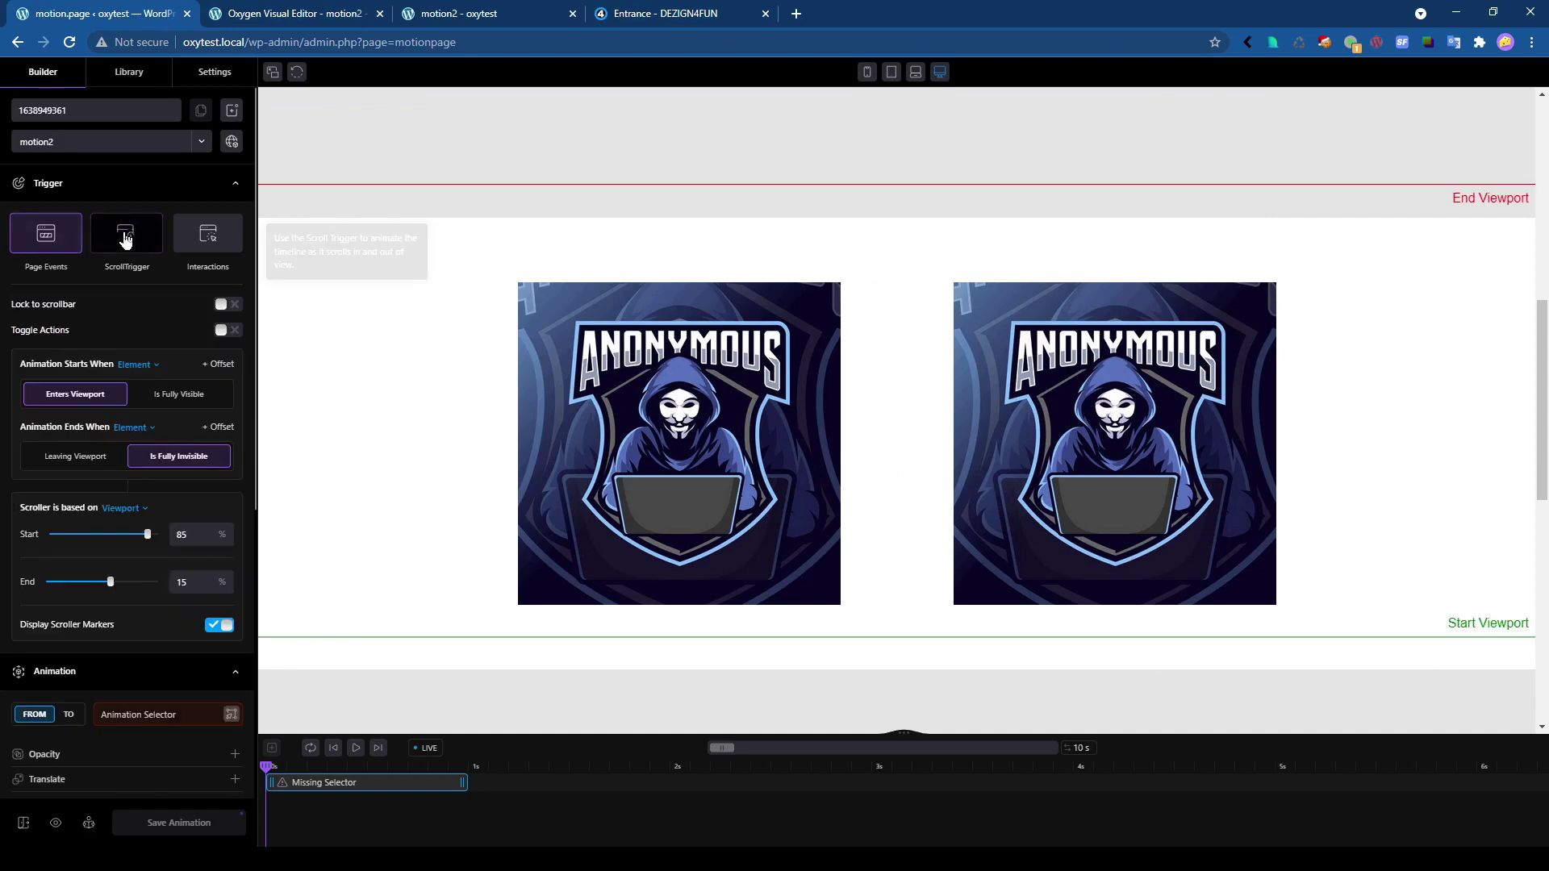
{"action": "left_click", "coordinate": [232, 714]}
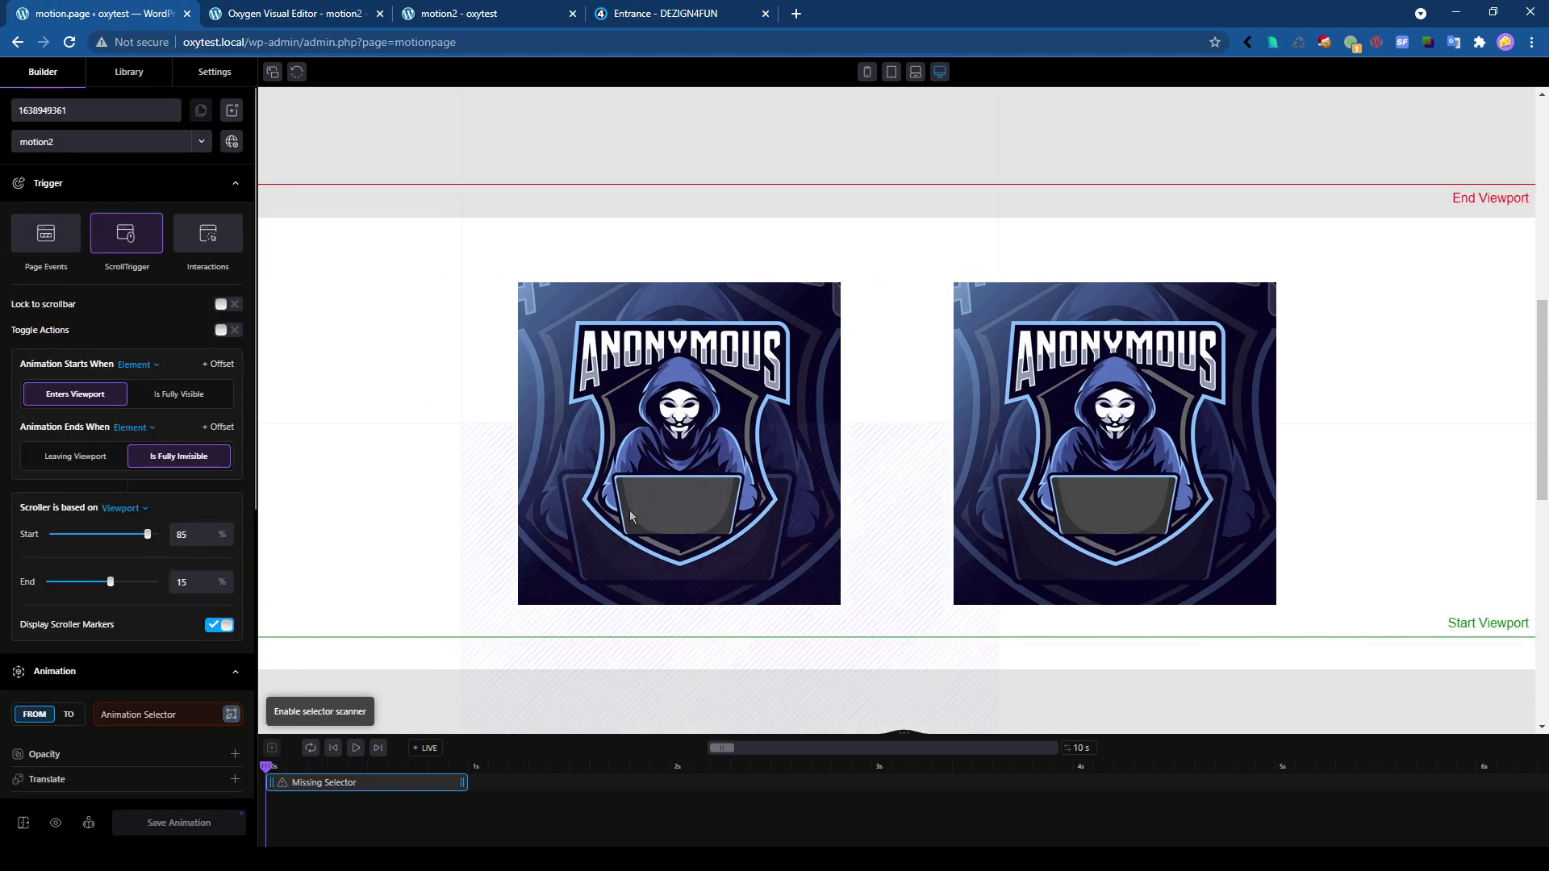
{"action": "left_click", "coordinate": [567, 466]}
{"action": "left_click", "coordinate": [619, 555]}
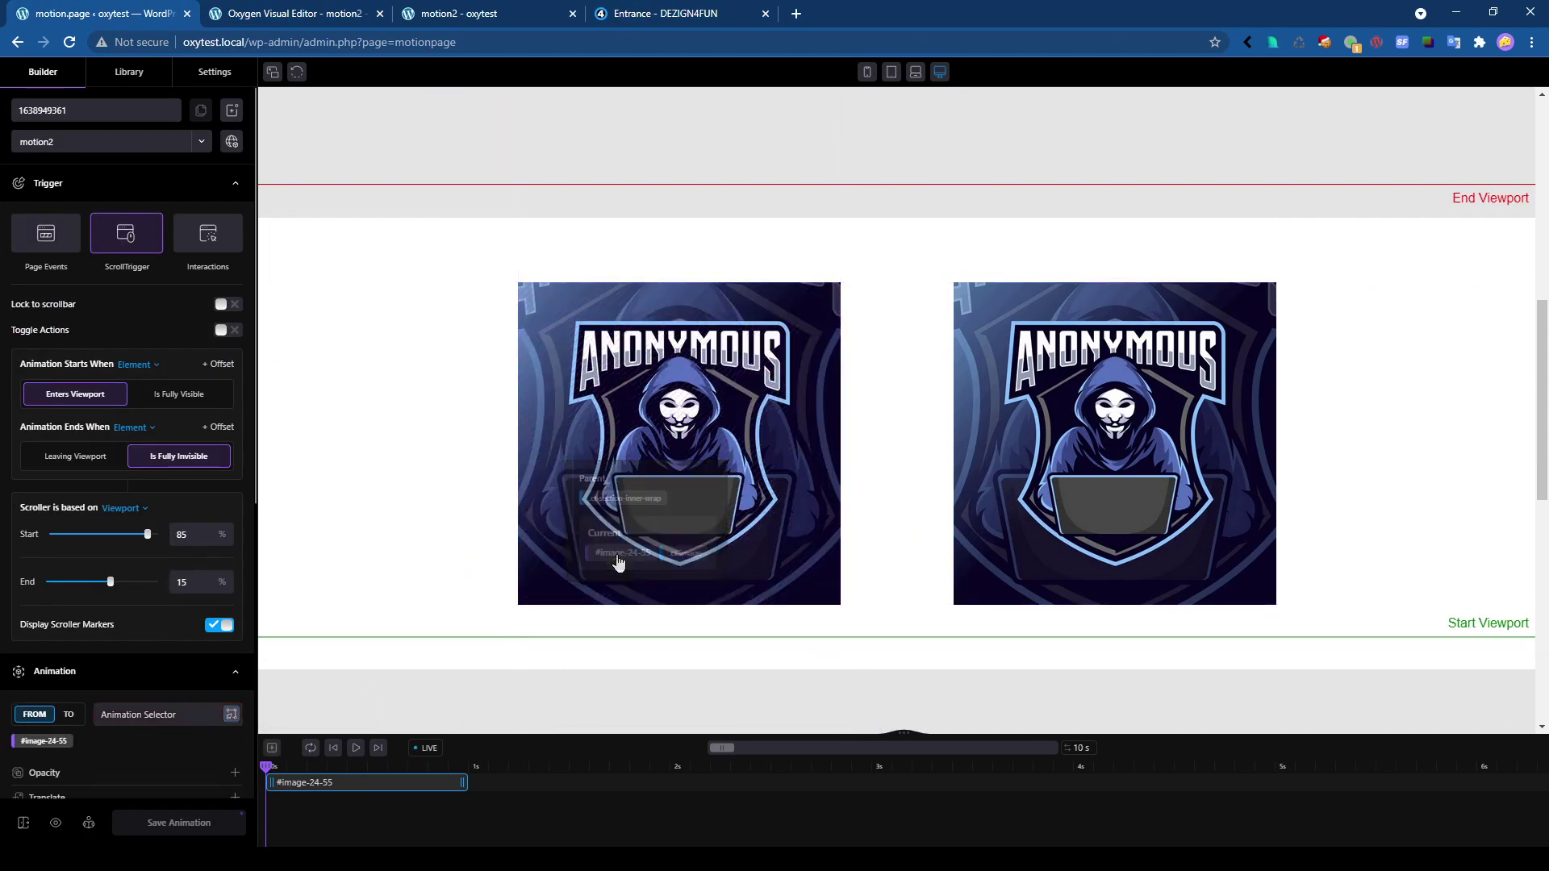
Give the image's From state a scale of 5 and a rotation of 180° on both axes.
{"action": "scroll", "coordinate": [368, 529], "scroll_direction": "down", "scroll_amount": 4}
{"action": "scroll", "coordinate": [109, 570], "scroll_direction": "down", "scroll_amount": 4}
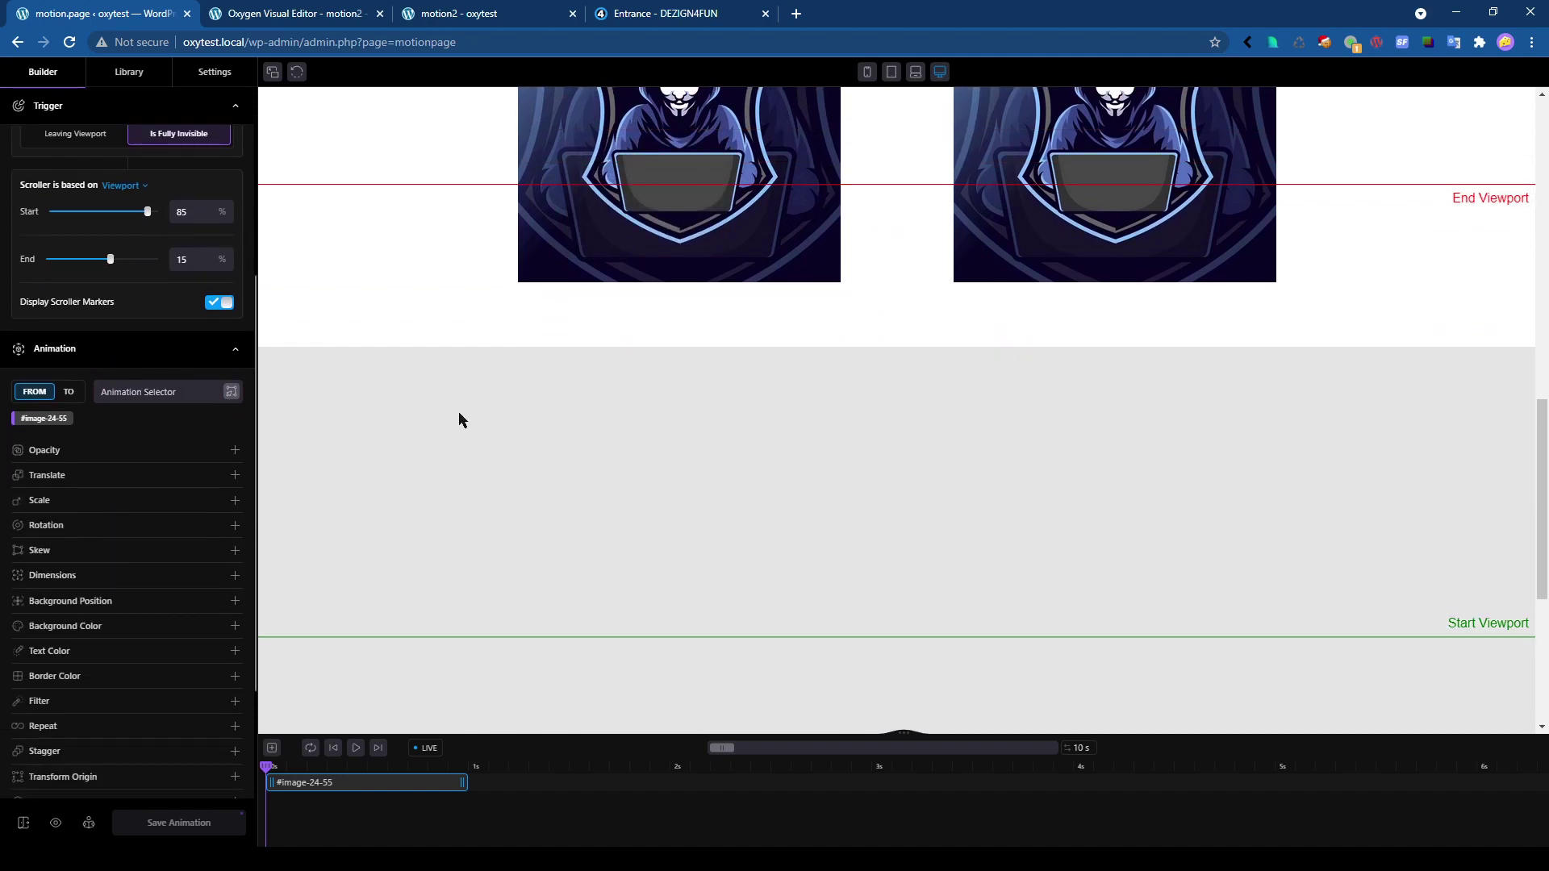
{"action": "scroll", "coordinate": [458, 411], "scroll_direction": "up", "scroll_amount": 3}
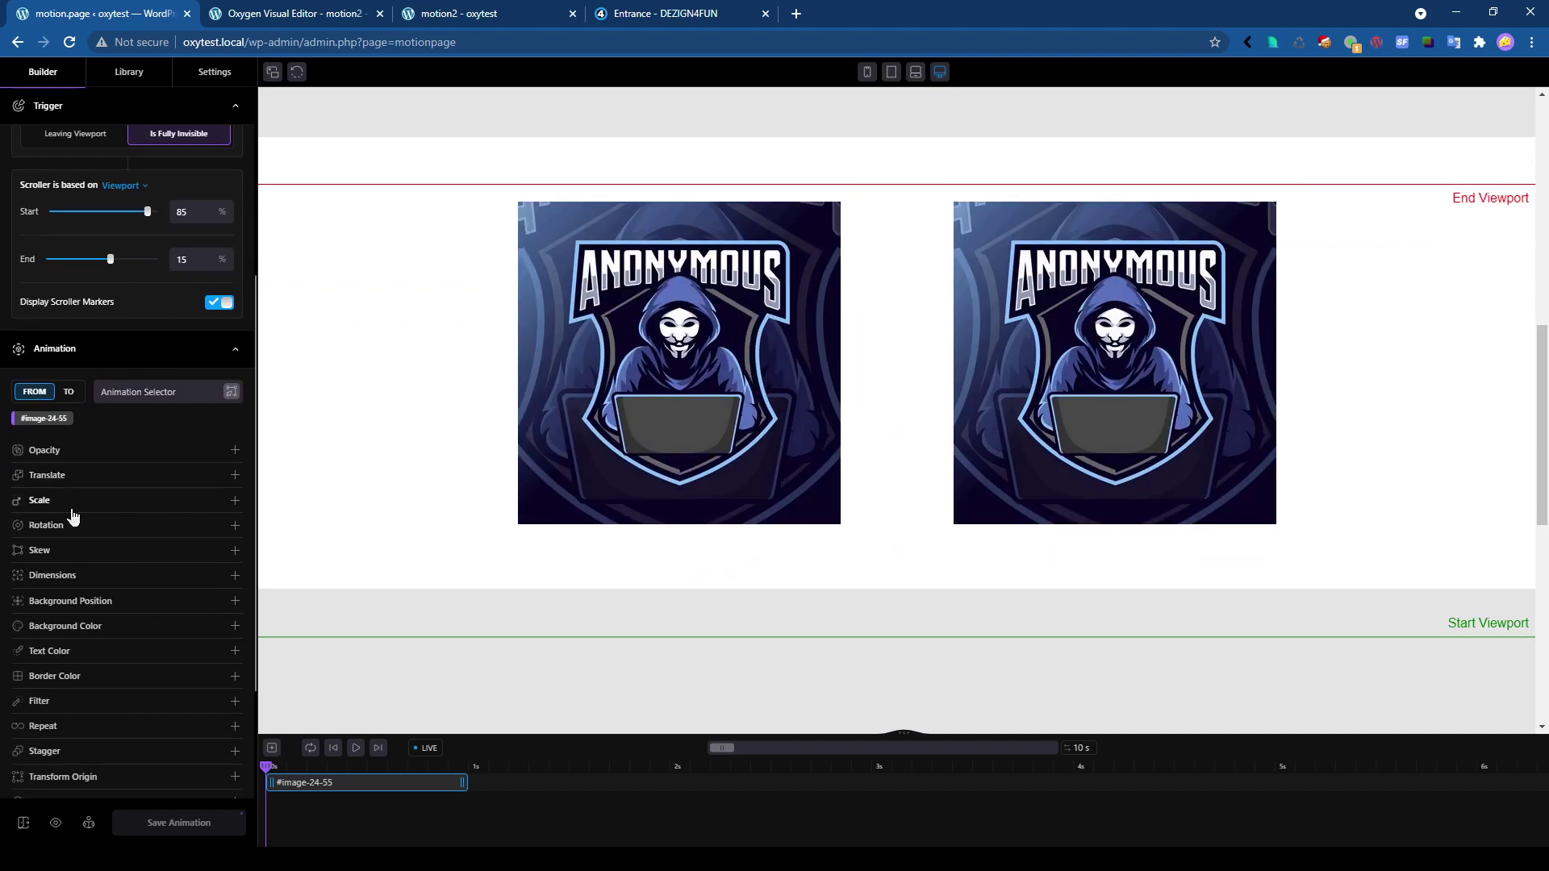
{"action": "left_click", "coordinate": [113, 507]}
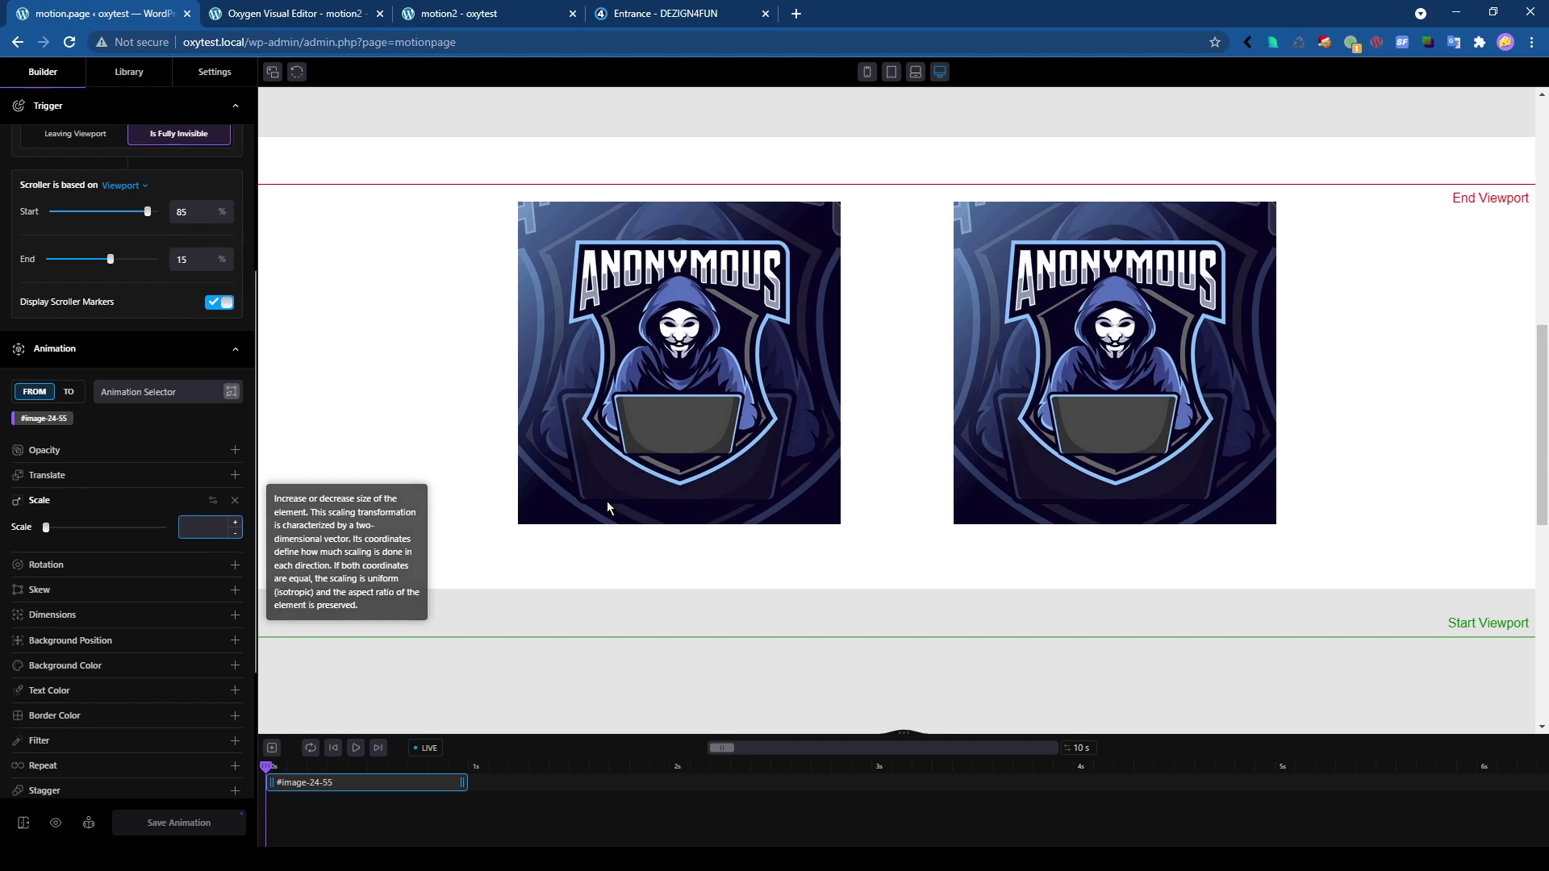
{"action": "type", "text": "5"}
{"action": "left_click", "coordinate": [172, 565]}
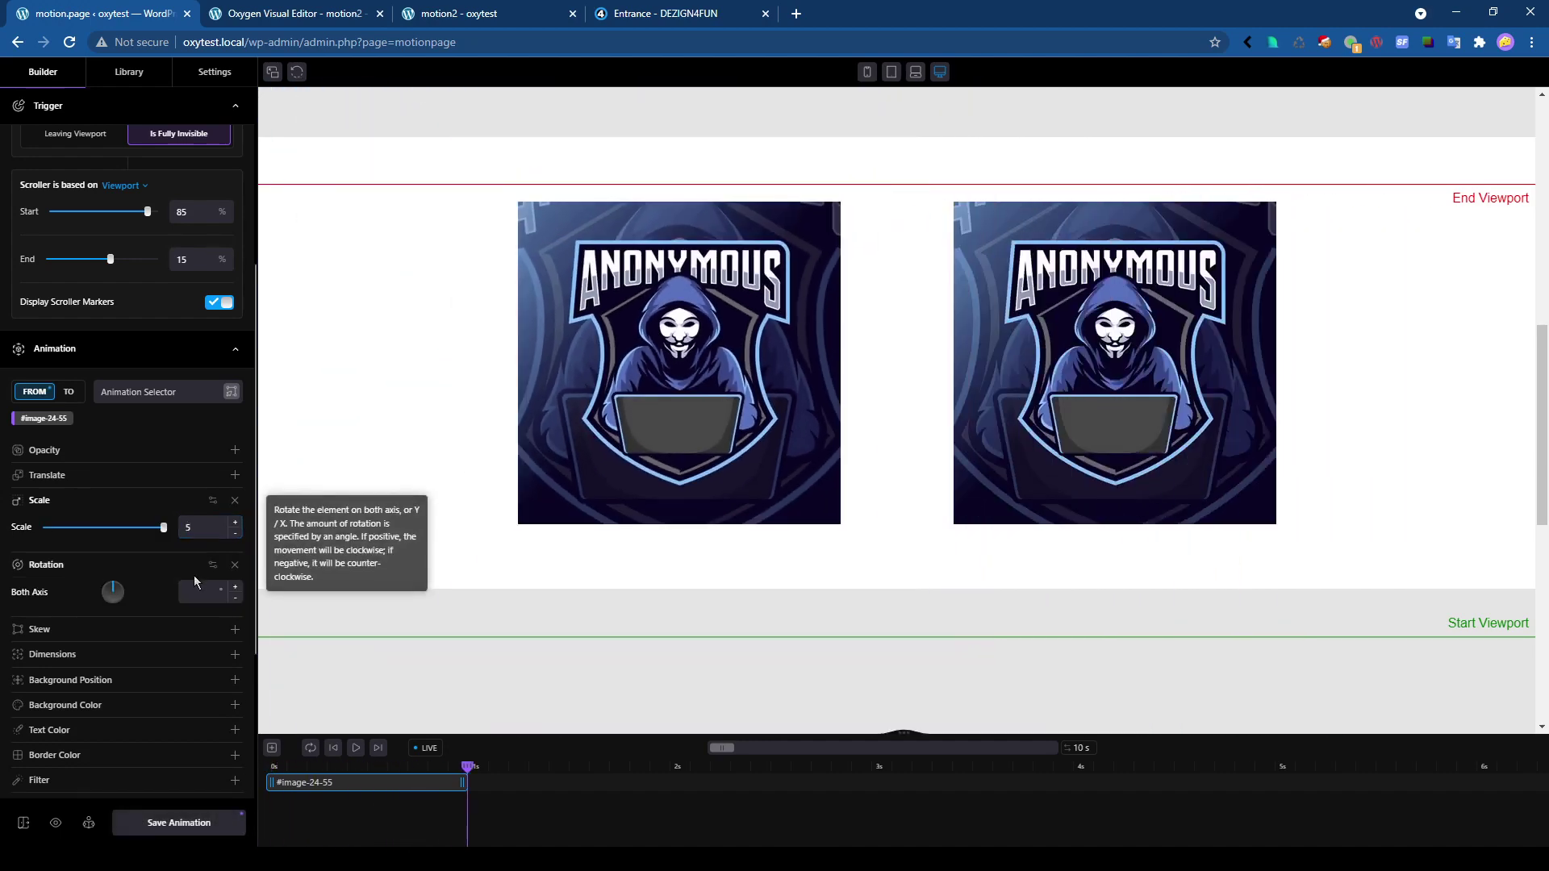
{"action": "type", "text": "180"}
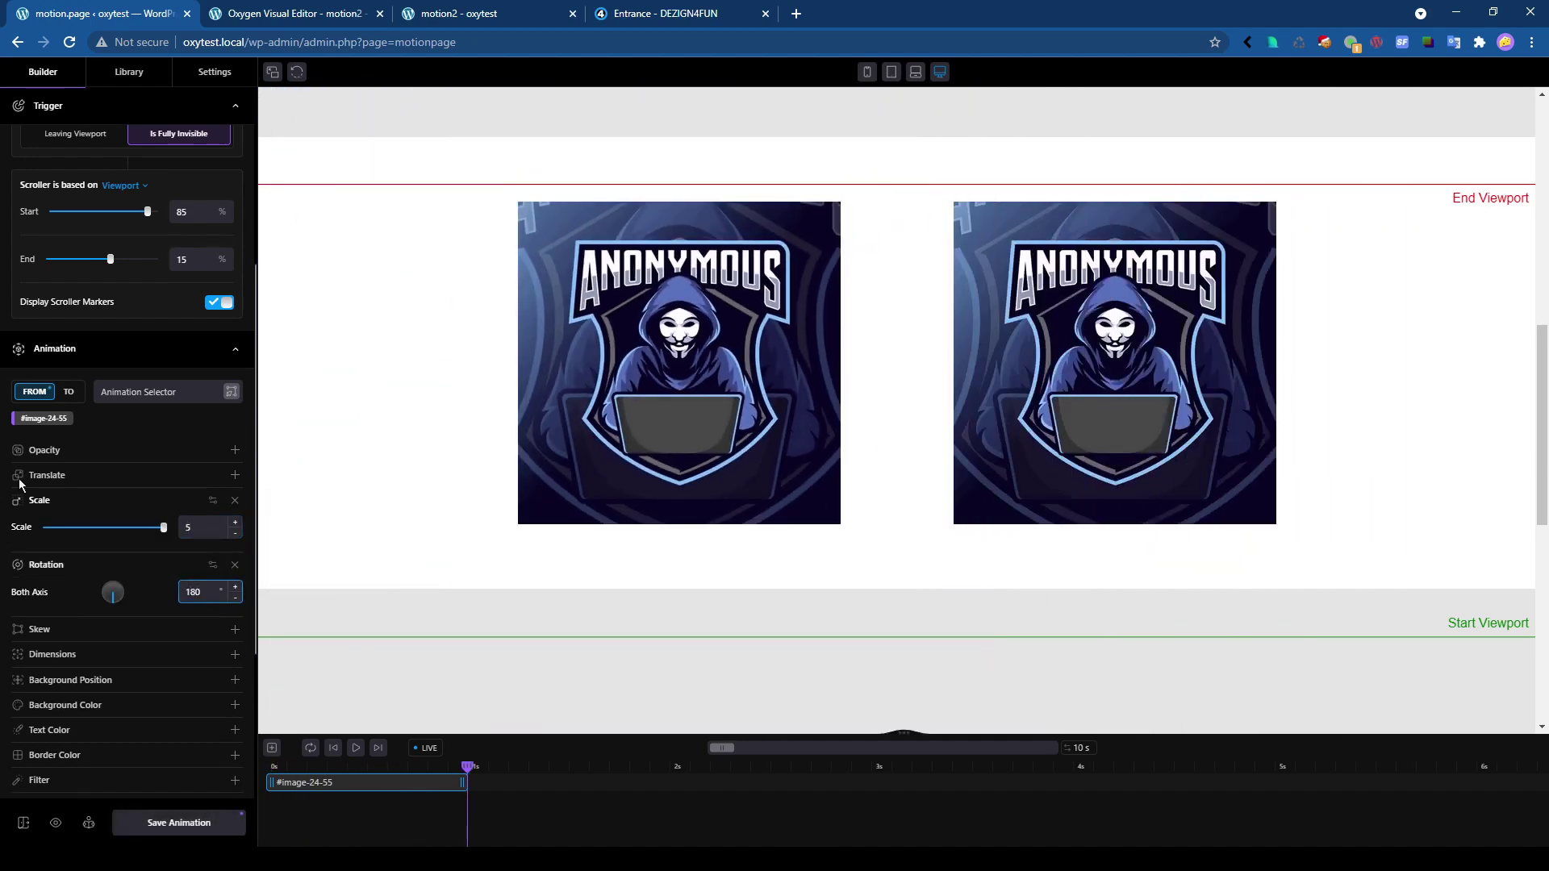
Set the From opacity of the image to 0 and save the animation.
{"action": "left_click", "coordinate": [73, 451]}
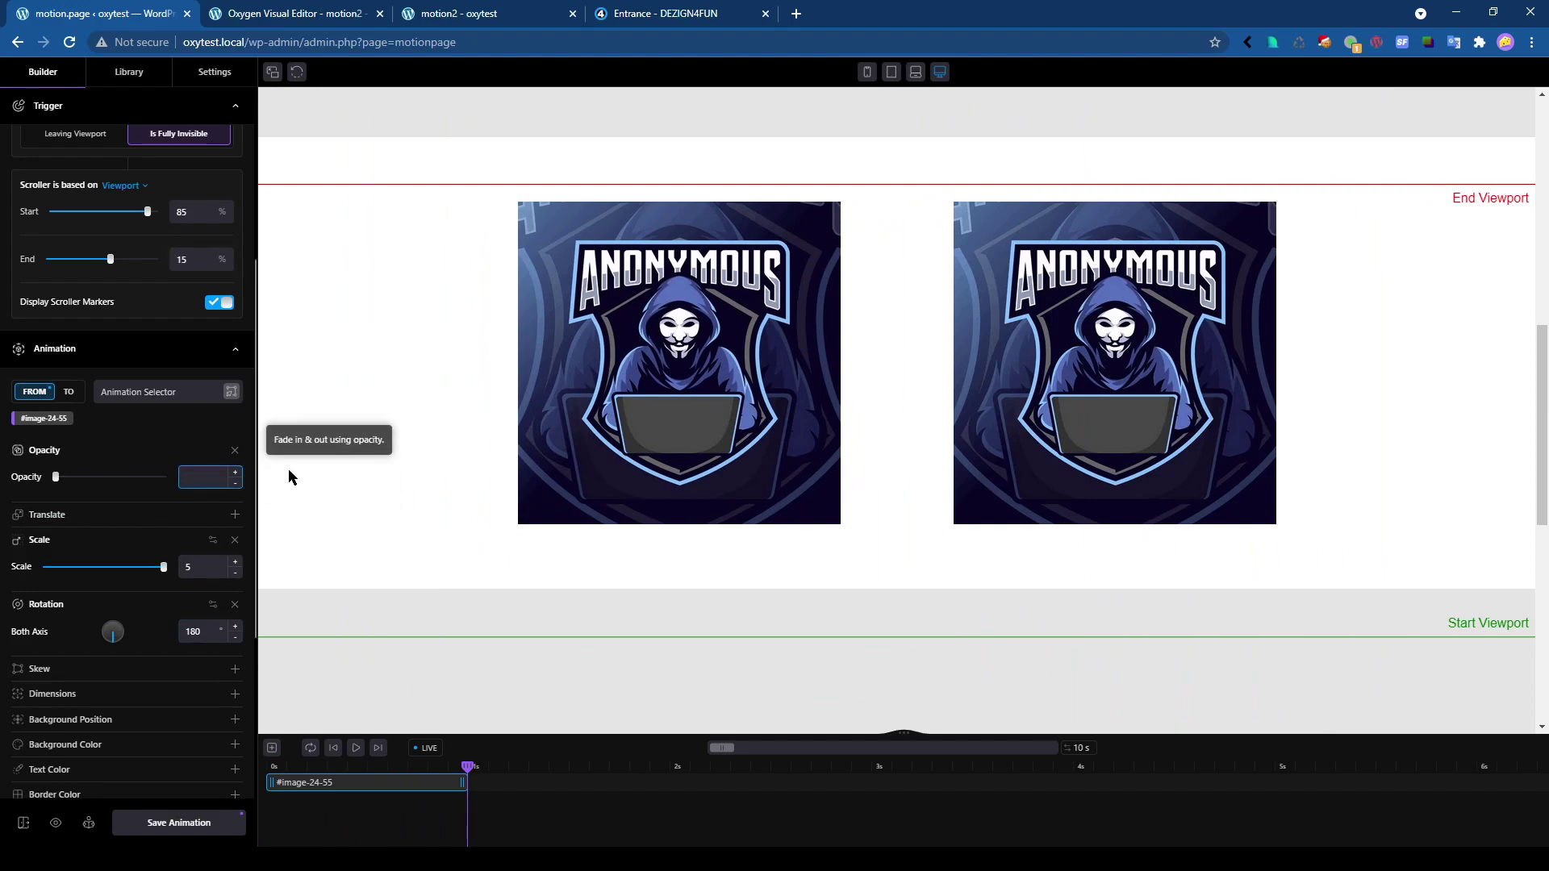
{"action": "type", "text": "0"}
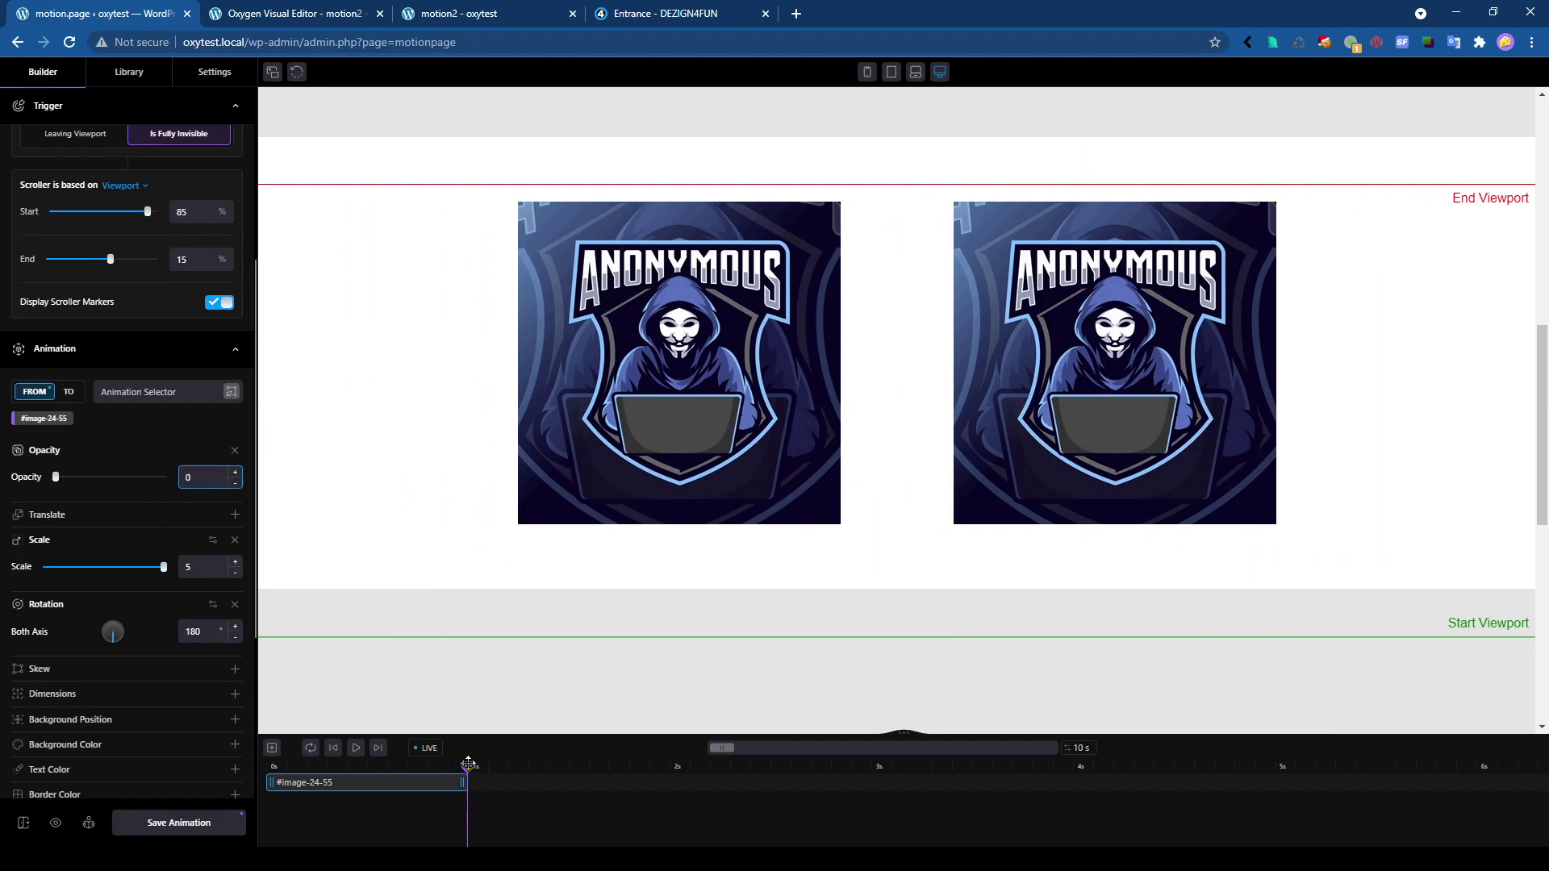
{"action": "mouse_move", "coordinate": [468, 763]}
{"action": "left_mouse_down"}
{"action": "mouse_move", "coordinate": [275, 763]}
{"action": "mouse_move", "coordinate": [470, 762]}
{"action": "left_mouse_up"}
{"action": "left_click", "coordinate": [179, 823]}
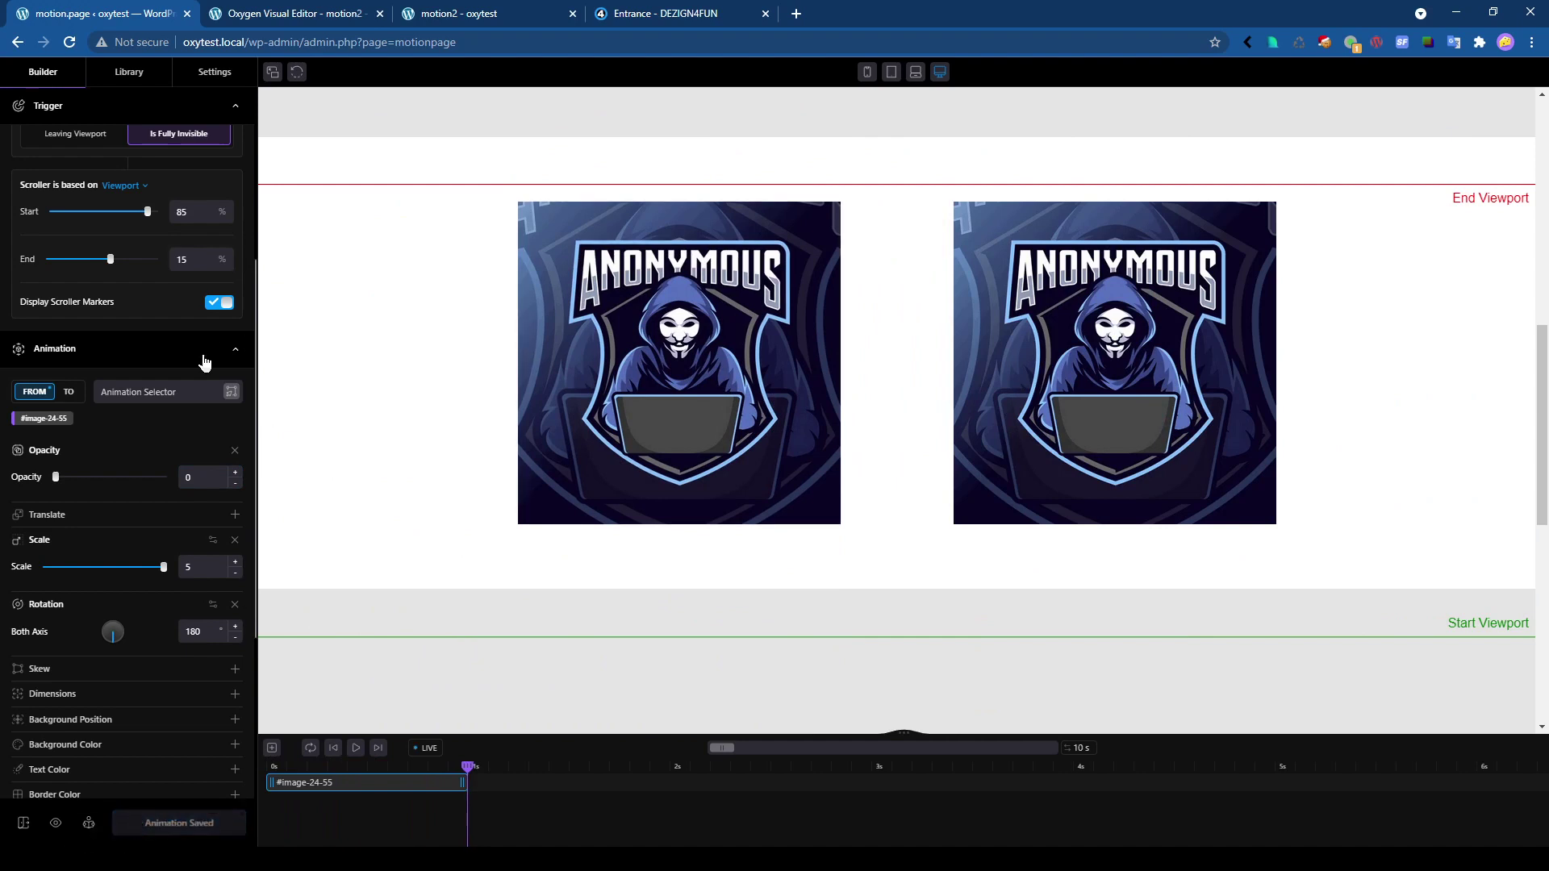
Enable Toggle Actions for the scroll trigger with "Repeat on every scroll down" and save the animation.
{"action": "scroll", "coordinate": [201, 367], "scroll_direction": "up", "scroll_amount": 4}
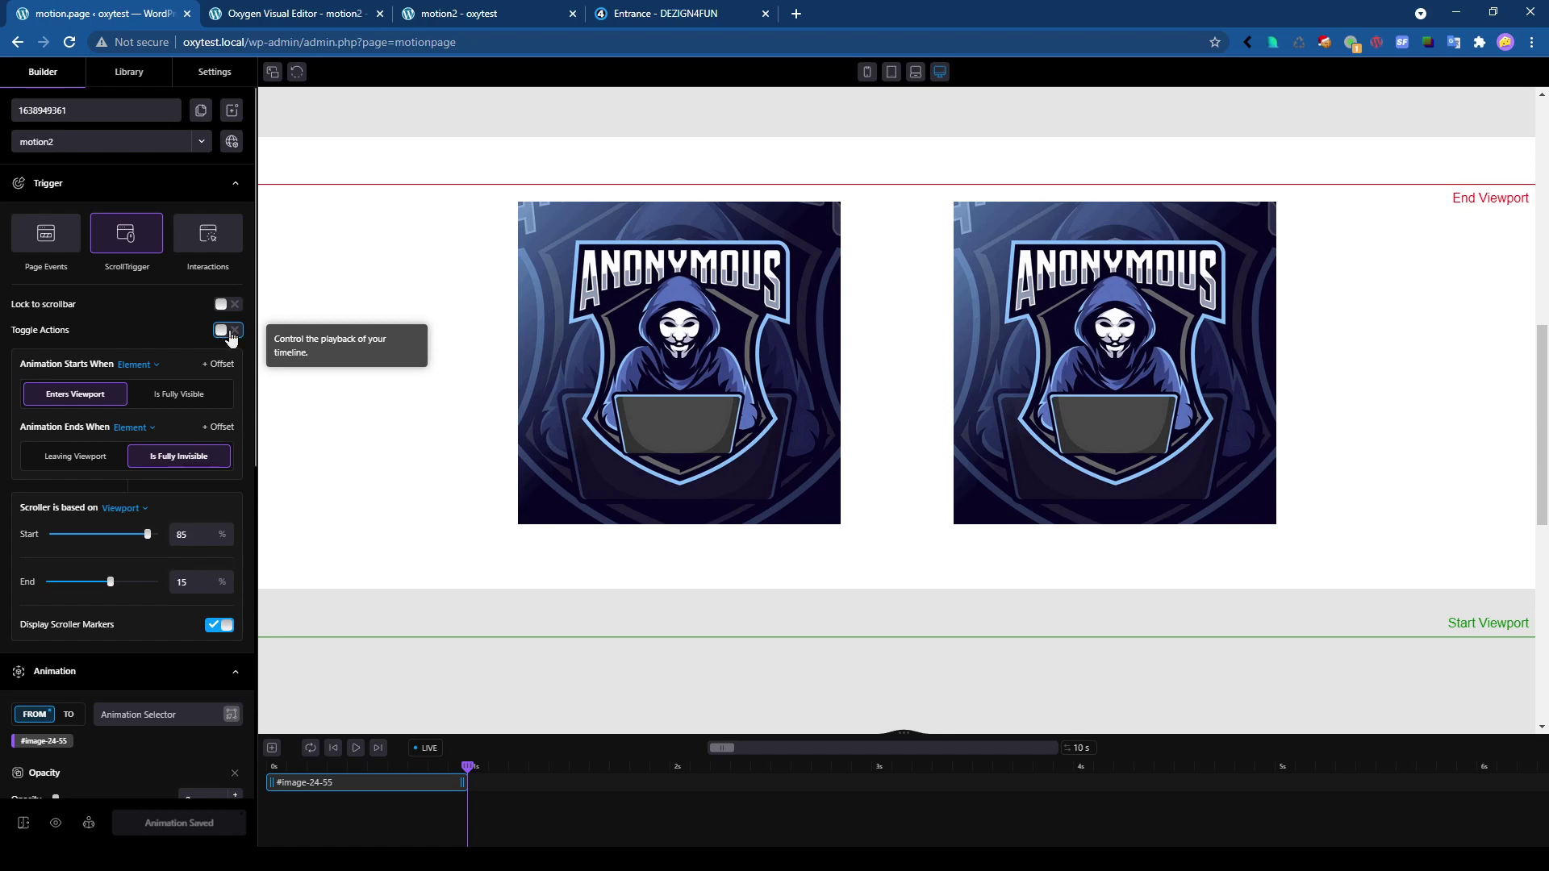
{"action": "left_click", "coordinate": [229, 331]}
{"action": "left_click", "coordinate": [129, 359]}
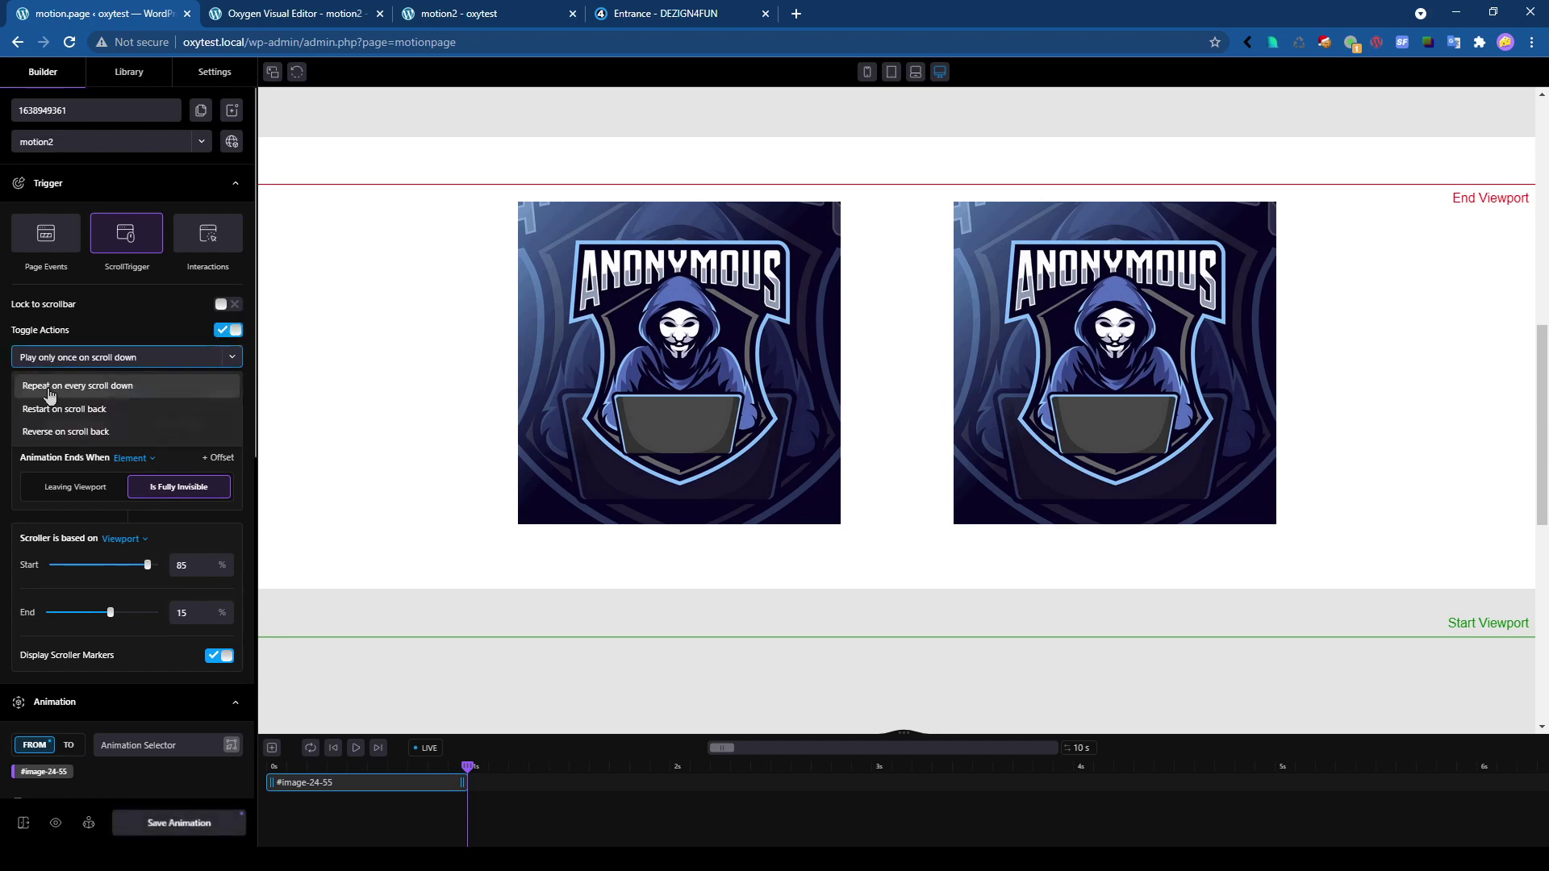
{"action": "left_click", "coordinate": [50, 388]}
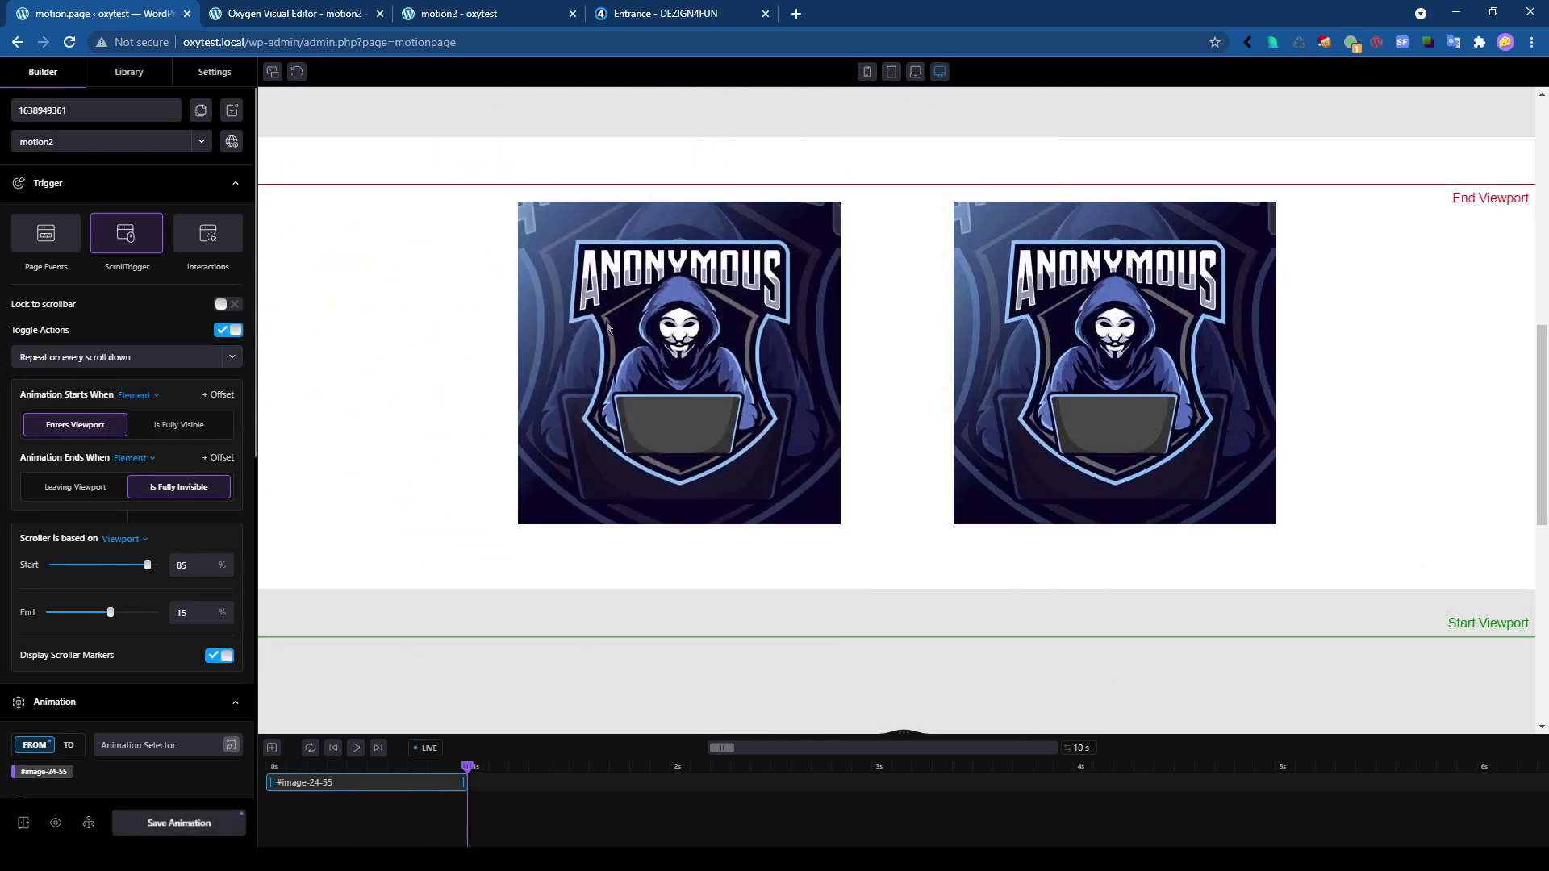
{"action": "scroll", "coordinate": [503, 500], "scroll_direction": "up", "scroll_amount": 5}
{"action": "scroll", "coordinate": [507, 500], "scroll_direction": "down", "scroll_amount": 2}
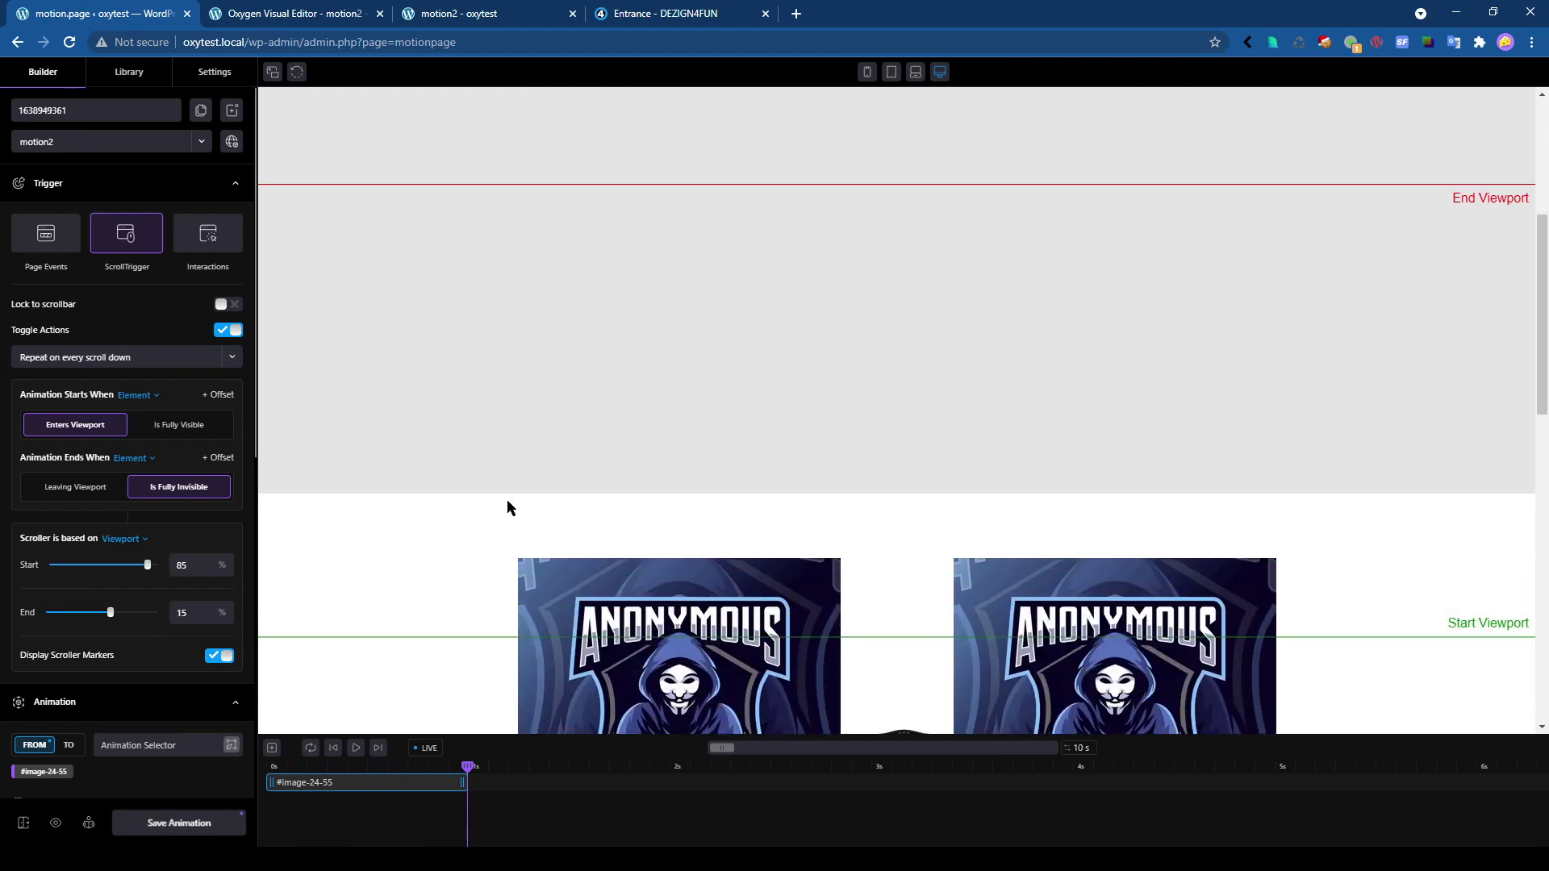
{"action": "scroll", "coordinate": [507, 501], "scroll_direction": "down", "scroll_amount": 4}
{"action": "left_click", "coordinate": [179, 825]}
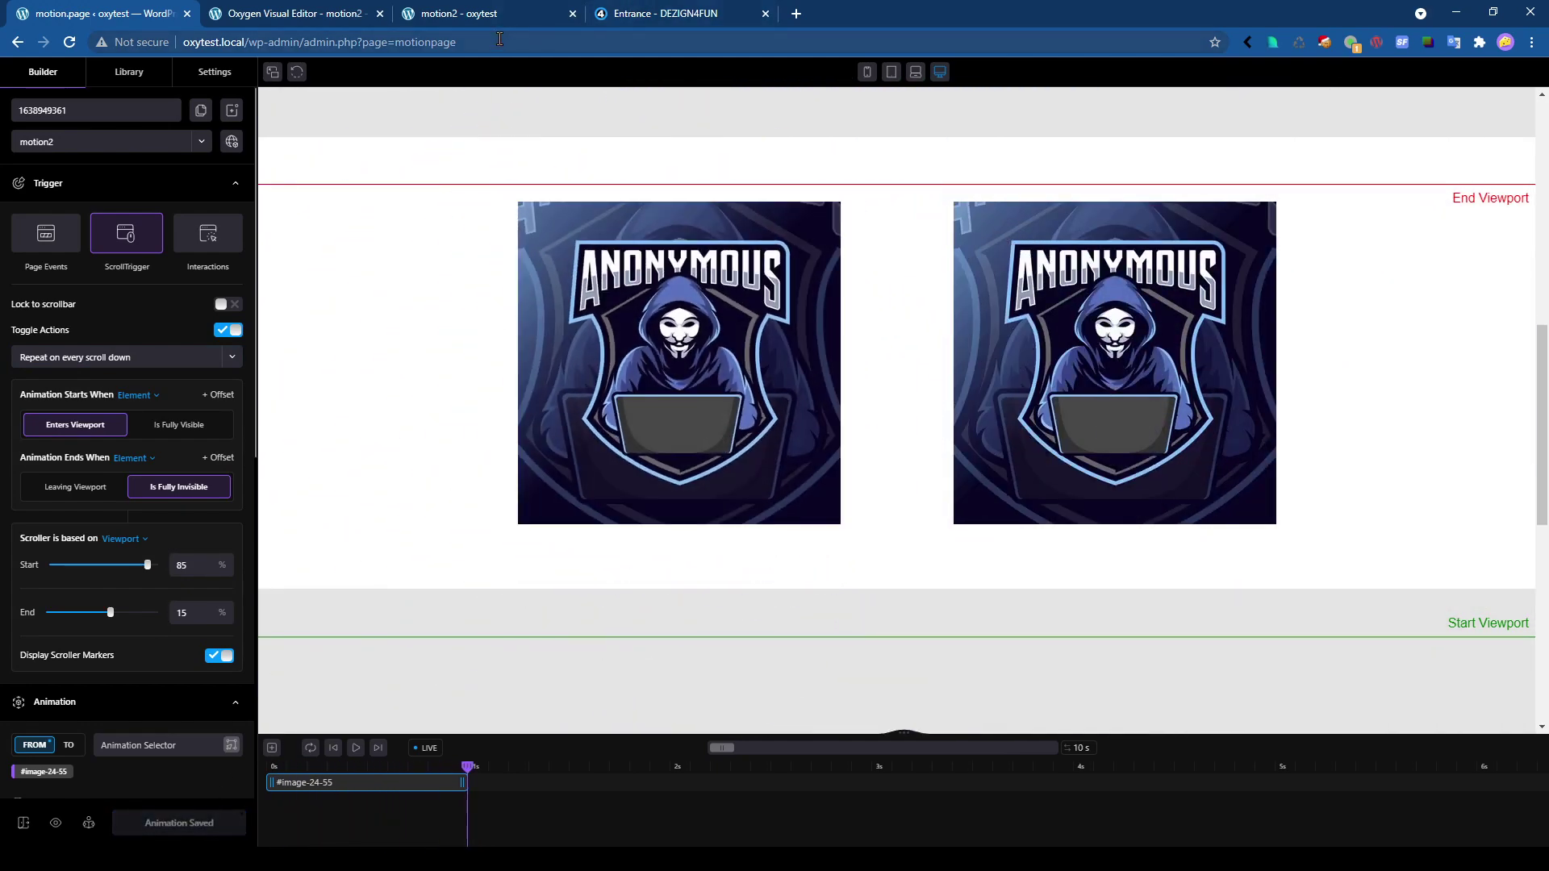
Switch to the live motion2 page and check how the first image animates on entering the view.
{"action": "left_click", "coordinate": [503, 16]}
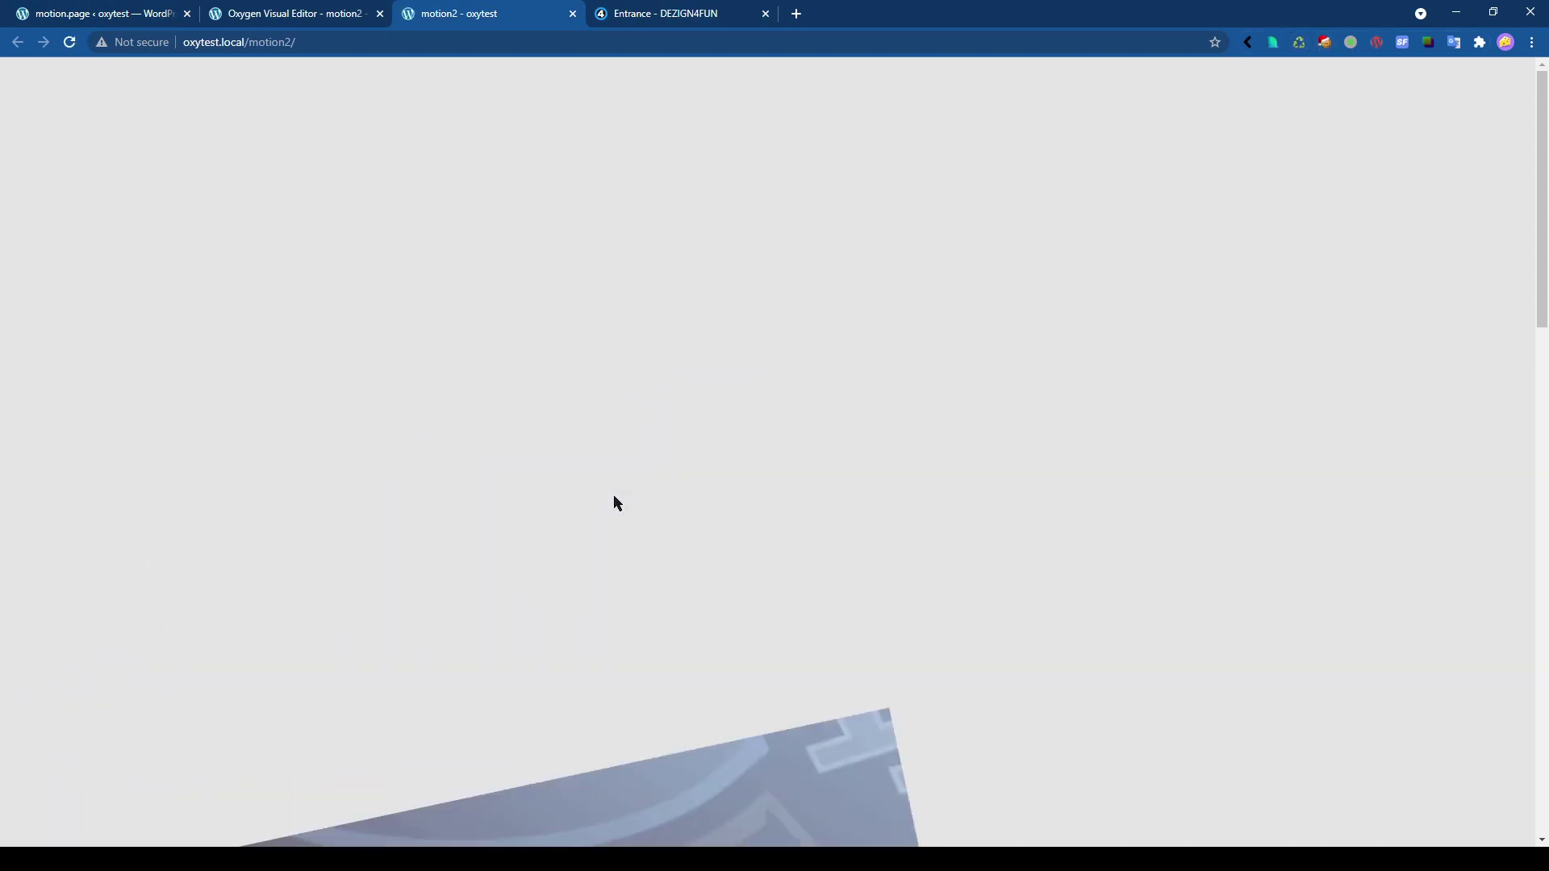
{"action": "scroll", "coordinate": [626, 520], "scroll_direction": "down", "scroll_amount": 5}
{"action": "scroll", "coordinate": [574, 529], "scroll_direction": "up", "scroll_amount": 5}
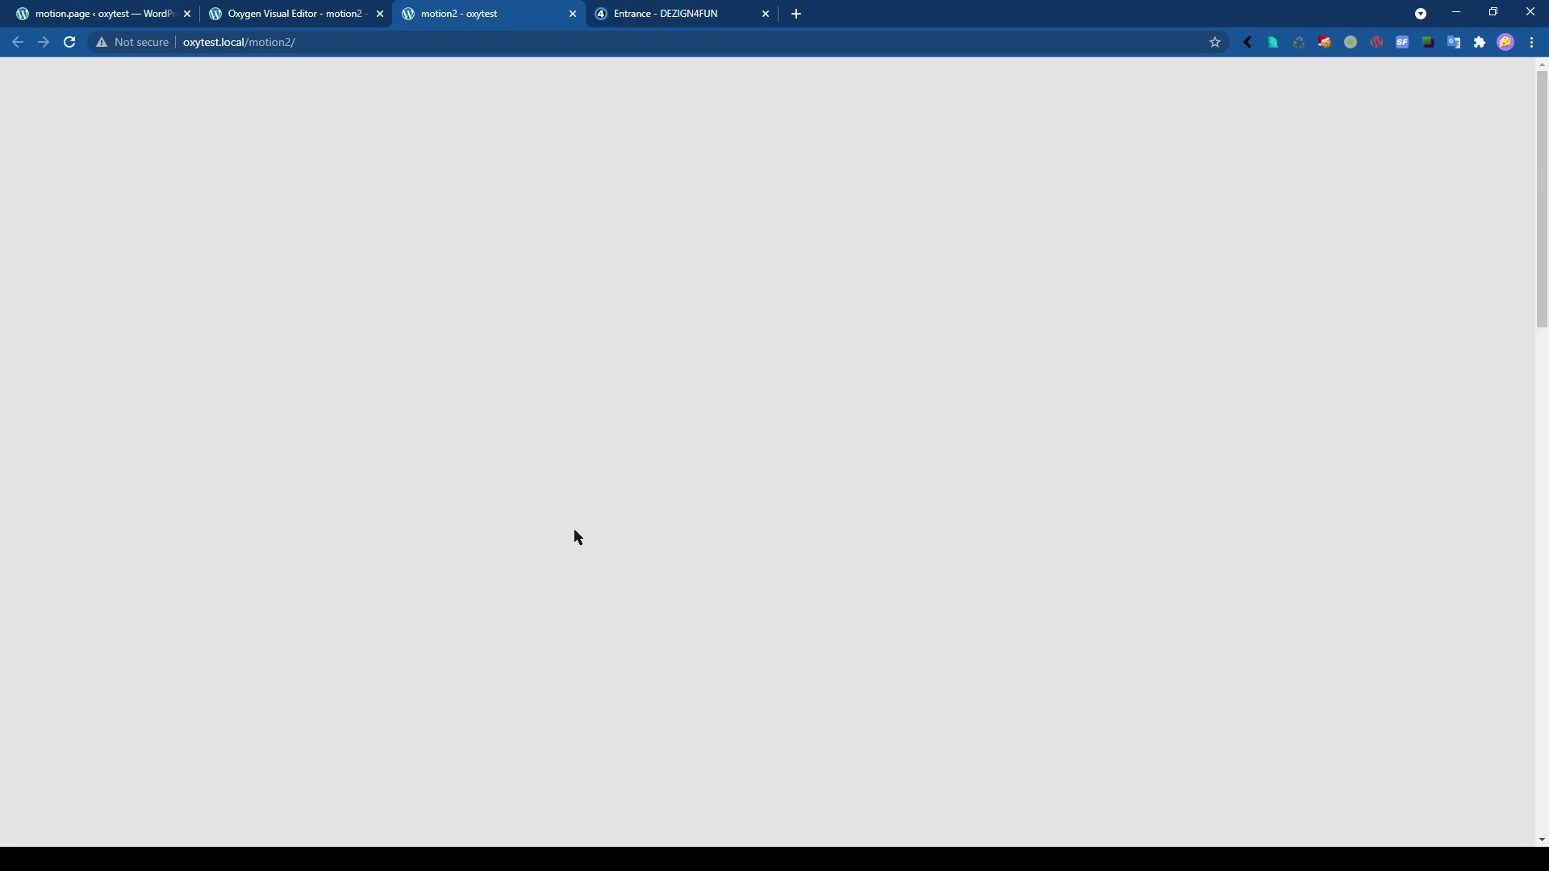
{"action": "scroll", "coordinate": [573, 529], "scroll_direction": "down", "scroll_amount": 10}
{"action": "scroll", "coordinate": [577, 535], "scroll_direction": "down", "scroll_amount": 3}
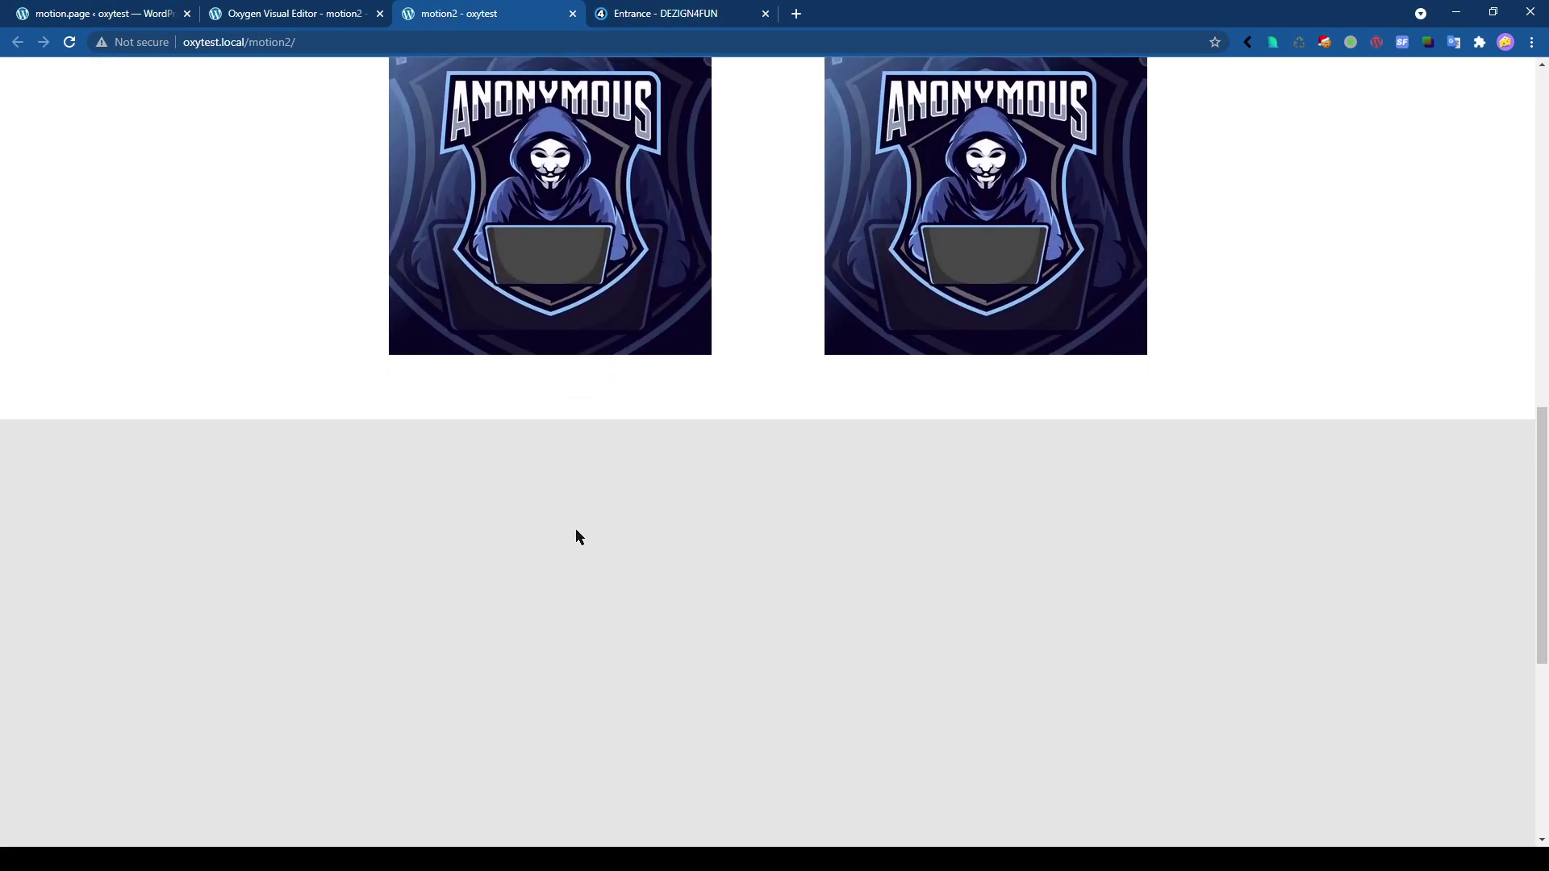
{"action": "scroll", "coordinate": [577, 535], "scroll_direction": "up", "scroll_amount": 10}
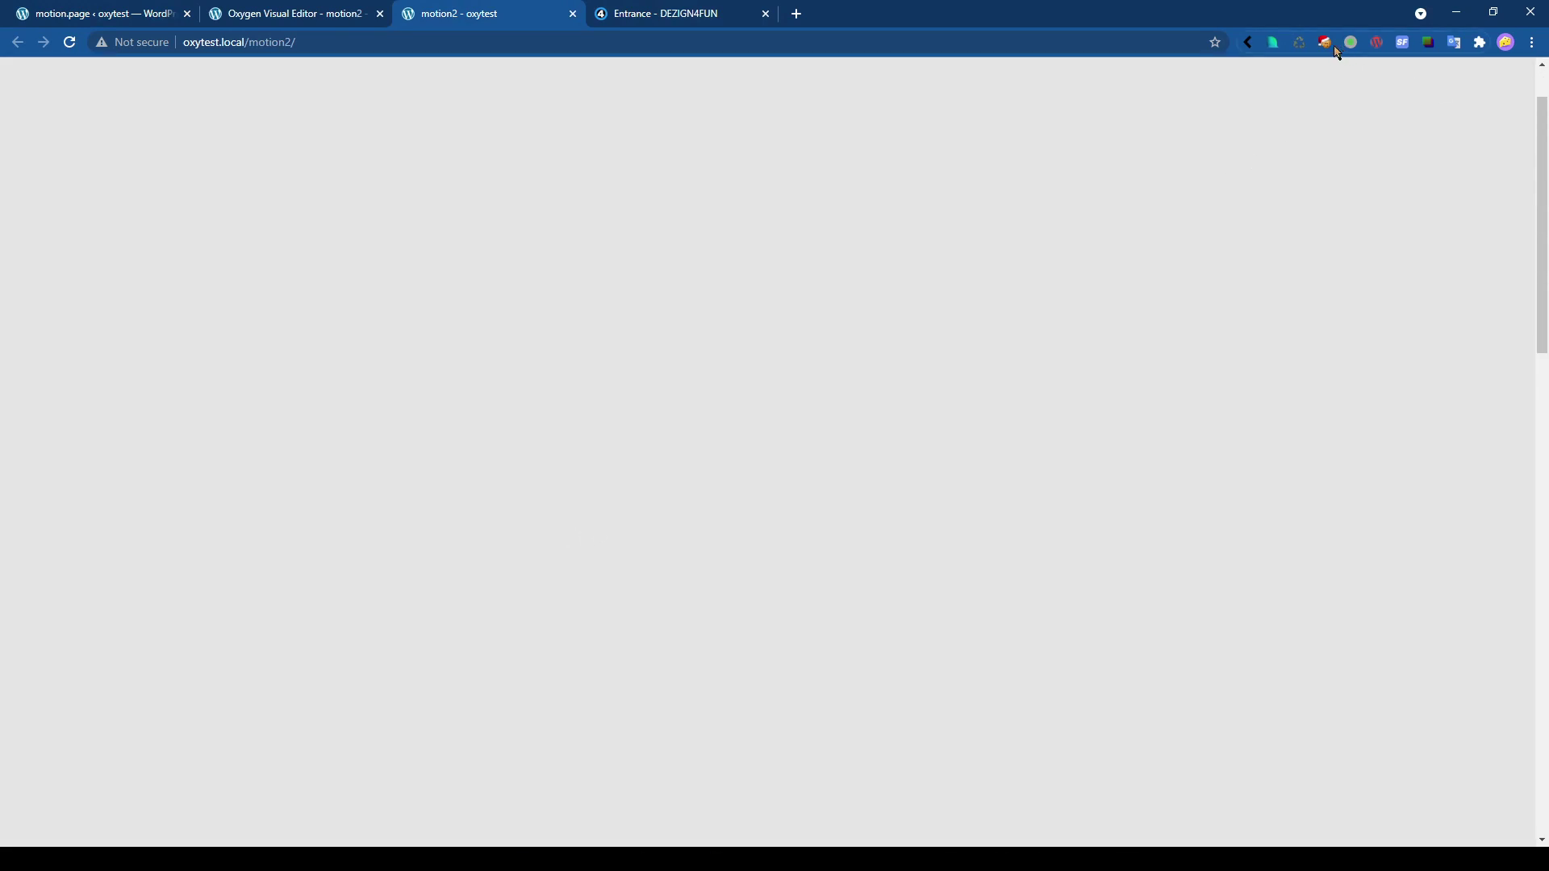
{"action": "left_click", "coordinate": [1299, 42]}
Return to the motion.page builder, remove the Opacity property from #image-24-55 and preview the animation at 0 s on the timeline.
{"action": "left_click", "coordinate": [125, 15]}
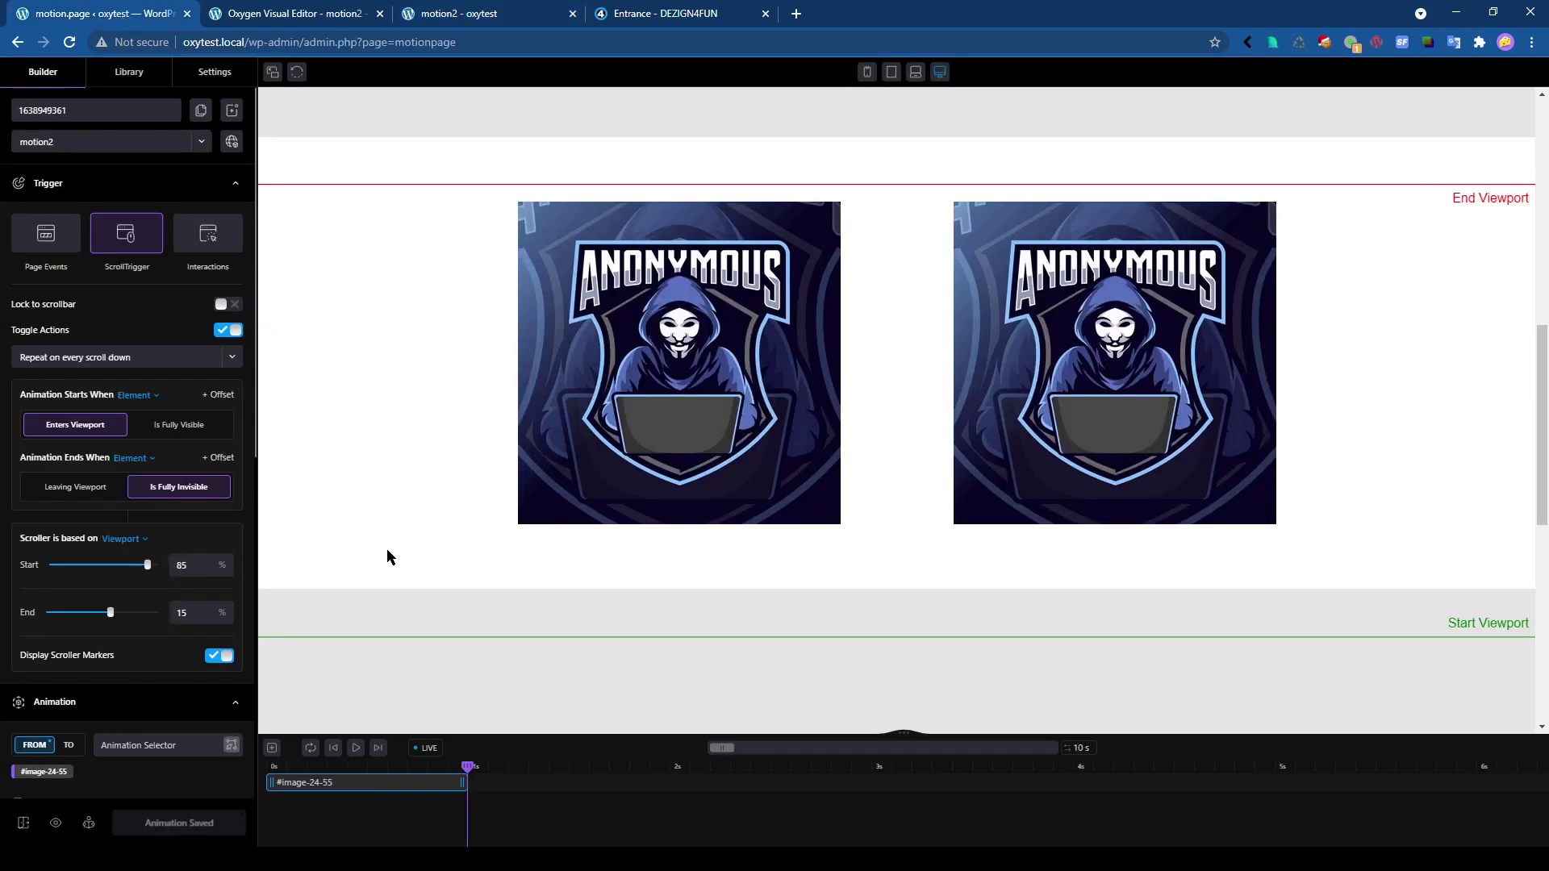
{"action": "scroll", "coordinate": [563, 599], "scroll_direction": "up", "scroll_amount": 3}
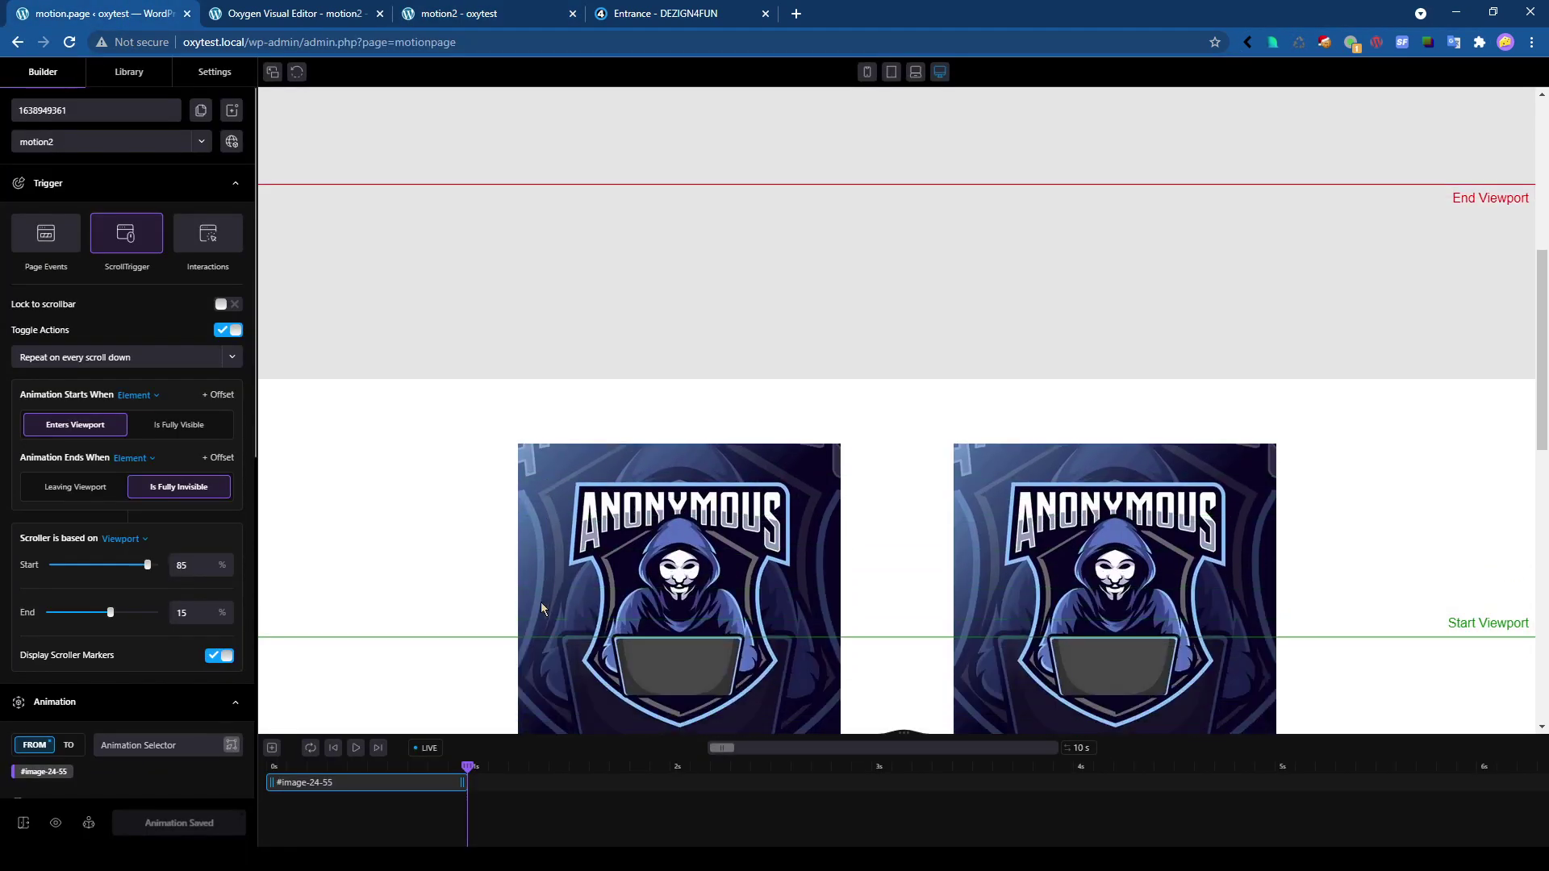
{"action": "scroll", "coordinate": [130, 415], "scroll_direction": "down", "scroll_amount": 3}
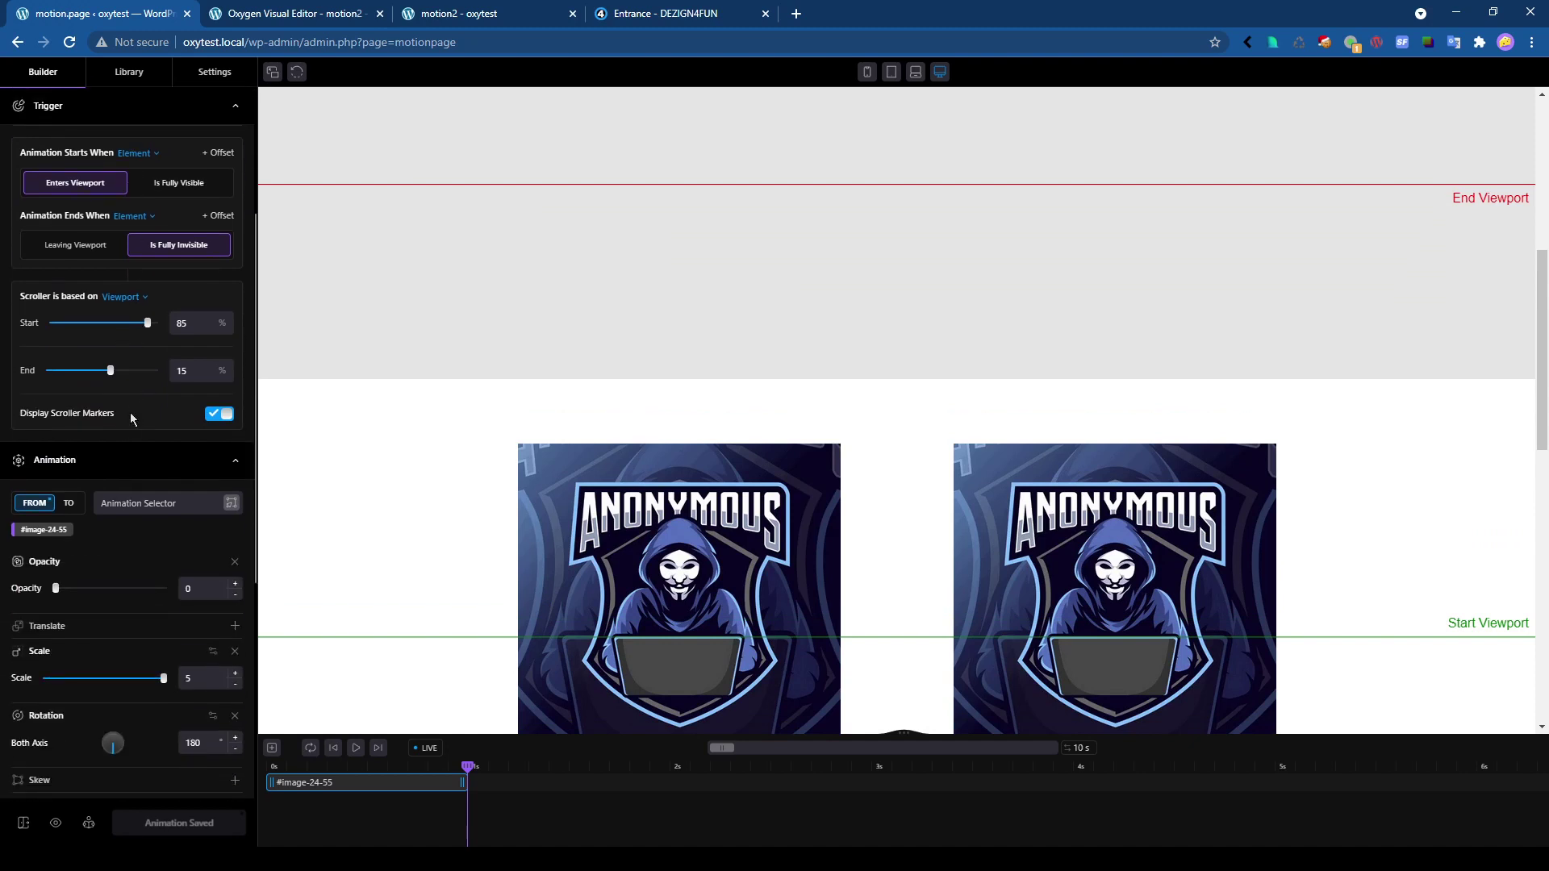
{"action": "scroll", "coordinate": [99, 323], "scroll_direction": "up", "scroll_amount": 2}
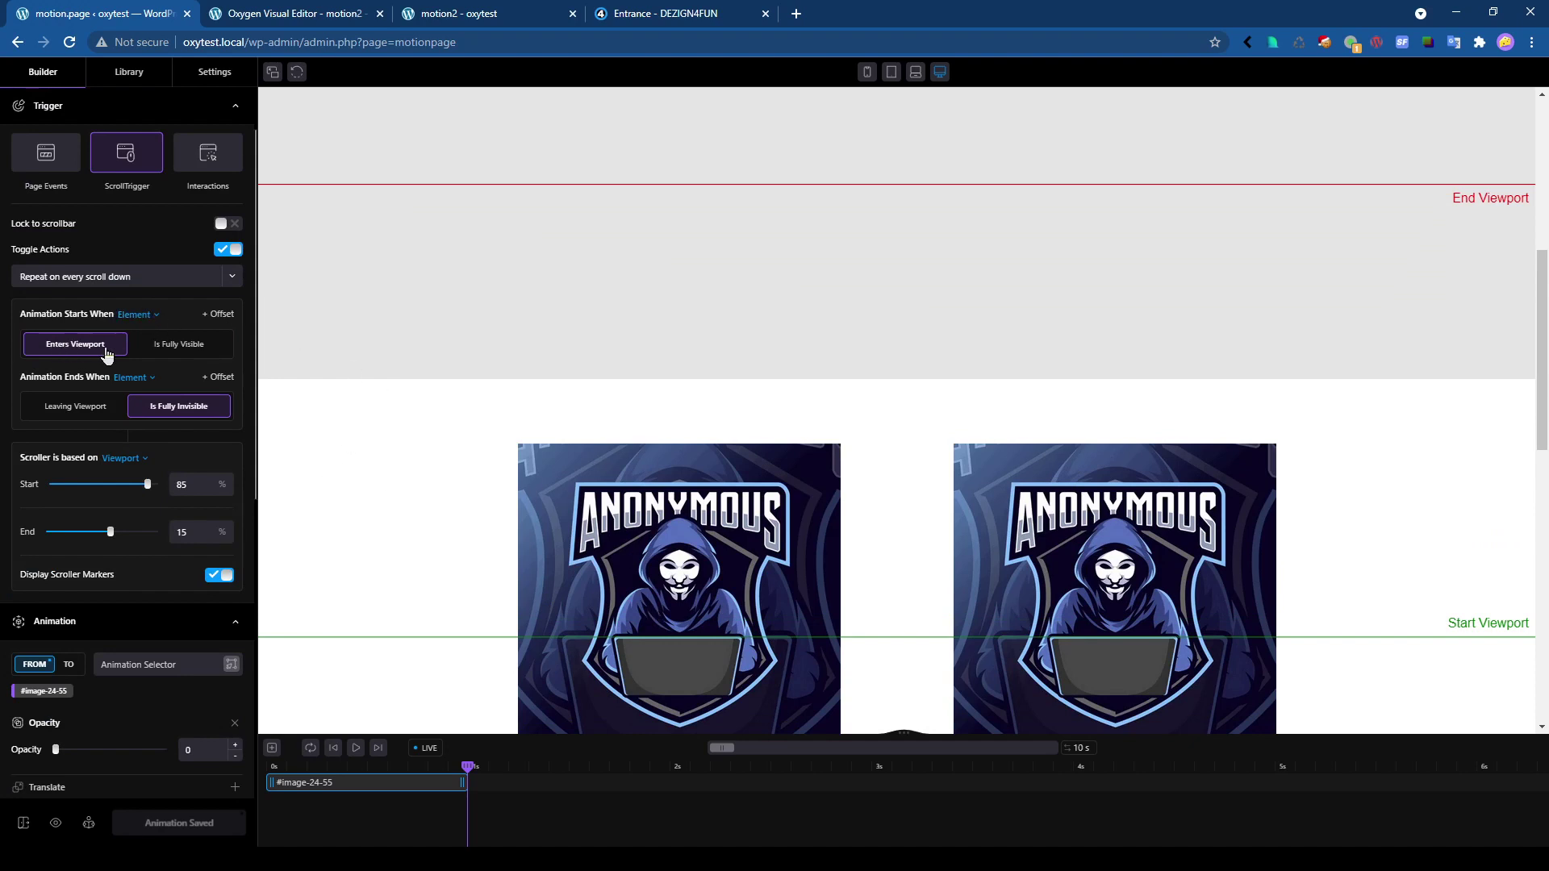
{"action": "scroll", "coordinate": [339, 622], "scroll_direction": "down", "scroll_amount": 2}
{"action": "scroll", "coordinate": [142, 640], "scroll_direction": "down", "scroll_amount": 3}
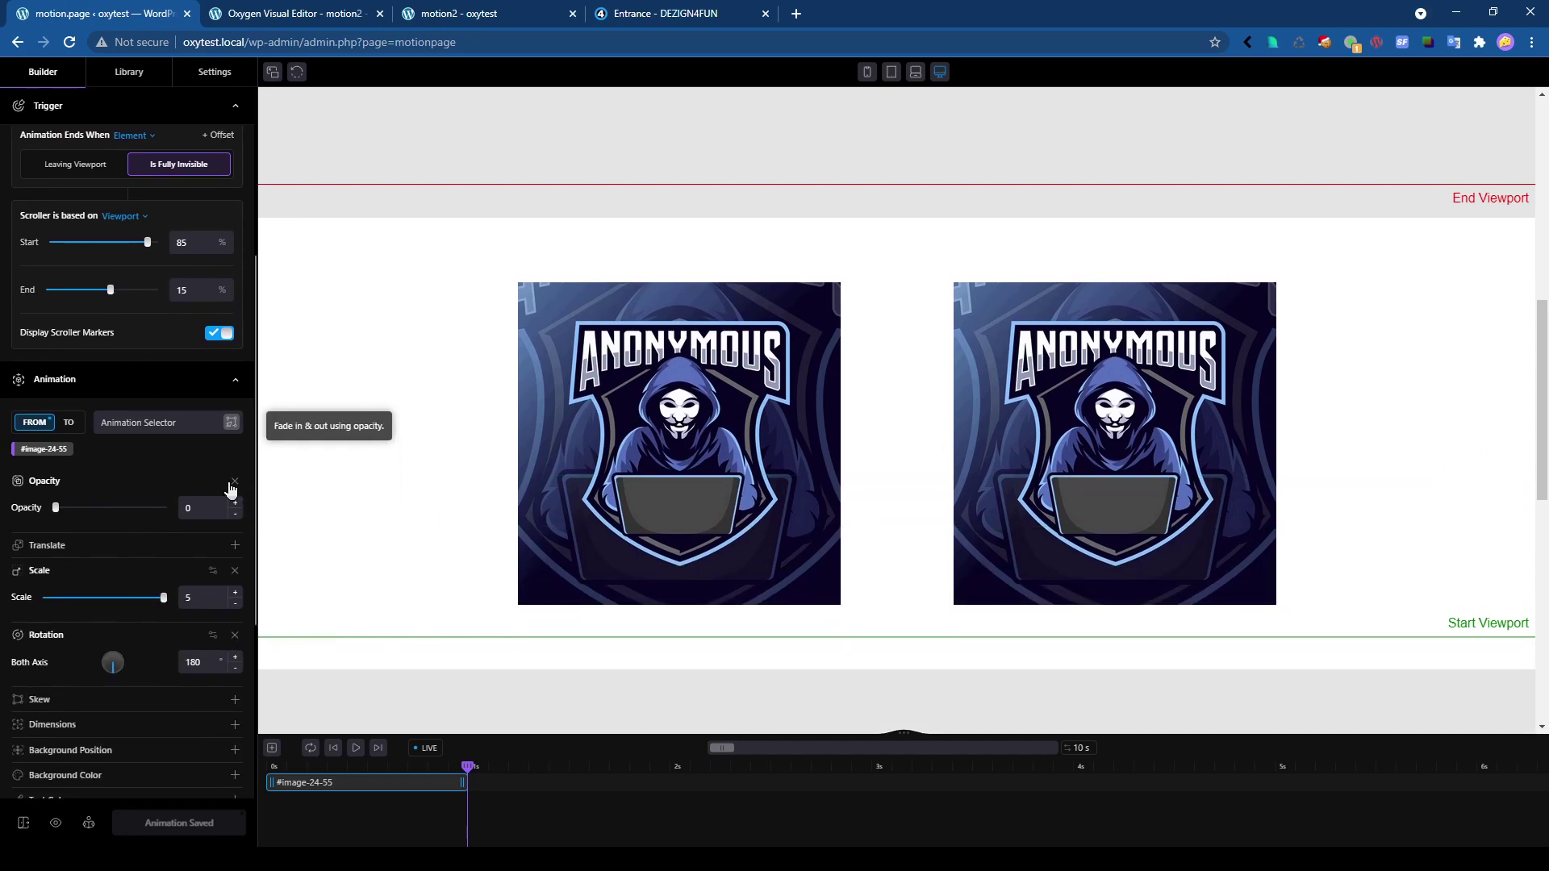
{"action": "left_click", "coordinate": [233, 484]}
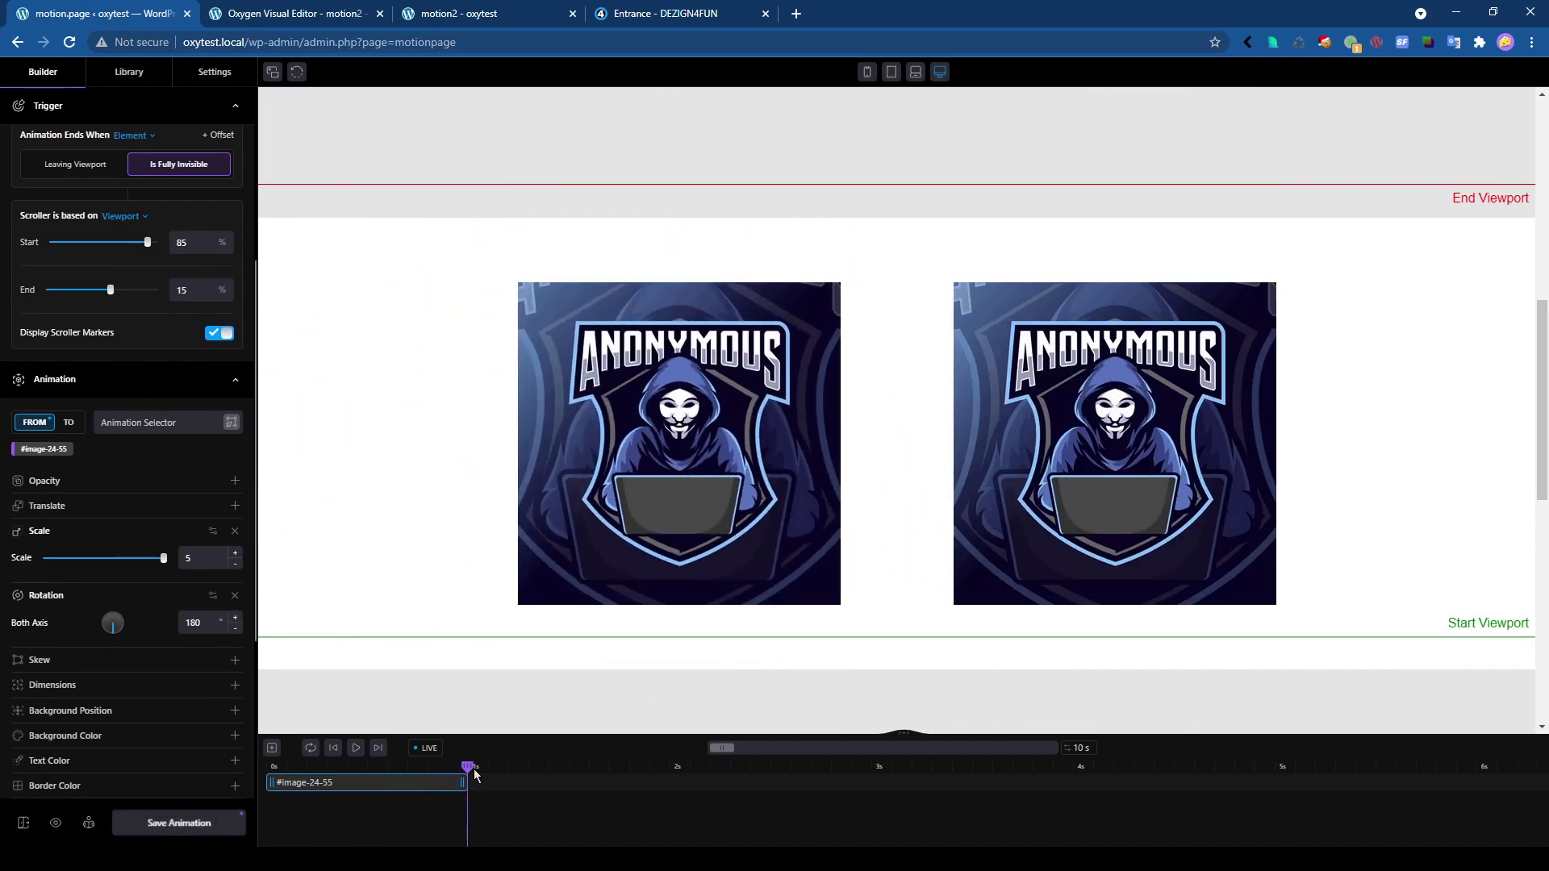
{"action": "left_click_drag", "start_coordinate": [468, 766], "coordinate": [235, 778]}
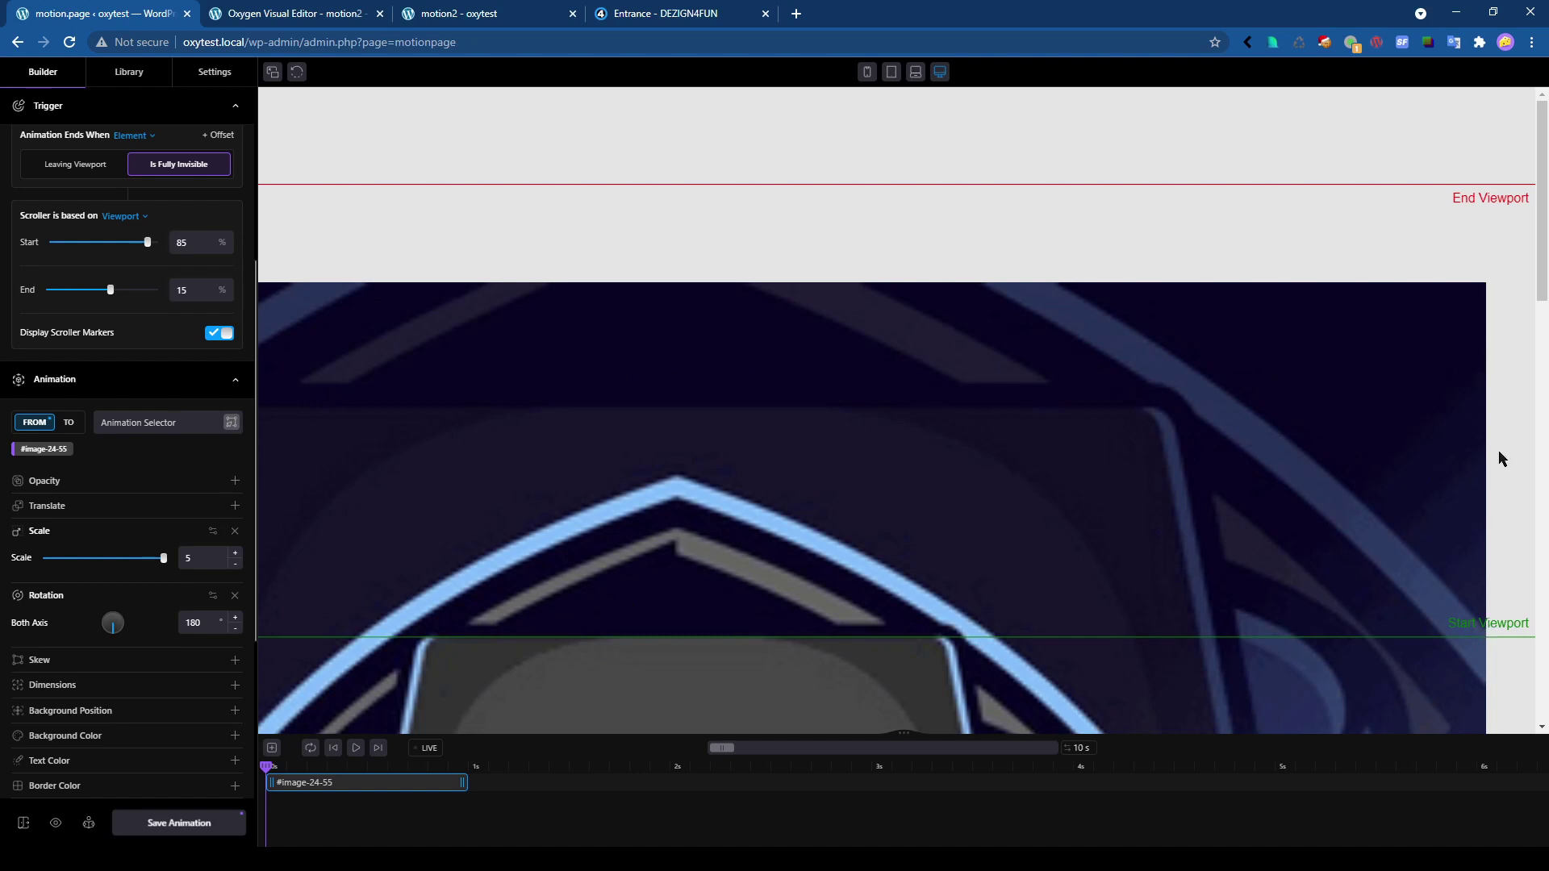
Add an Opacity of 0 to the From state of #image-24-55.
{"action": "mouse_move", "coordinate": [24, 558]}
{"action": "left_click", "coordinate": [153, 482]}
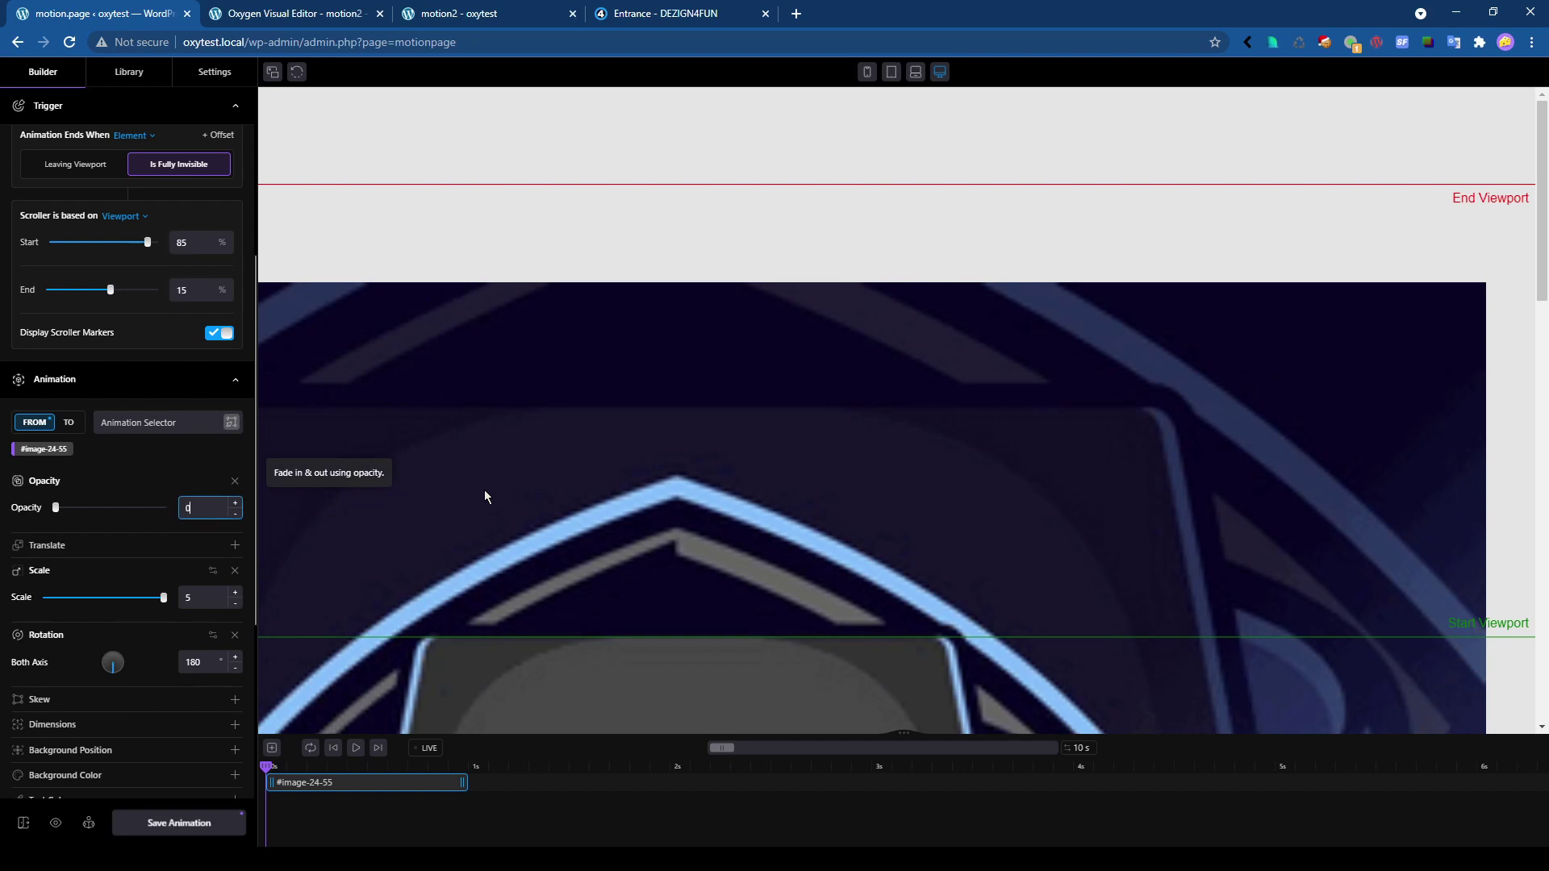
Set the animation to start when the selector #section-23-55 enters the viewport, and save the animation.
{"action": "scroll", "coordinate": [119, 534], "scroll_direction": "up", "scroll_amount": 4}
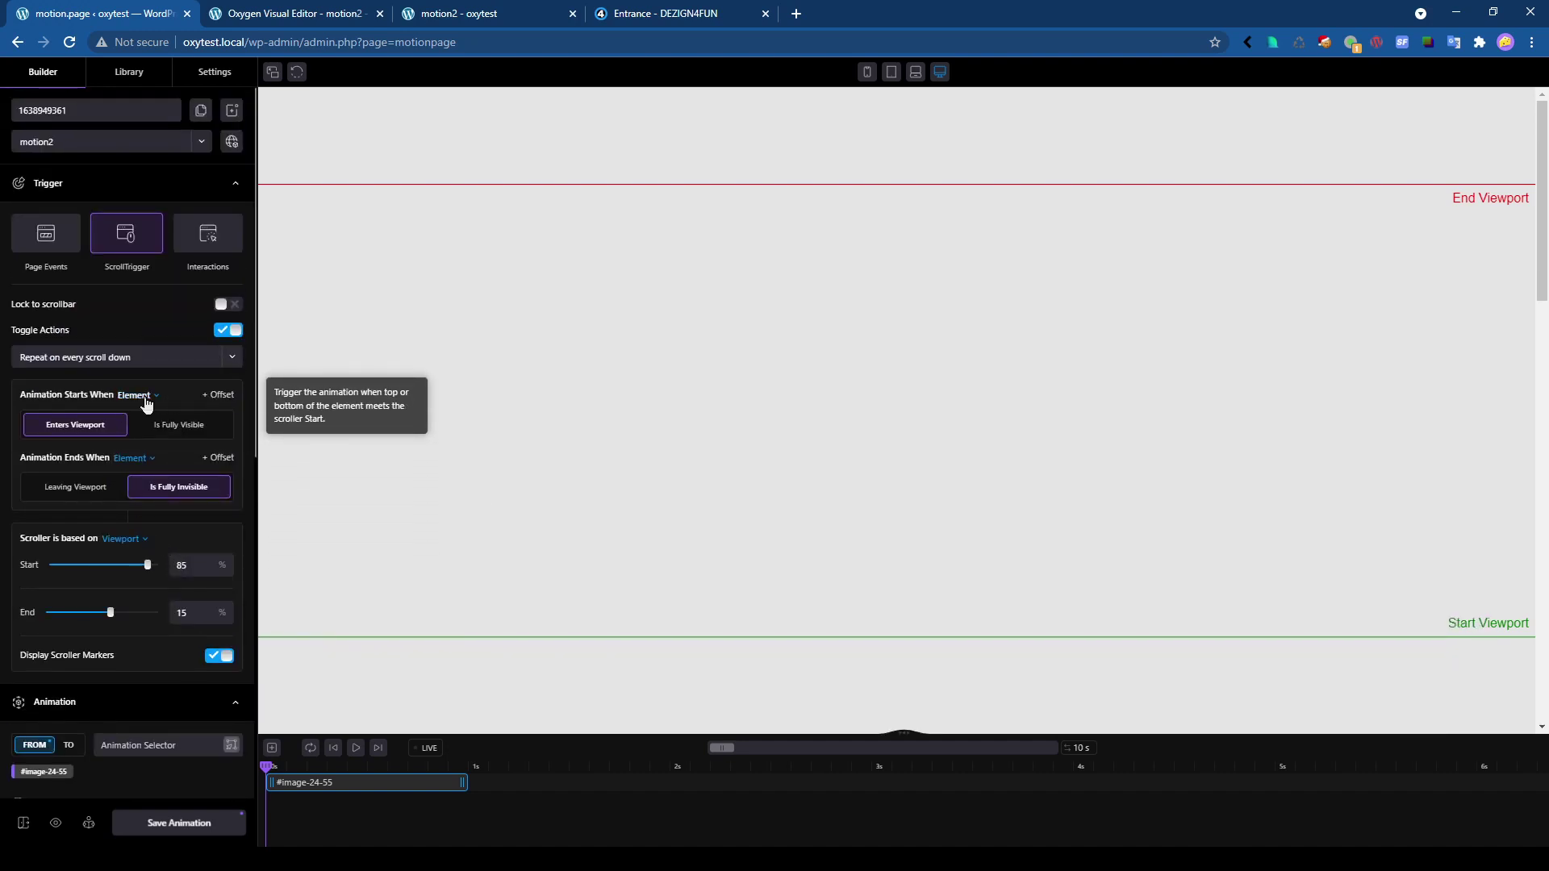
{"action": "scroll", "coordinate": [678, 640], "scroll_direction": "down", "scroll_amount": 5}
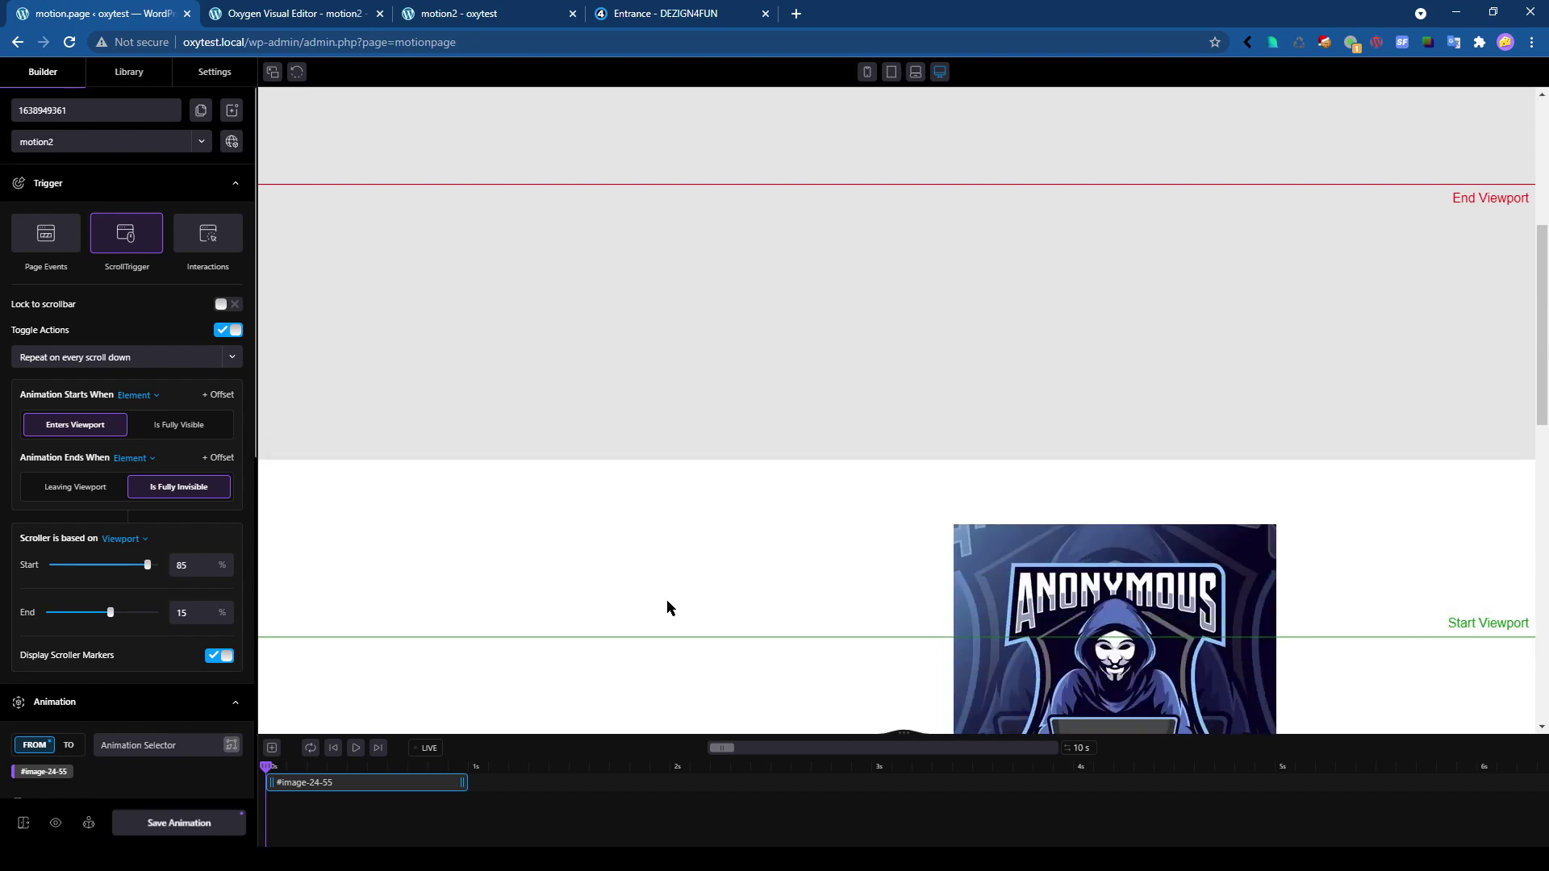
{"action": "left_click", "coordinate": [135, 395]}
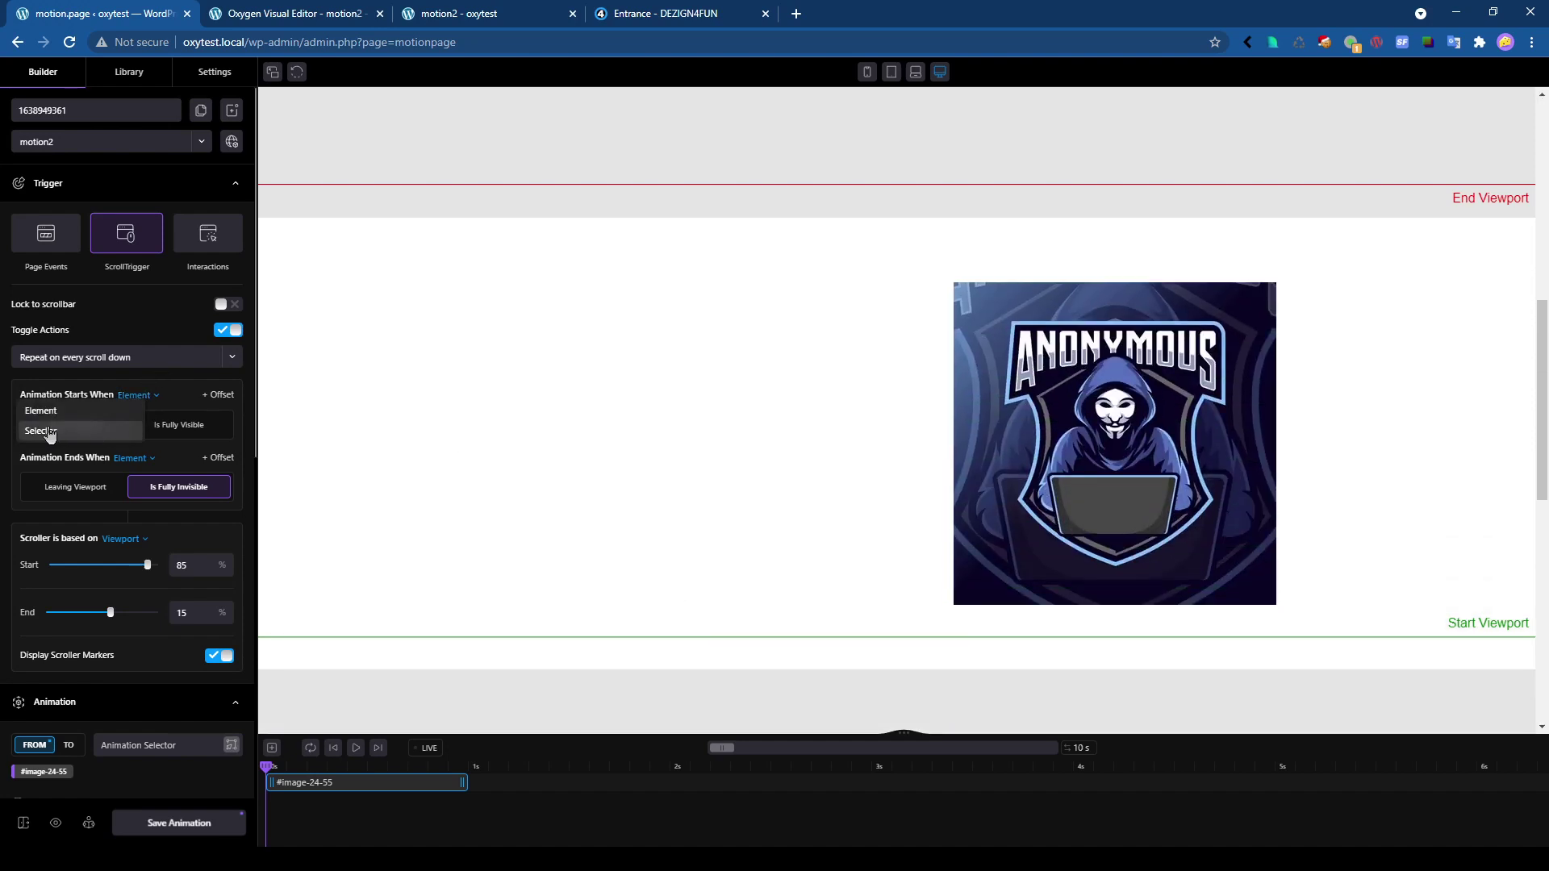
{"action": "left_click", "coordinate": [100, 426]}
{"action": "left_click", "coordinate": [222, 422]}
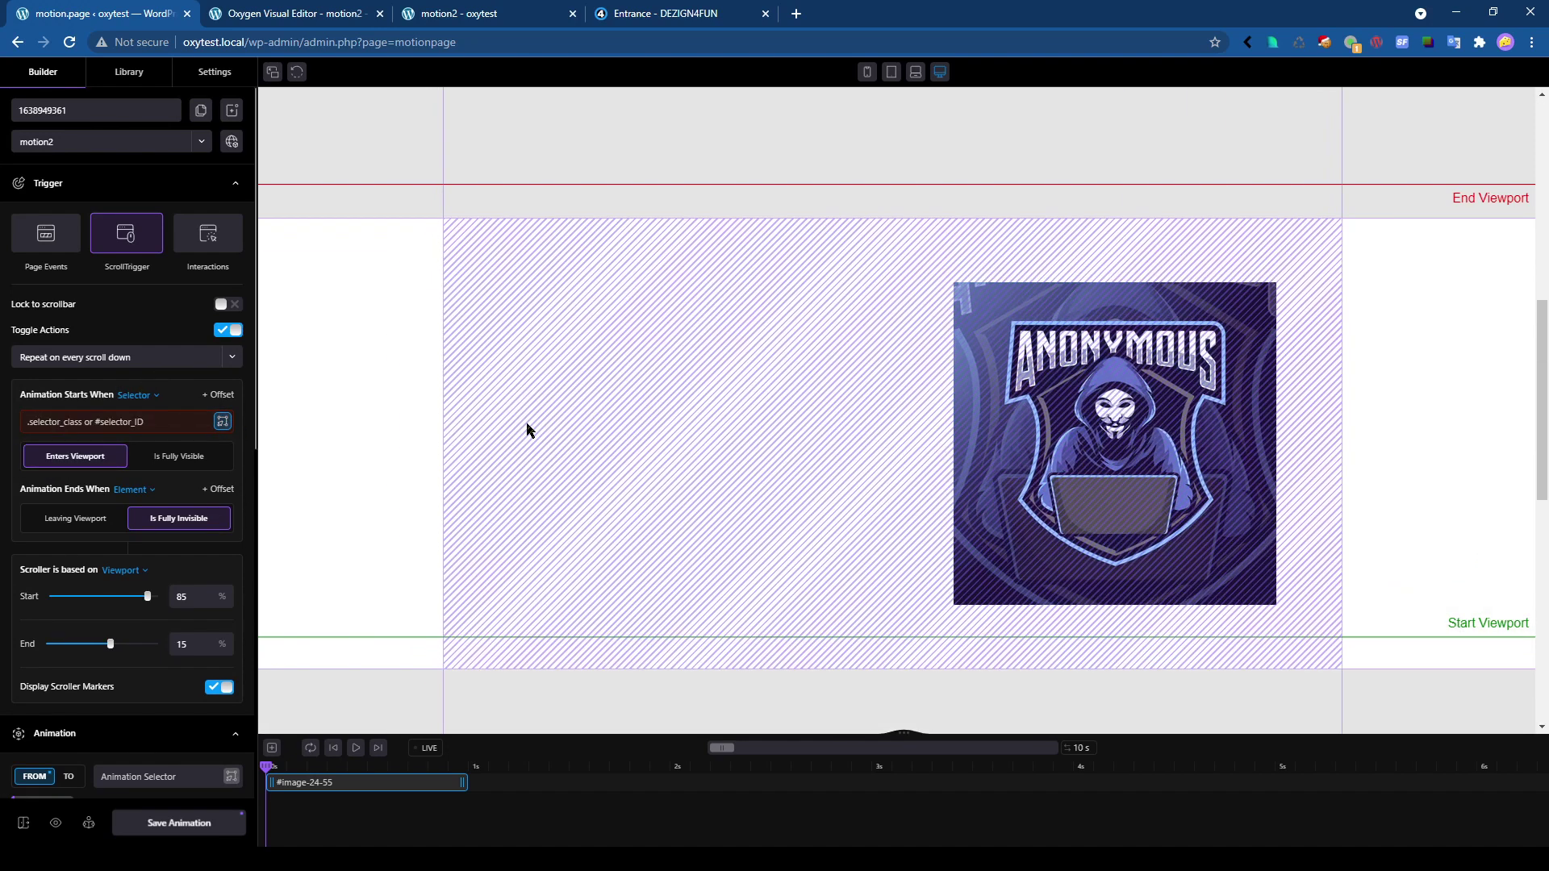
{"action": "left_click", "coordinate": [493, 414]}
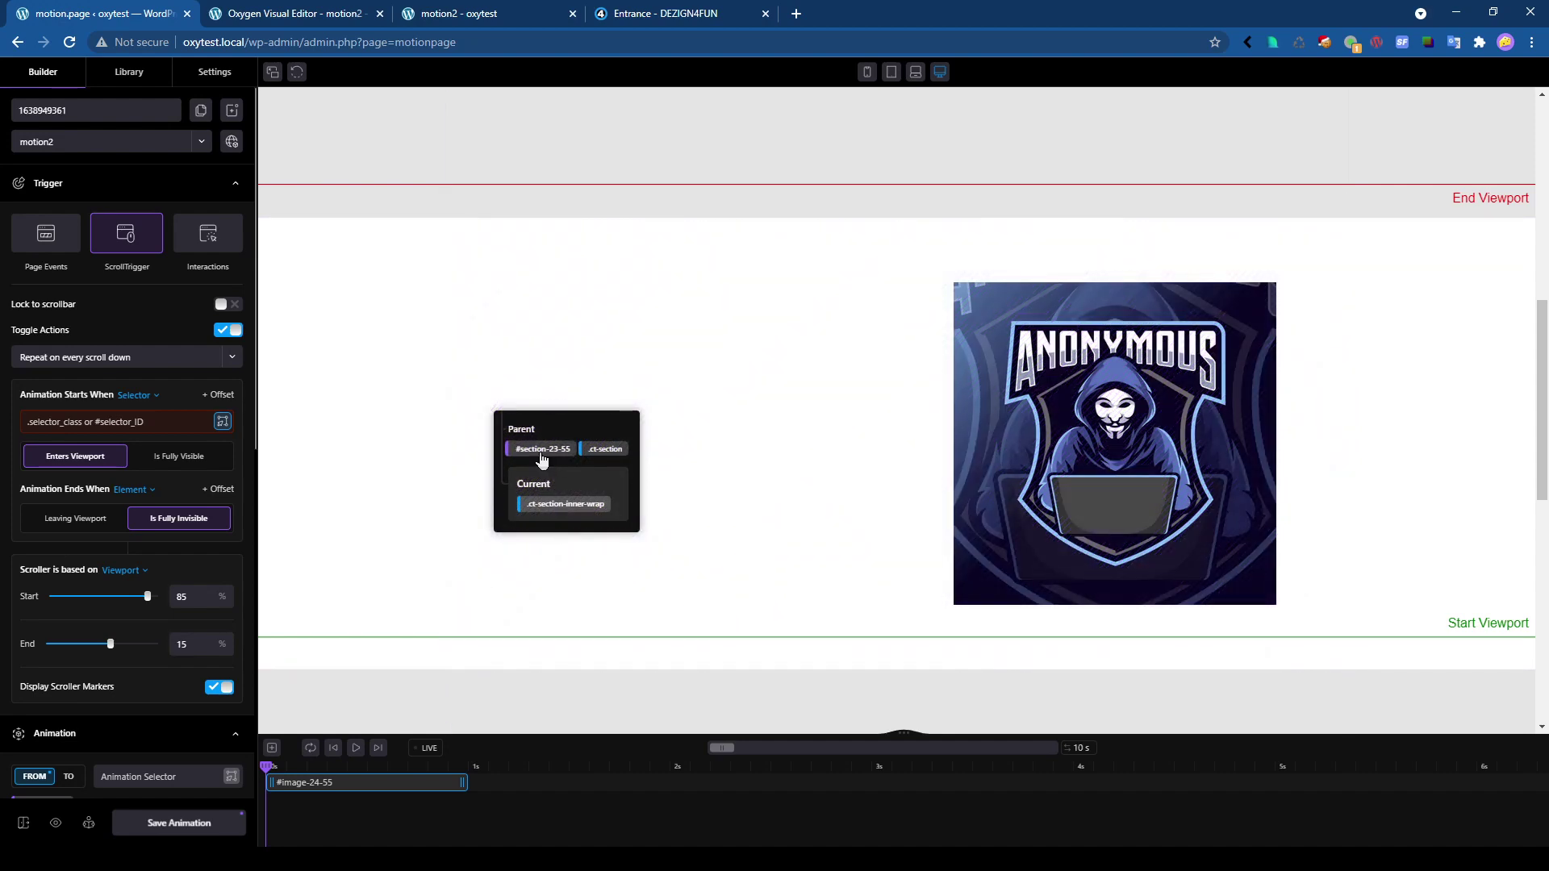
{"action": "left_click", "coordinate": [541, 450]}
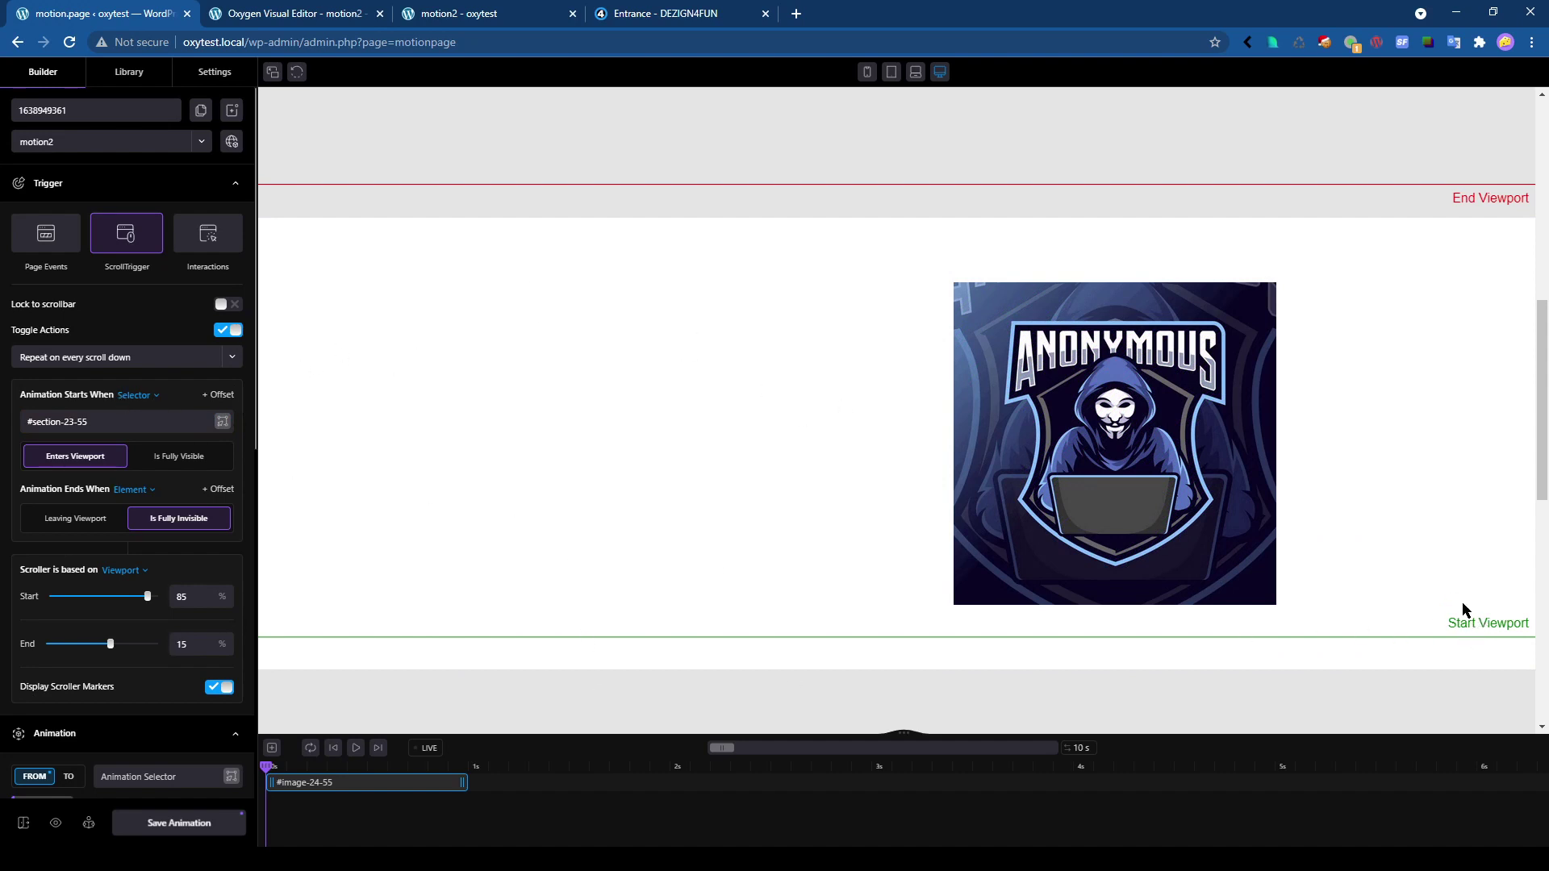
{"action": "left_click", "coordinate": [197, 819]}
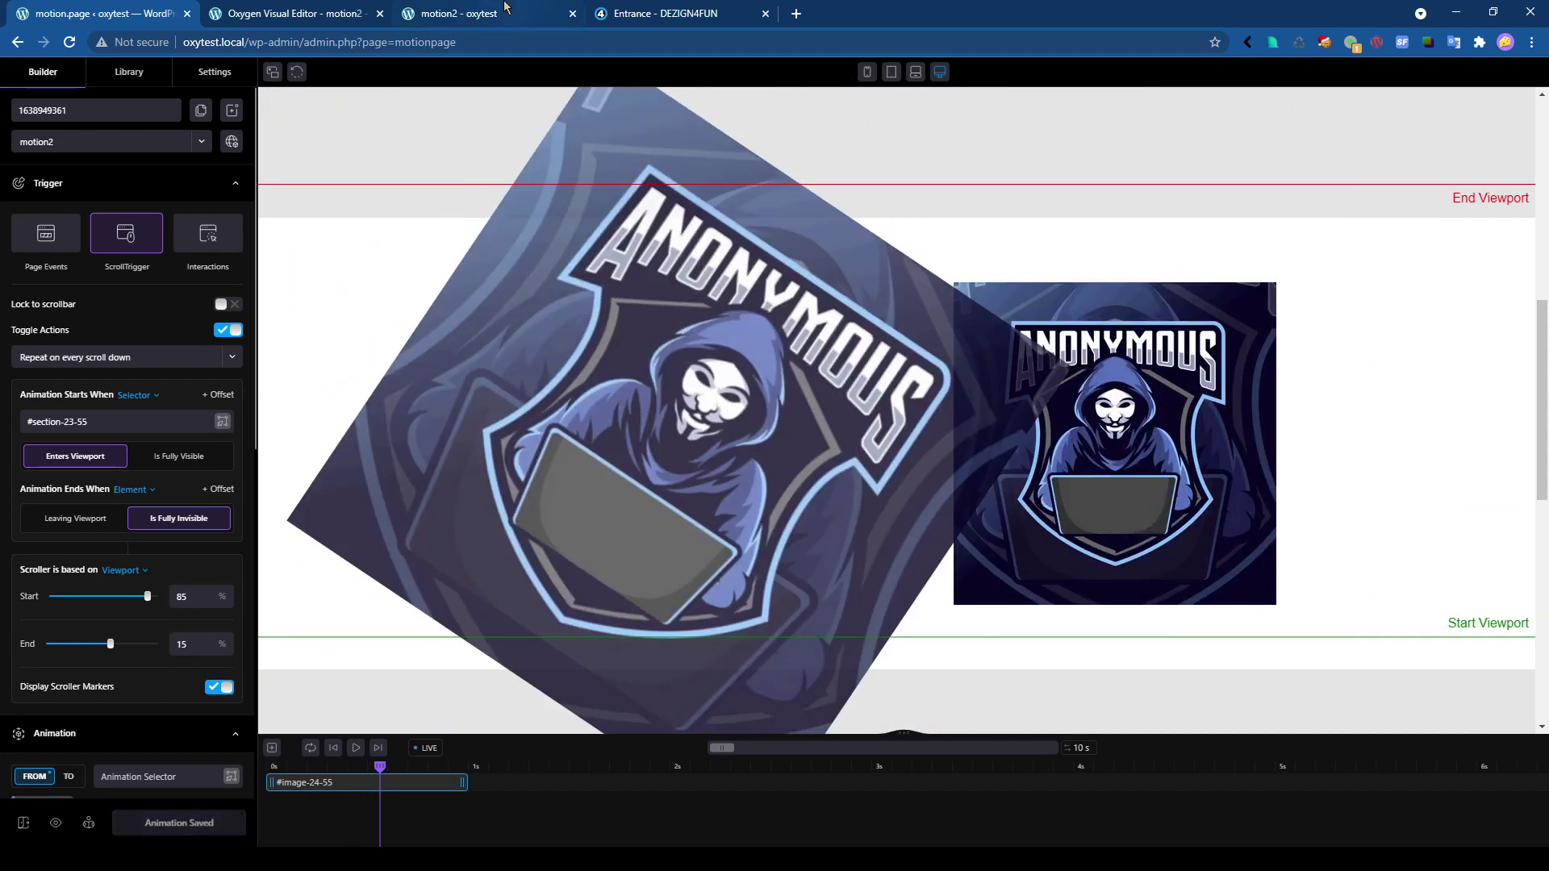
Switch to the live motion2 page and check how the first image animates each time its section scrolls into view.
{"action": "left_click", "coordinate": [466, 21]}
{"action": "scroll", "coordinate": [1069, 313], "scroll_direction": "up", "scroll_amount": 1}
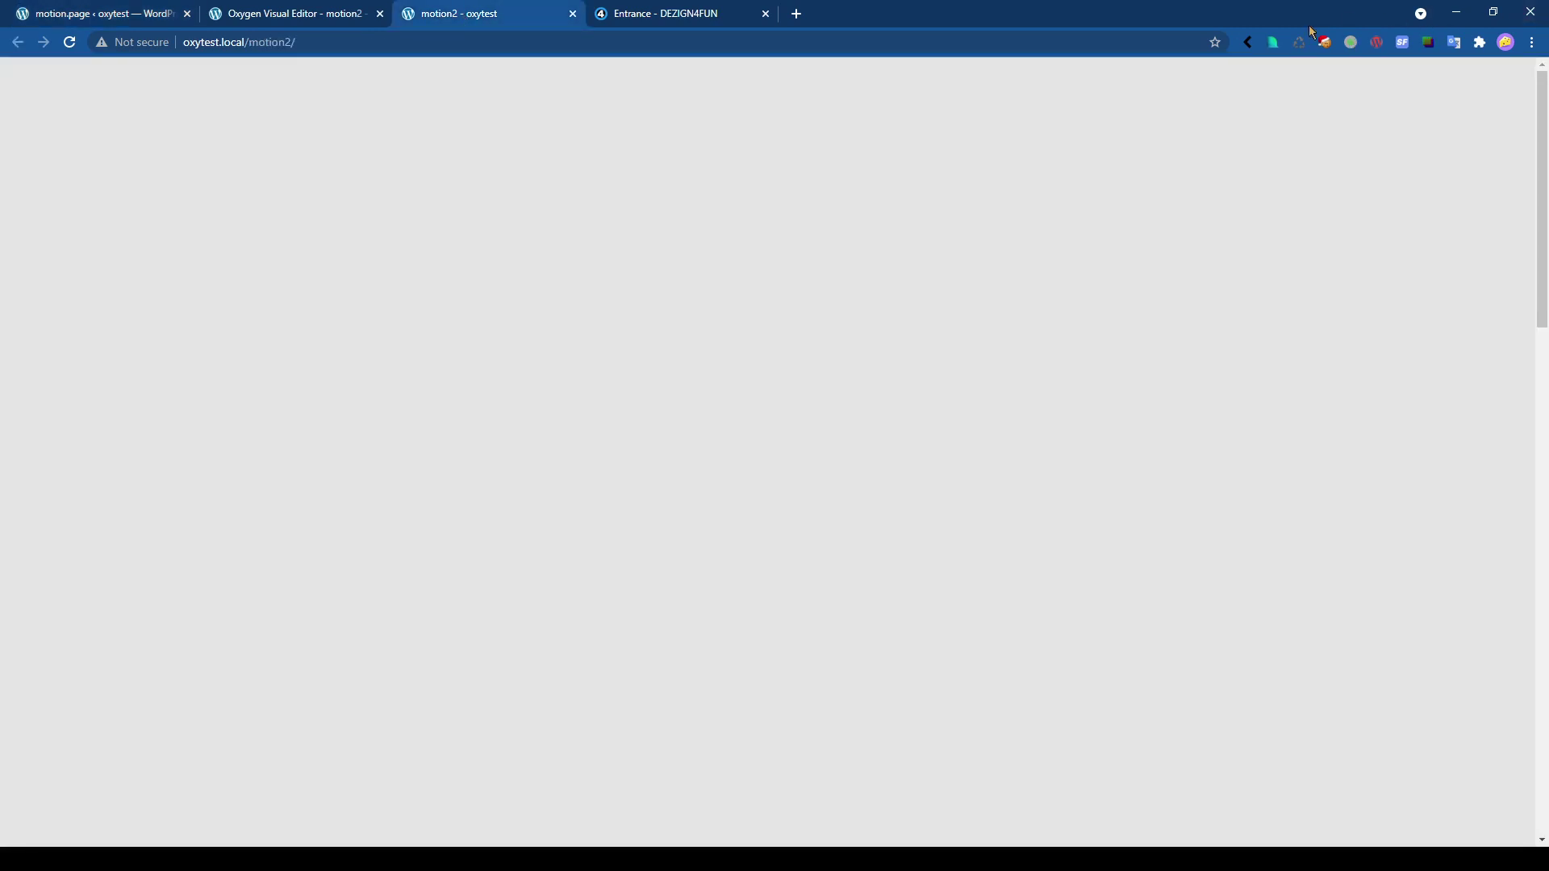
{"action": "scroll", "coordinate": [977, 328], "scroll_direction": "down", "scroll_amount": 1}
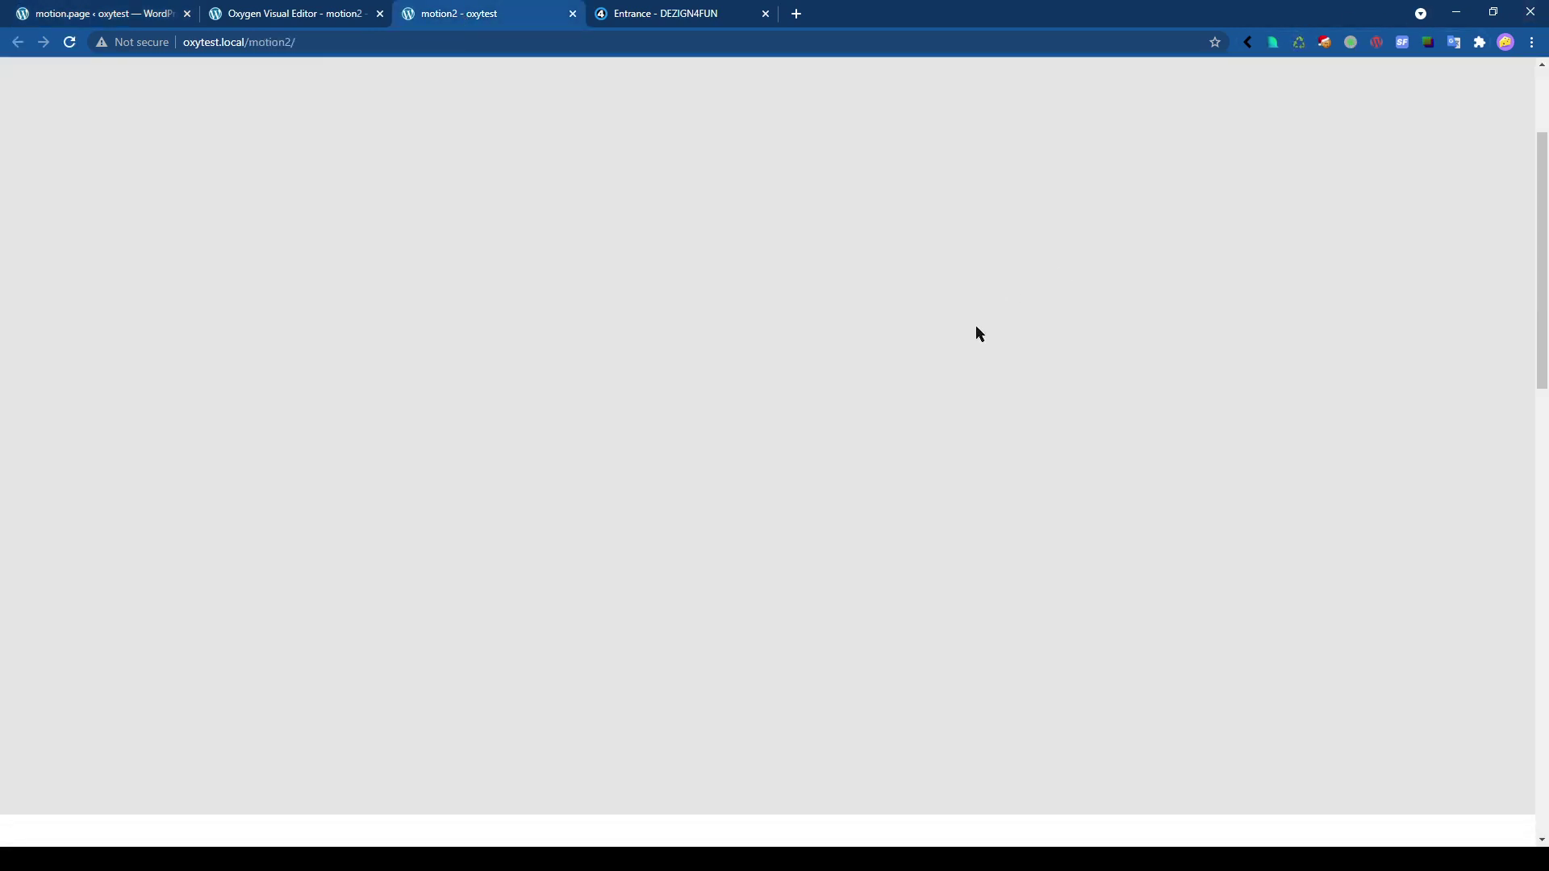
{"action": "scroll", "coordinate": [978, 327], "scroll_direction": "down", "scroll_amount": 2}
{"action": "scroll", "coordinate": [981, 325], "scroll_direction": "up", "scroll_amount": 3}
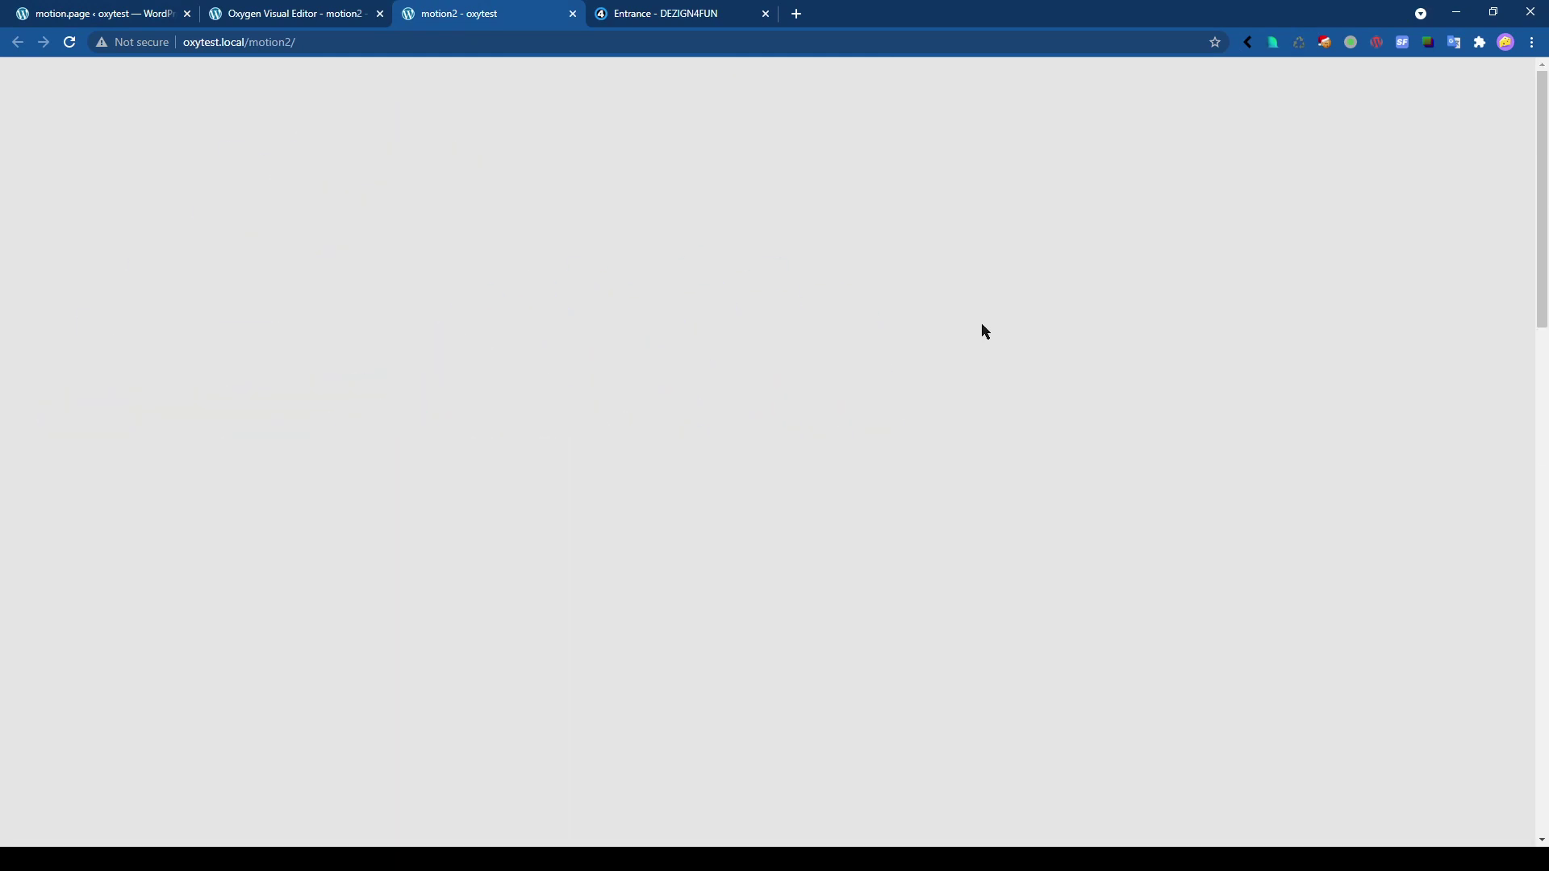
{"action": "scroll", "coordinate": [986, 331], "scroll_direction": "down", "scroll_amount": 2}
{"action": "scroll", "coordinate": [984, 331], "scroll_direction": "up", "scroll_amount": 2}
{"action": "scroll", "coordinate": [984, 331], "scroll_direction": "down", "scroll_amount": 2}
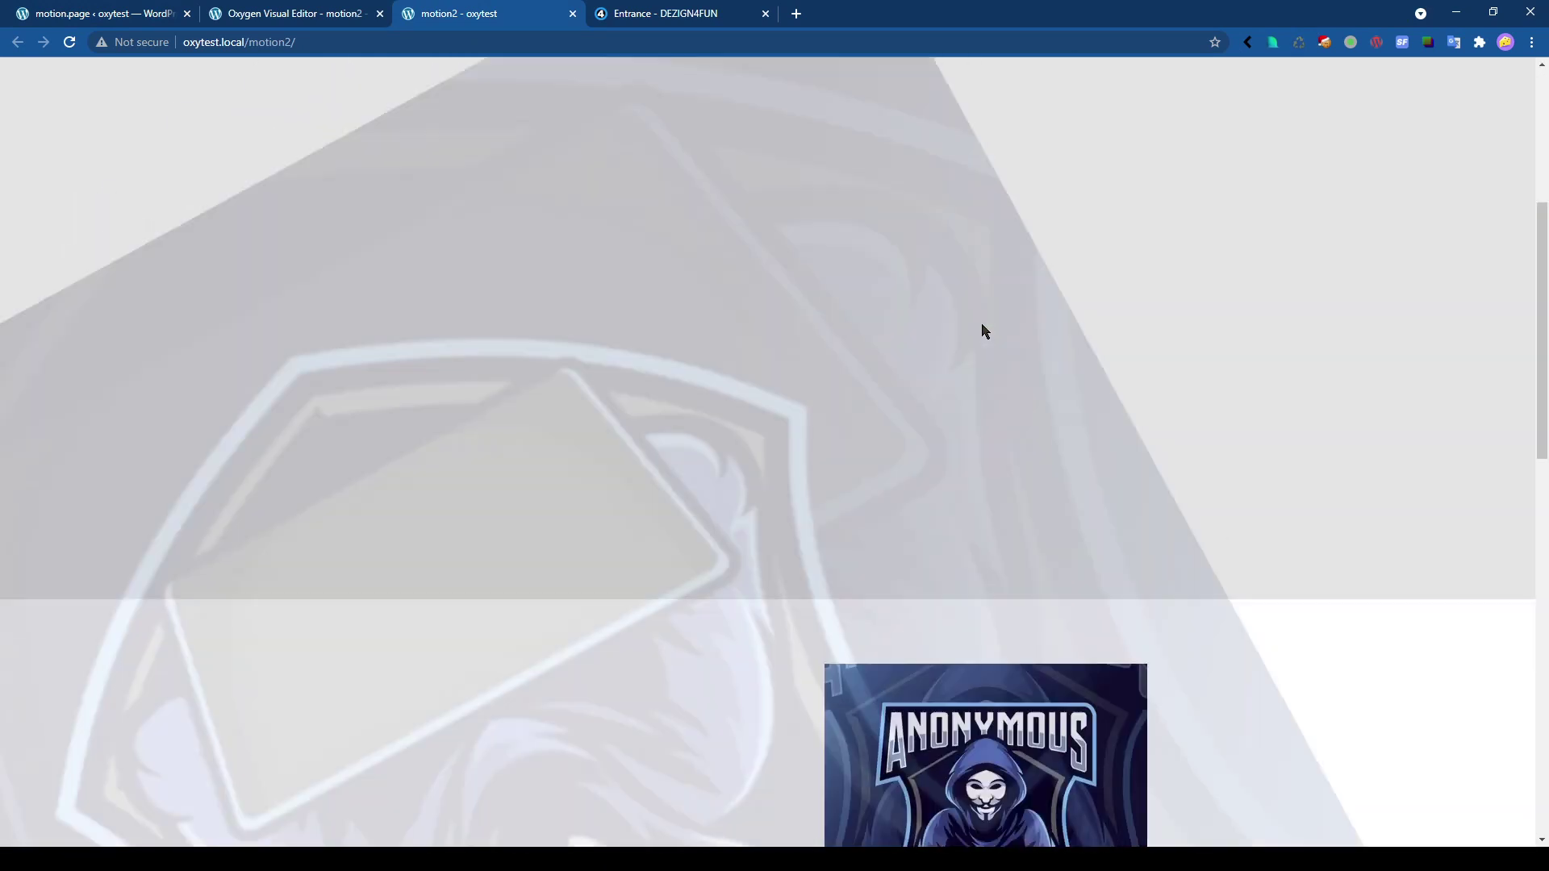
{"action": "scroll", "coordinate": [981, 323], "scroll_direction": "up", "scroll_amount": 2}
{"action": "scroll", "coordinate": [981, 323], "scroll_direction": "down", "scroll_amount": 2}
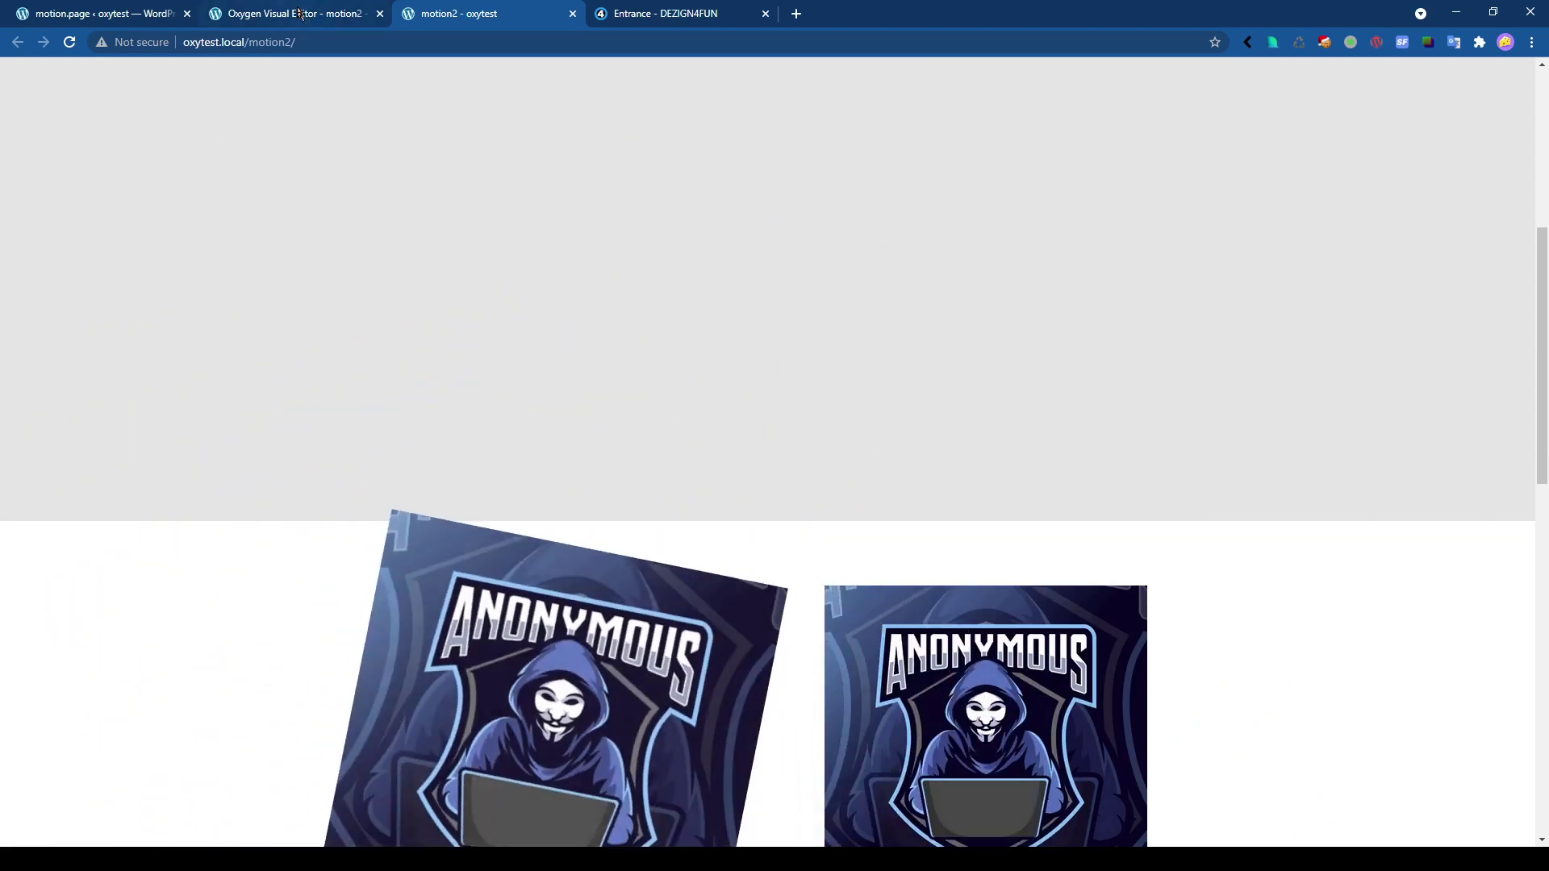
Return to the motion.page builder and set the scroller's viewport Start to 100%.
{"action": "left_click", "coordinate": [146, 22]}
{"action": "scroll", "coordinate": [1089, 505], "scroll_direction": "up", "scroll_amount": 2}
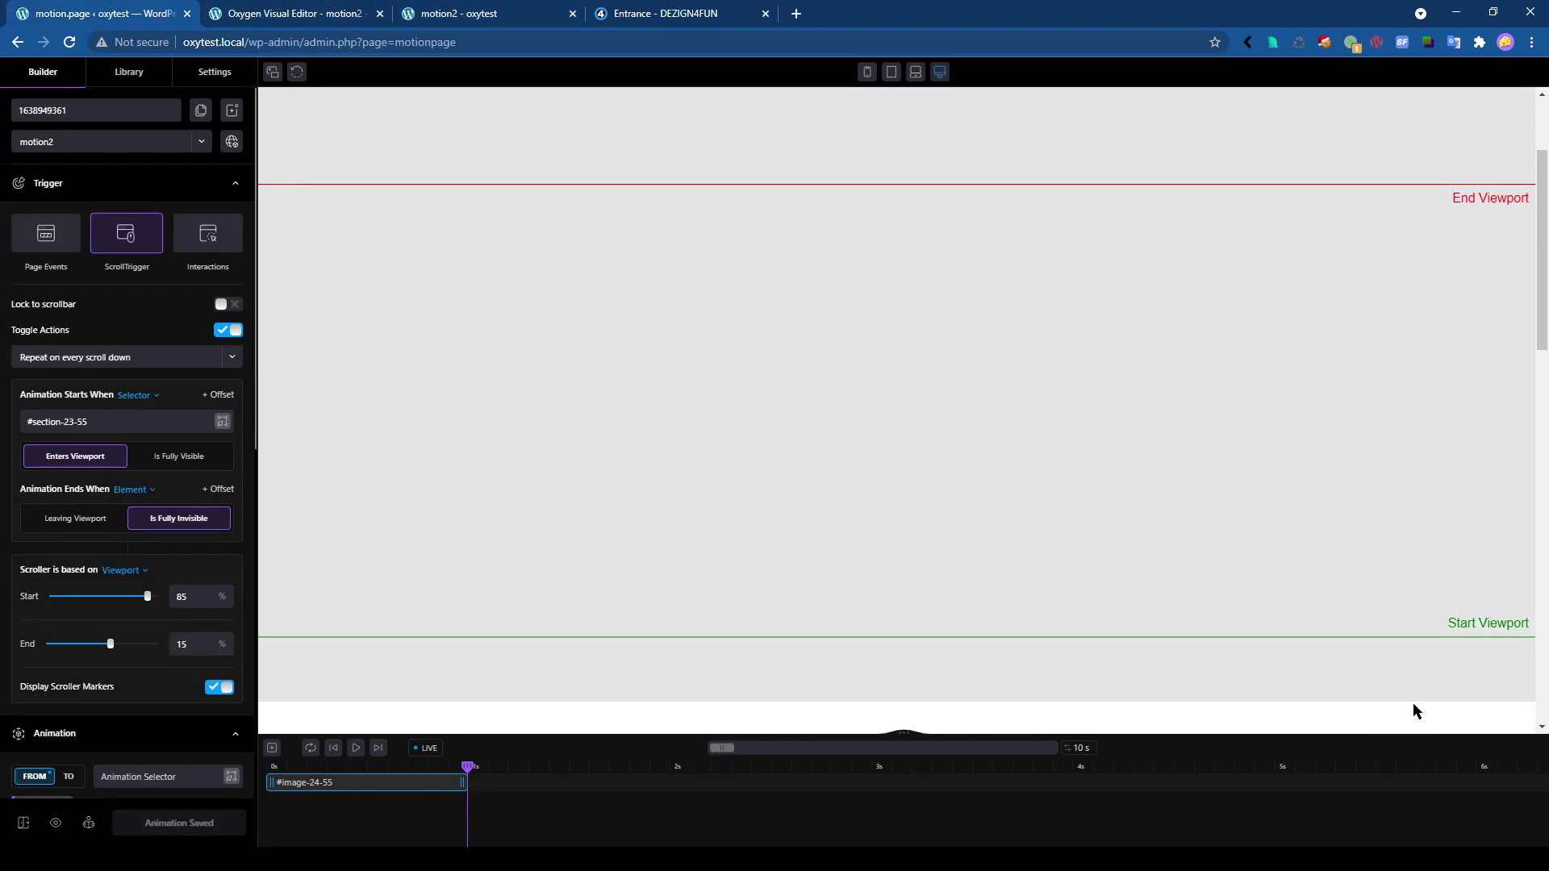
{"action": "left_click_drag", "start_coordinate": [1535, 254], "coordinate": [1532, 367]}
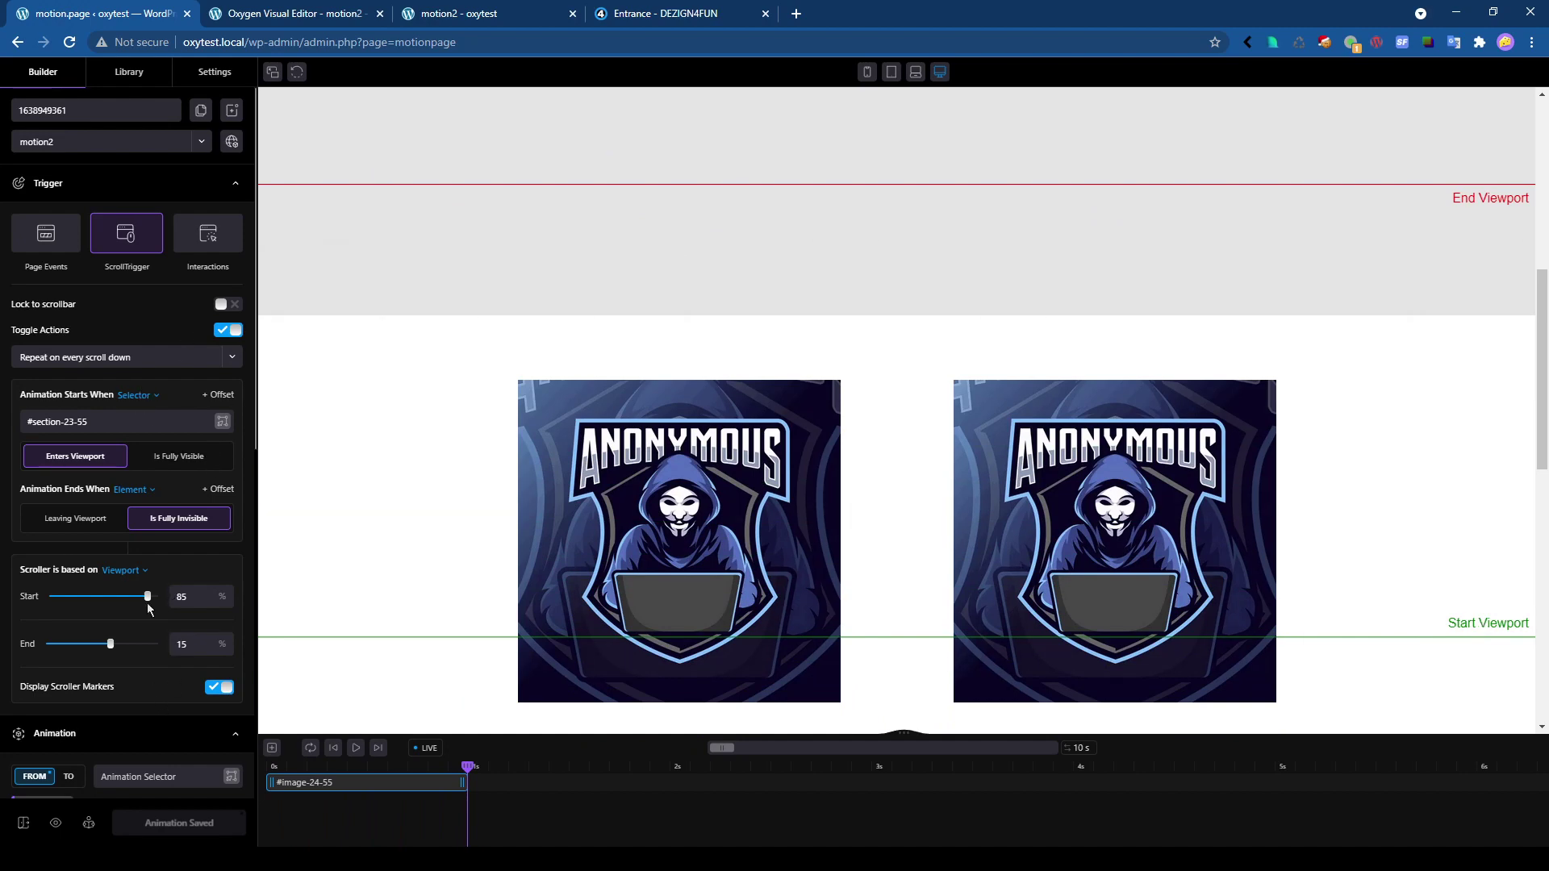
{"action": "left_click_drag", "start_coordinate": [150, 598], "coordinate": [158, 594]}
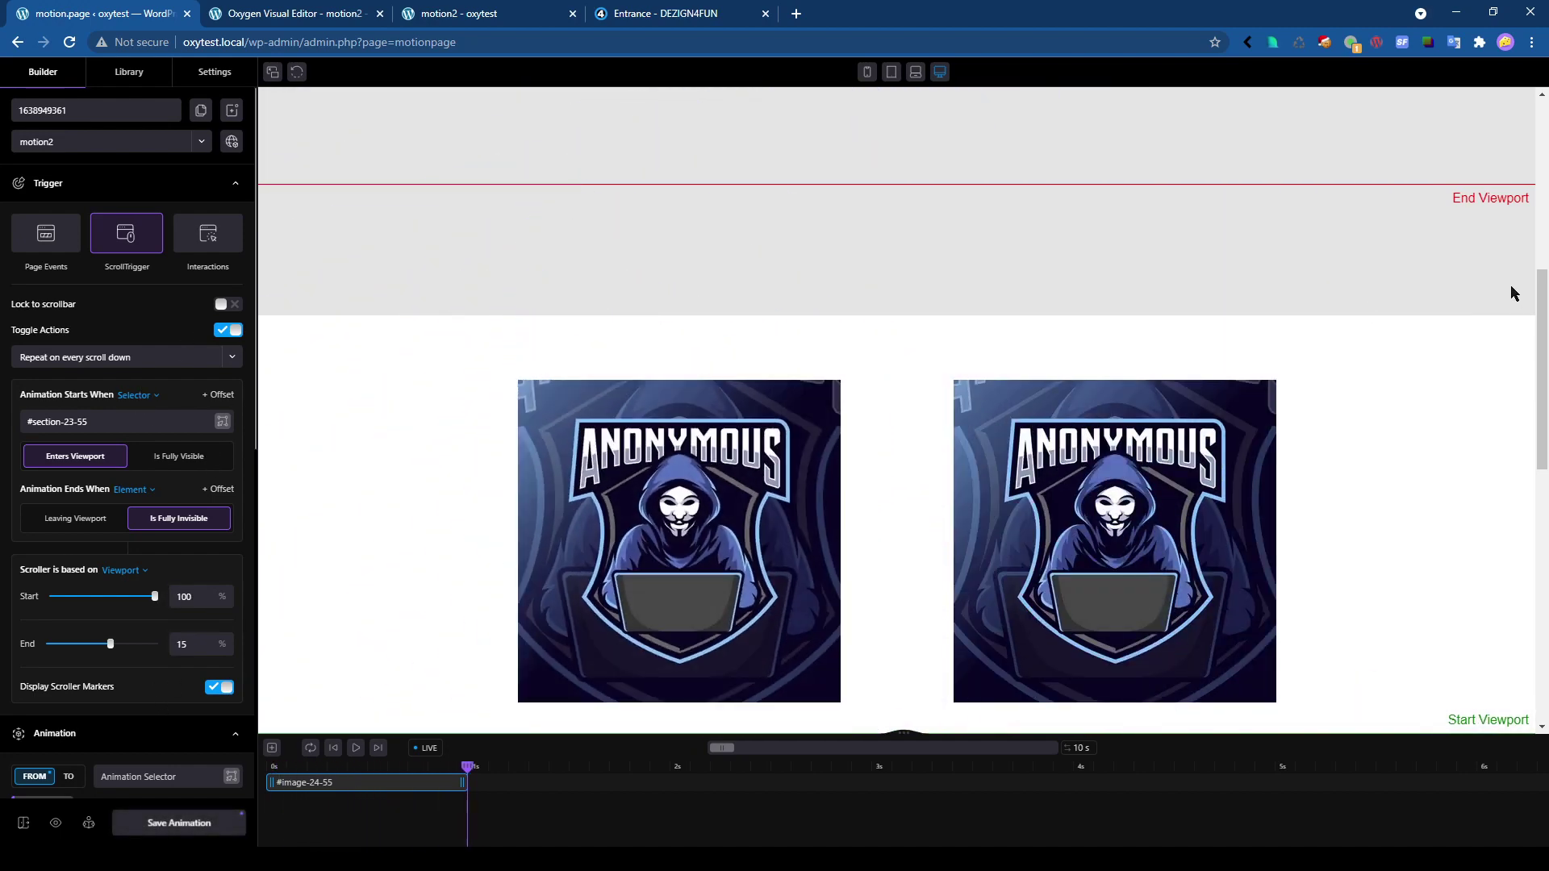
{"action": "left_click_drag", "start_coordinate": [1541, 294], "coordinate": [1542, 348]}
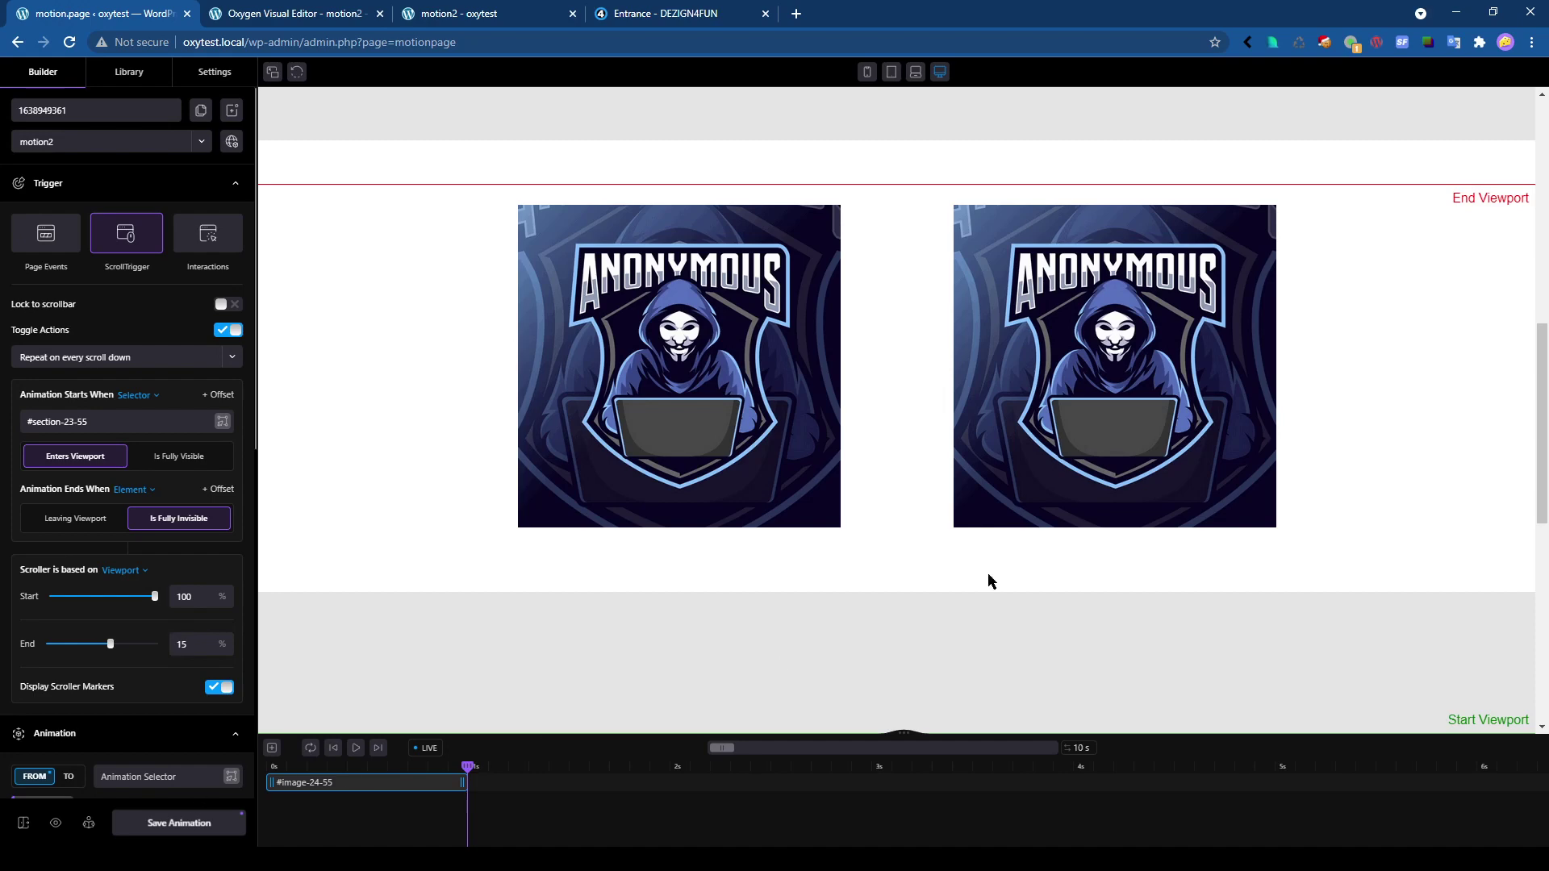
Switch to the DEZIGN4FUN Entrance page and examine the multi-image entrance animations further down.
{"action": "left_click", "coordinate": [644, 16]}
{"action": "scroll", "coordinate": [1000, 605], "scroll_direction": "down", "scroll_amount": 15}
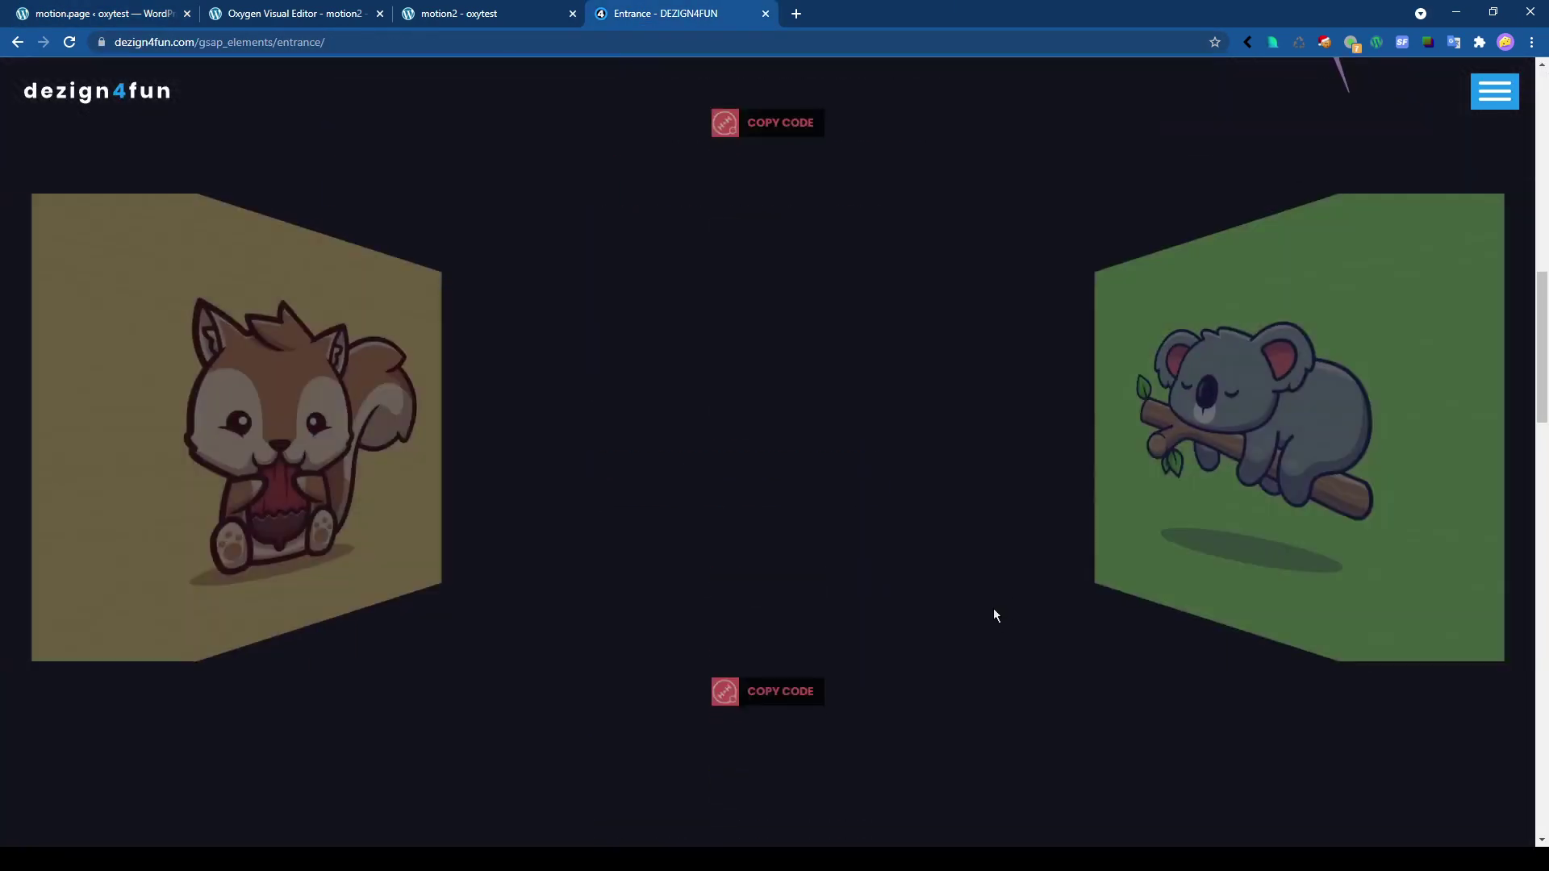
{"action": "scroll", "coordinate": [988, 612], "scroll_direction": "down", "scroll_amount": 12}
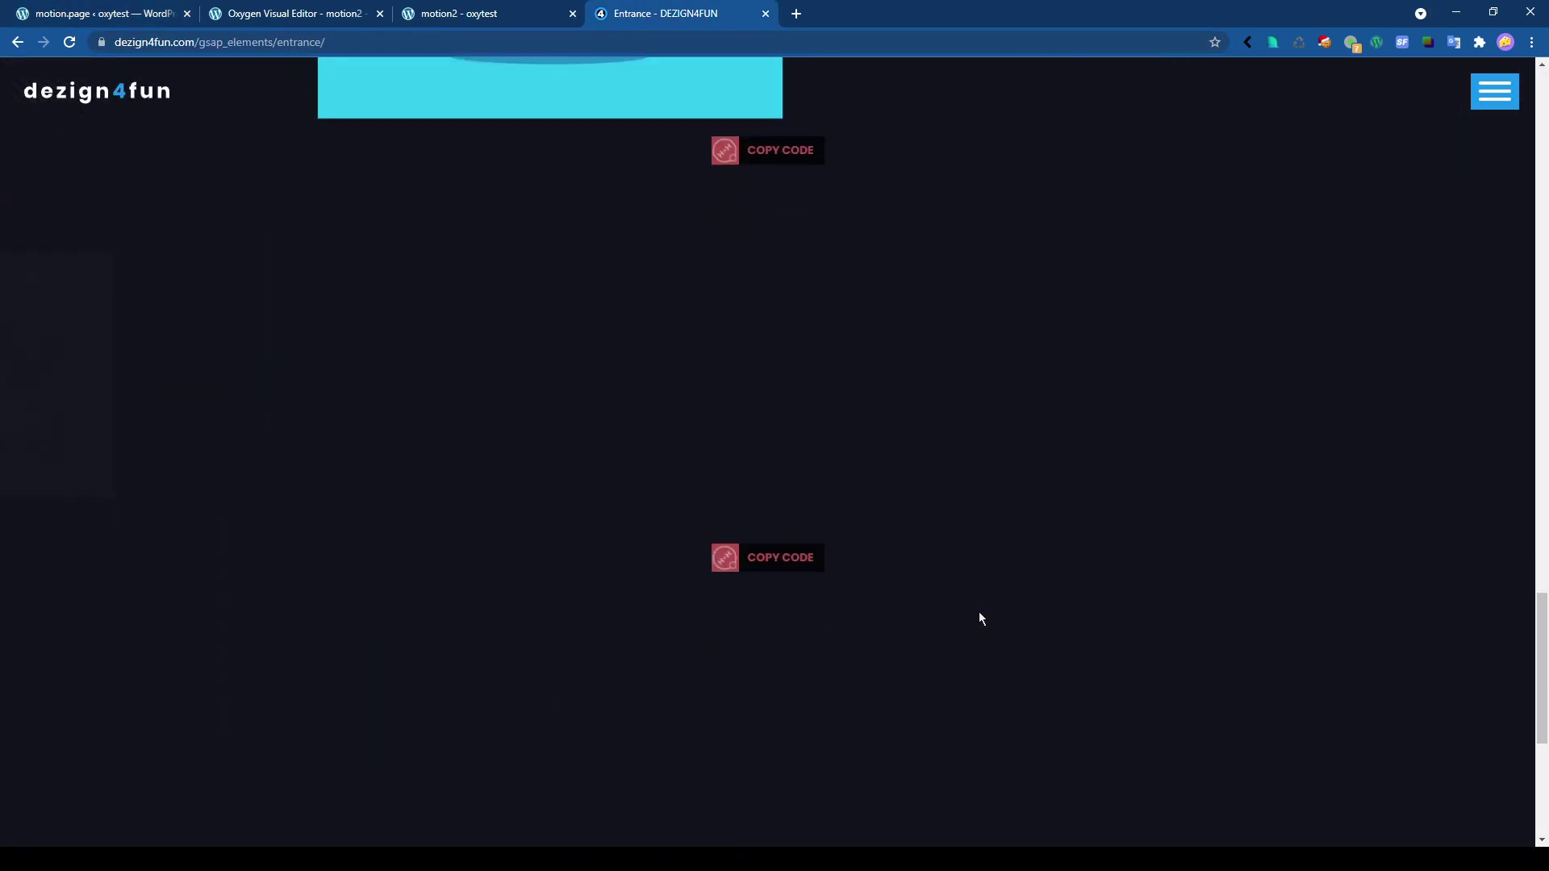
{"action": "scroll", "coordinate": [960, 597], "scroll_direction": "up", "scroll_amount": 5}
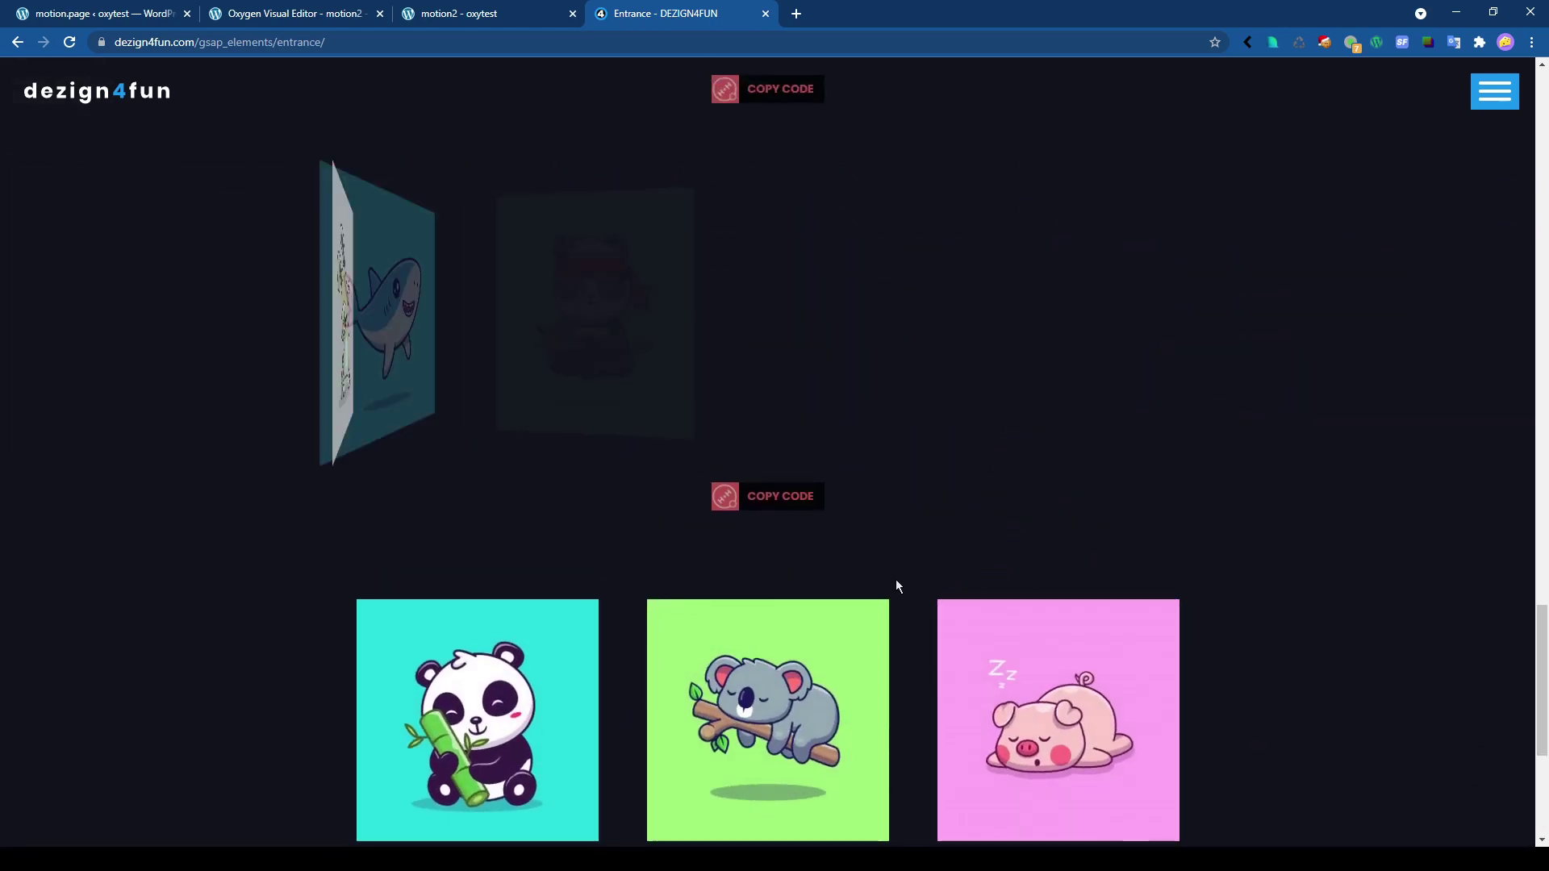
Switch to the Oxygen editor for motion2 and add a new section directly below the one holding the two Anonymous images.
{"action": "left_click", "coordinate": [97, 13]}
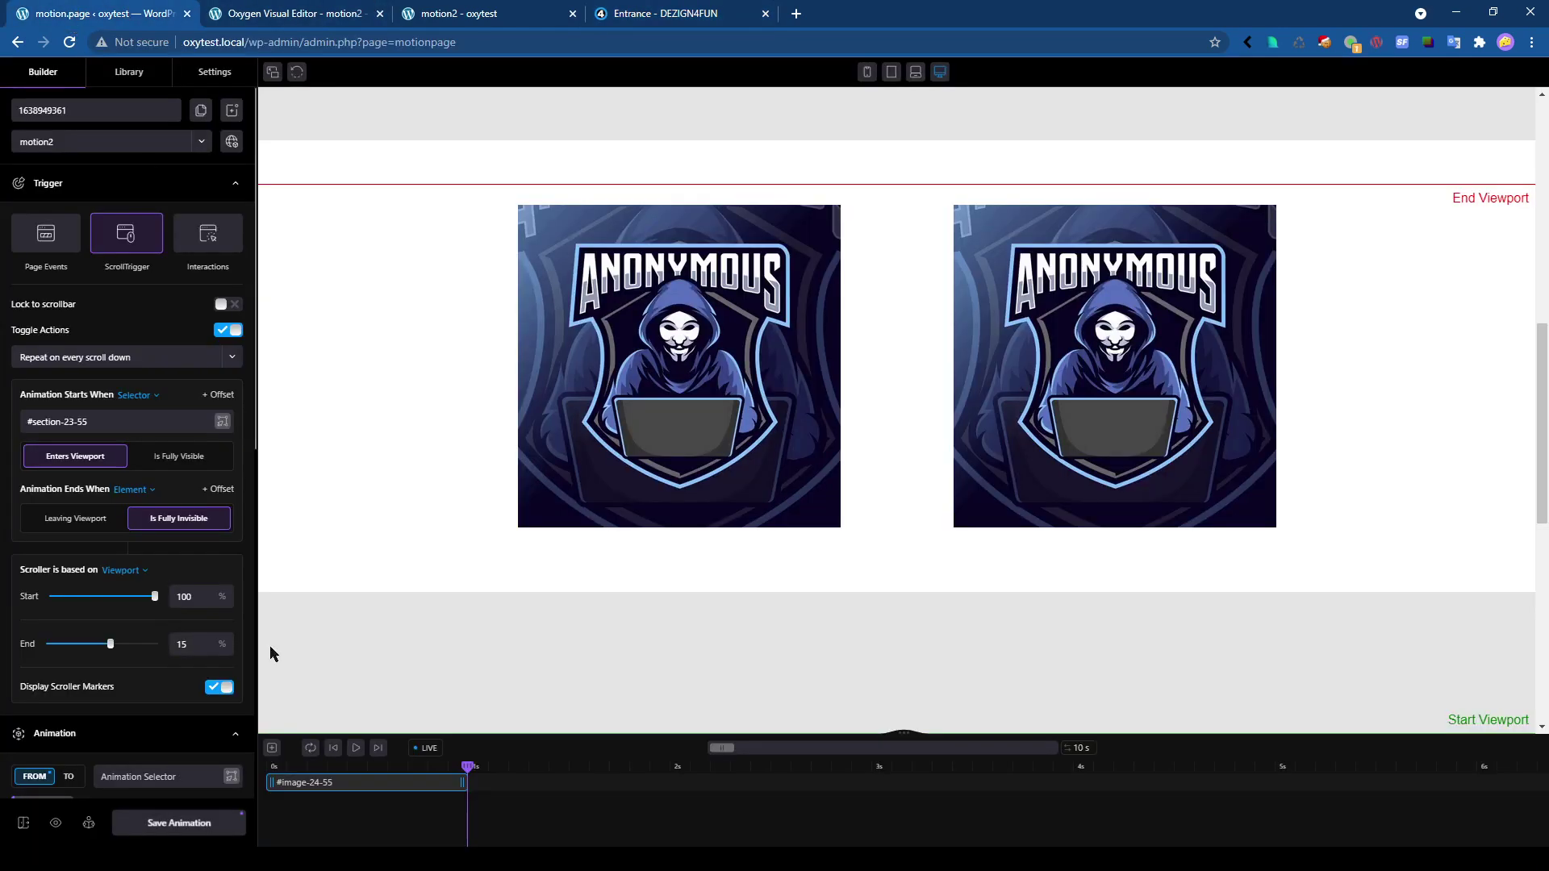
{"action": "left_click", "coordinate": [309, 20]}
{"action": "left_click", "coordinate": [261, 205]}
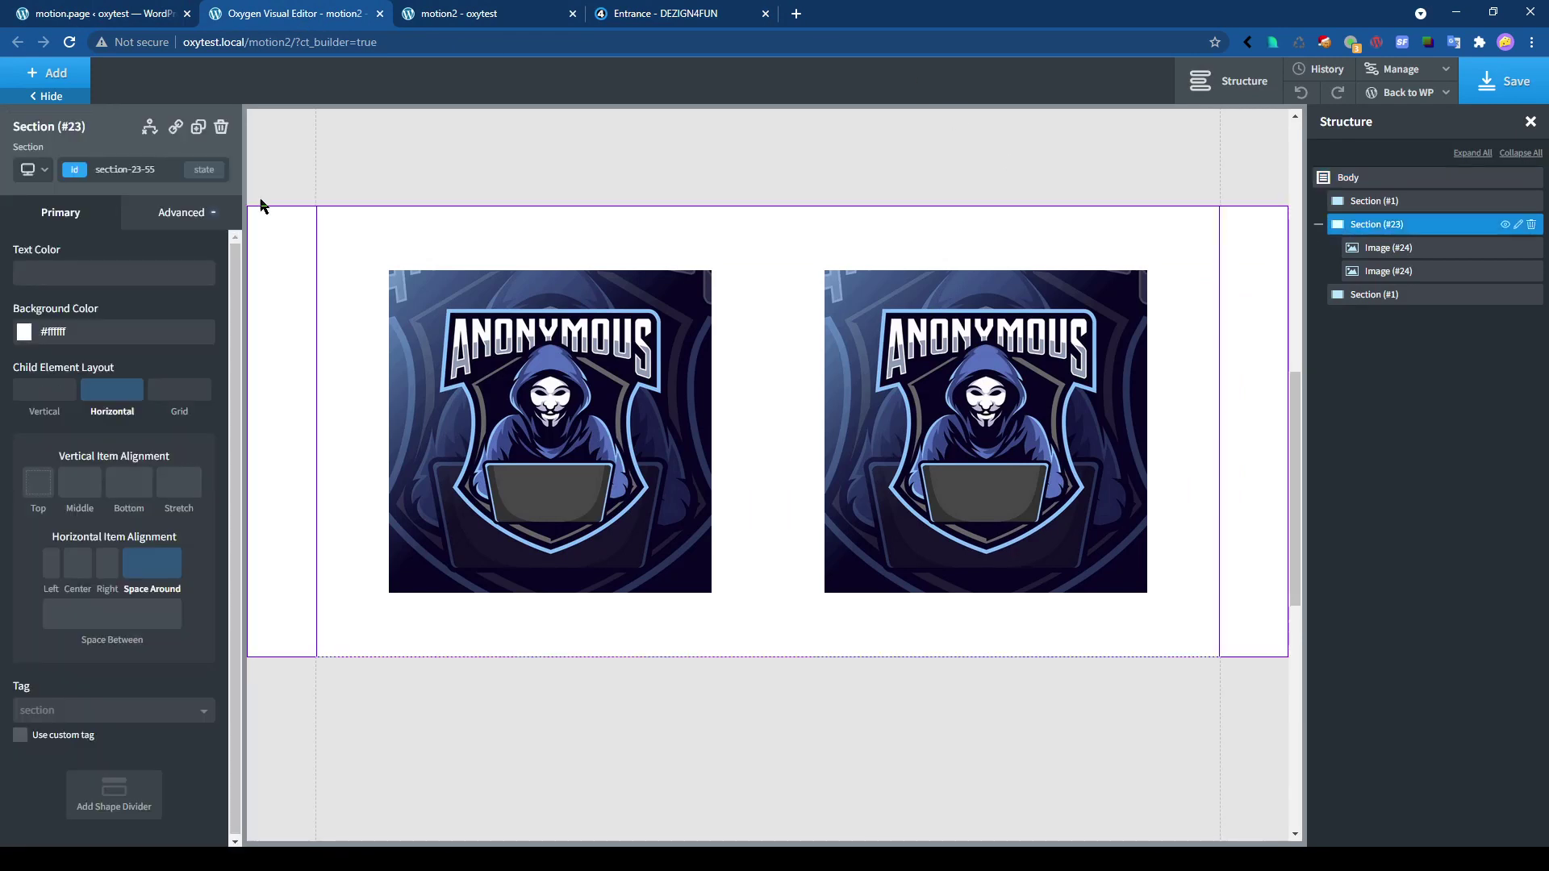
{"action": "left_click", "coordinate": [45, 75]}
{"action": "type", "text": "sec"}
{"action": "left_click", "coordinate": [51, 165]}
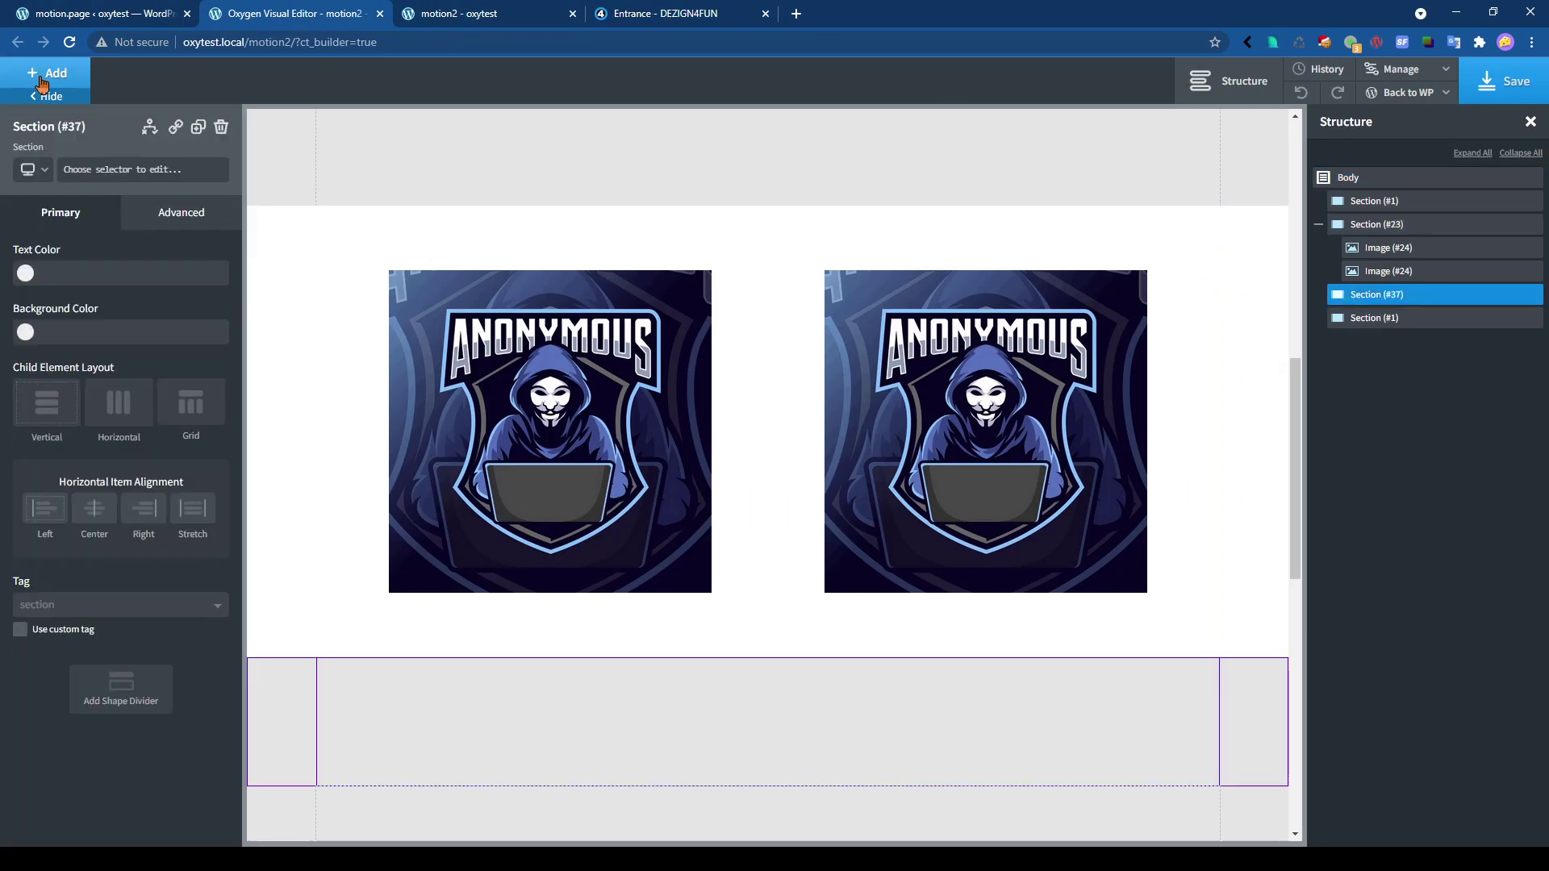
Add an image to the new section and choose the squirrel picture from the media library as its source.
{"action": "left_click", "coordinate": [58, 75]}
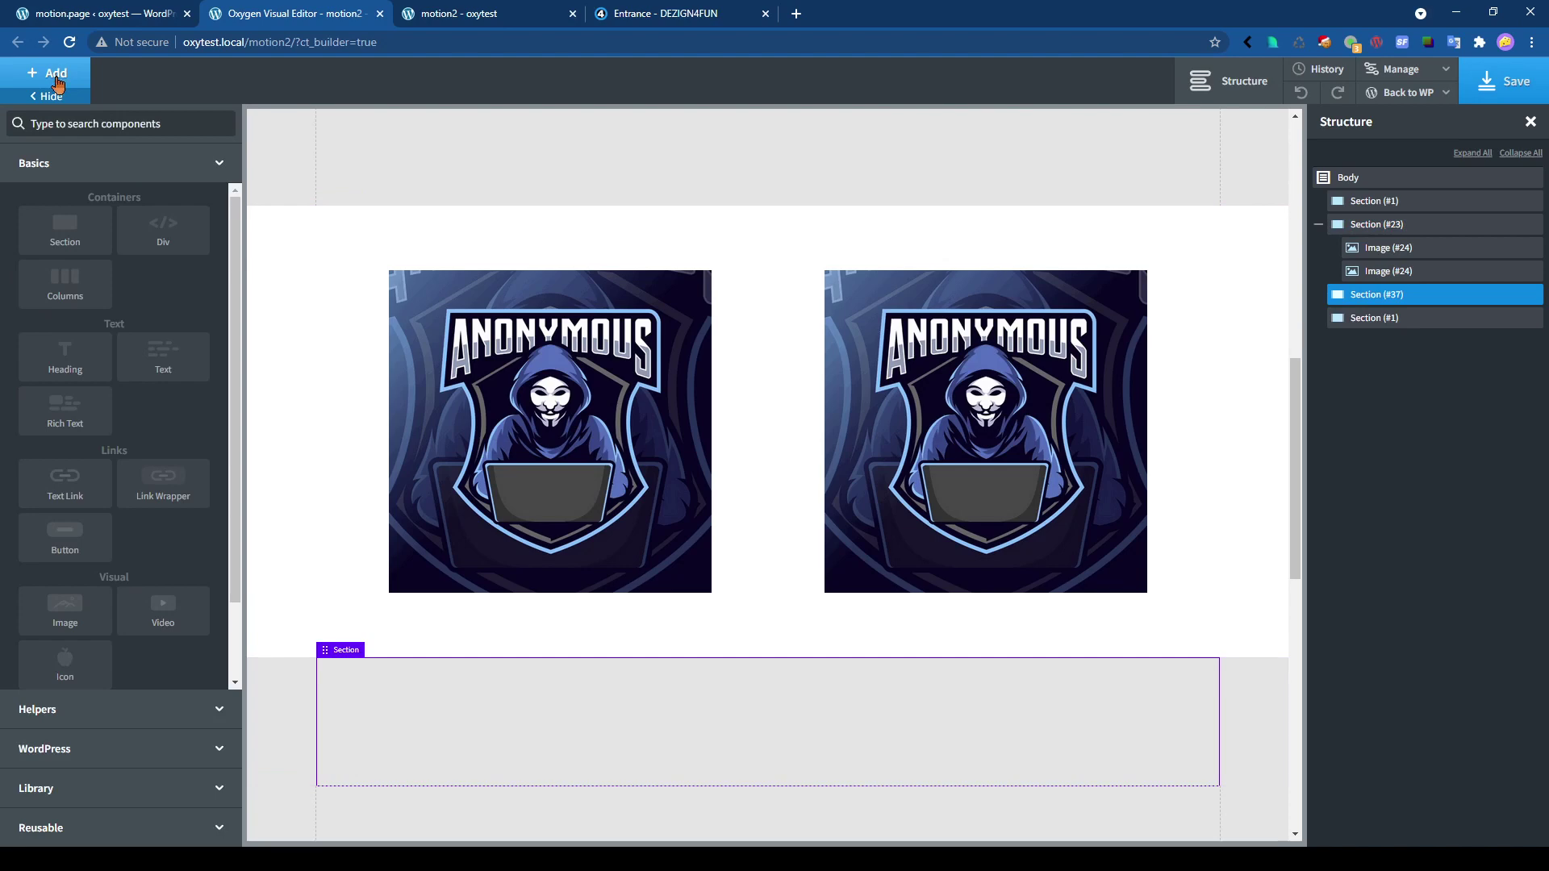
{"action": "type", "text": "ima"}
{"action": "left_click", "coordinate": [64, 165]}
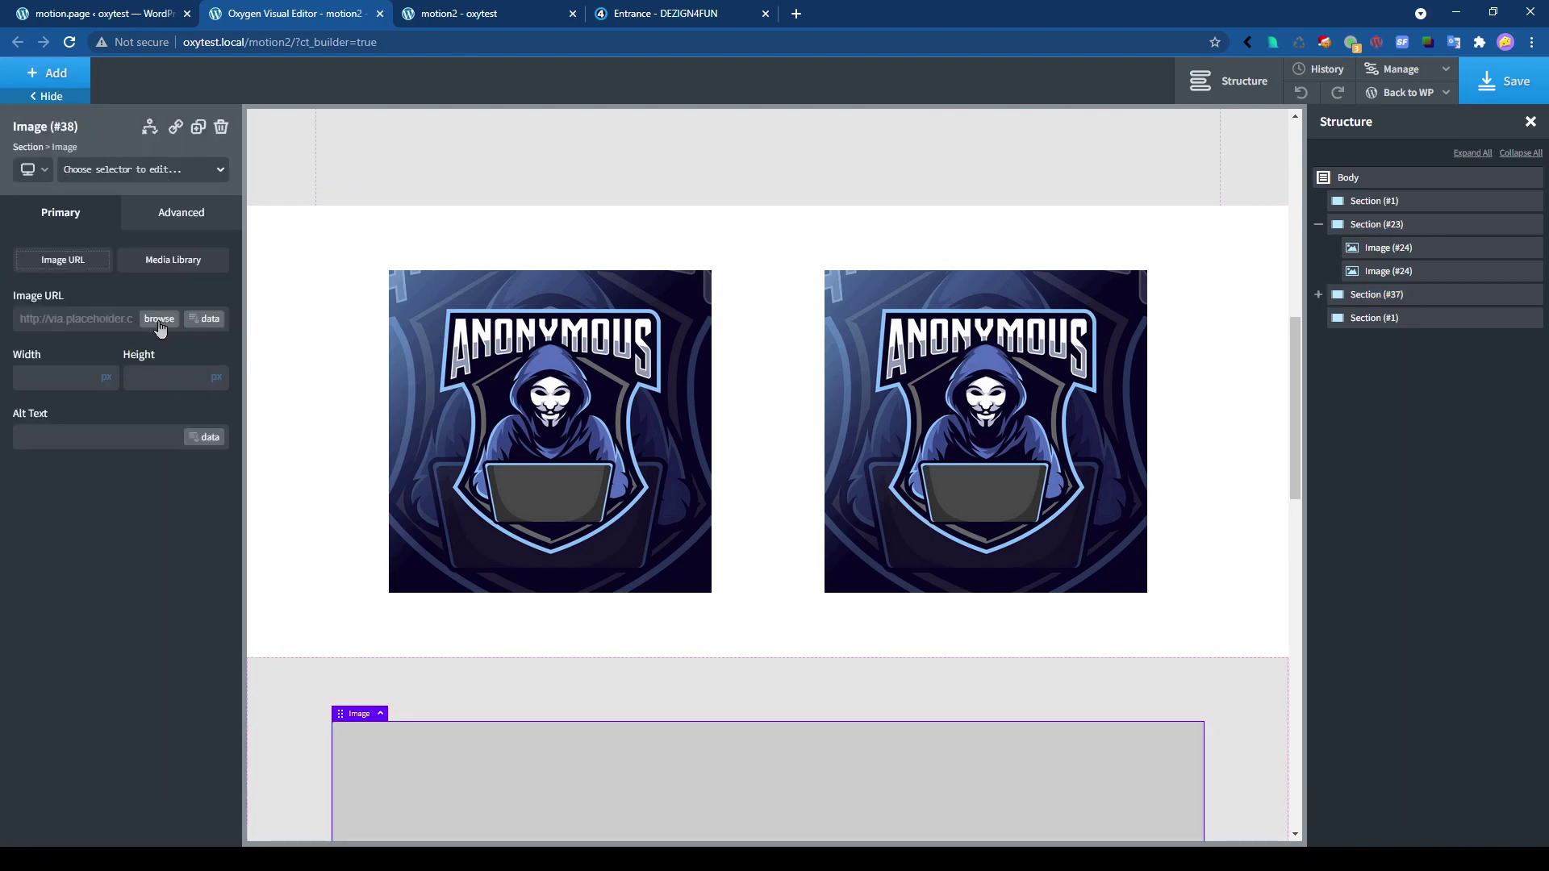
{"action": "left_click", "coordinate": [159, 319]}
{"action": "left_click", "coordinate": [255, 289]}
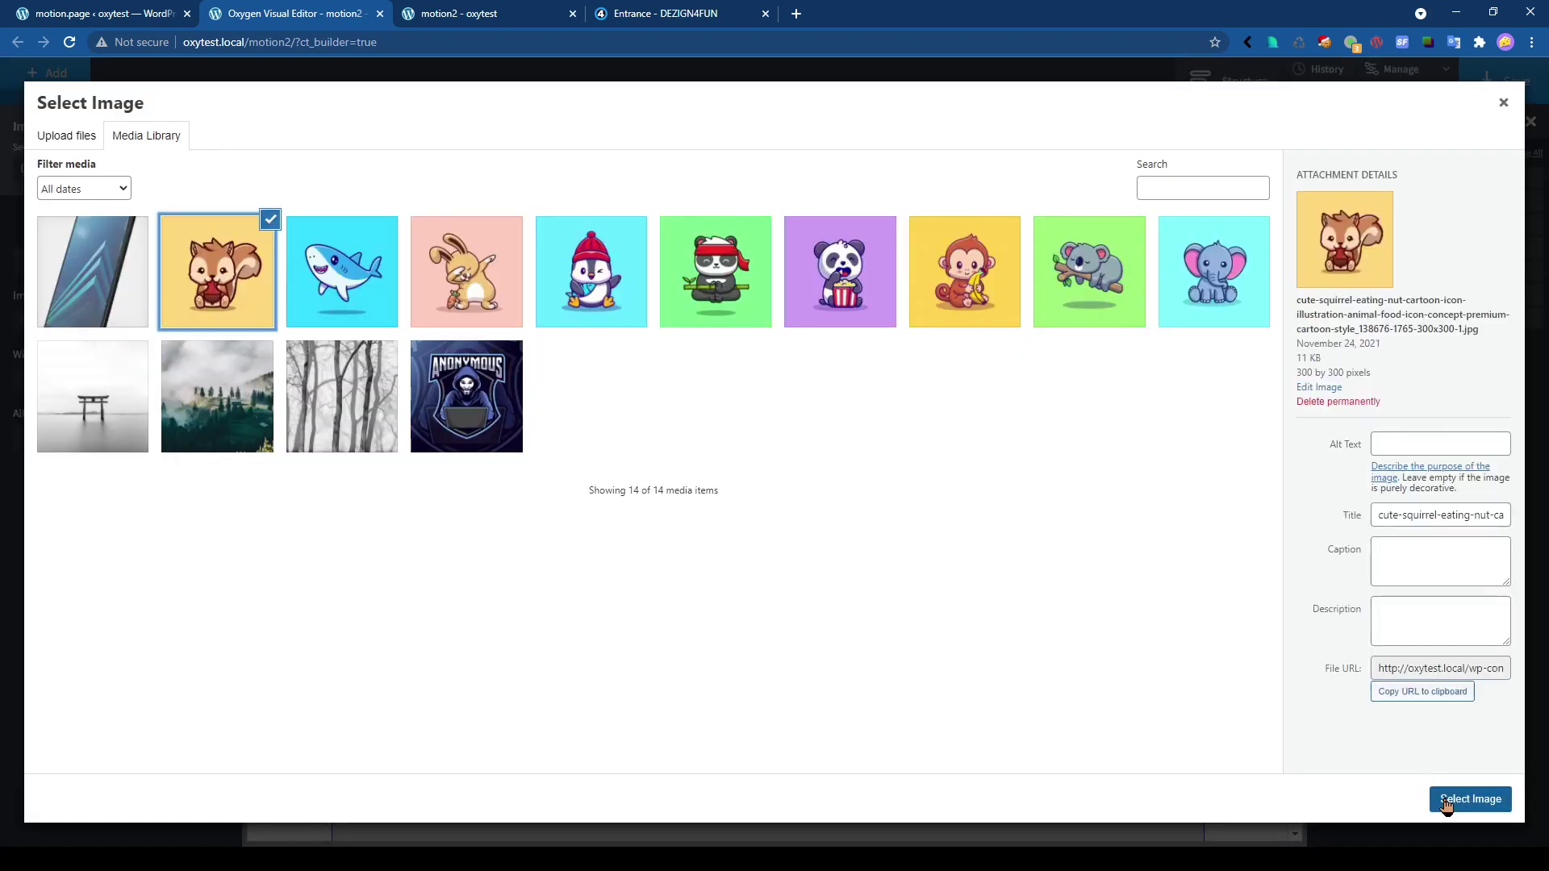
{"action": "left_click", "coordinate": [1470, 799]}
{"action": "scroll", "coordinate": [625, 621], "scroll_direction": "down", "scroll_amount": 3}
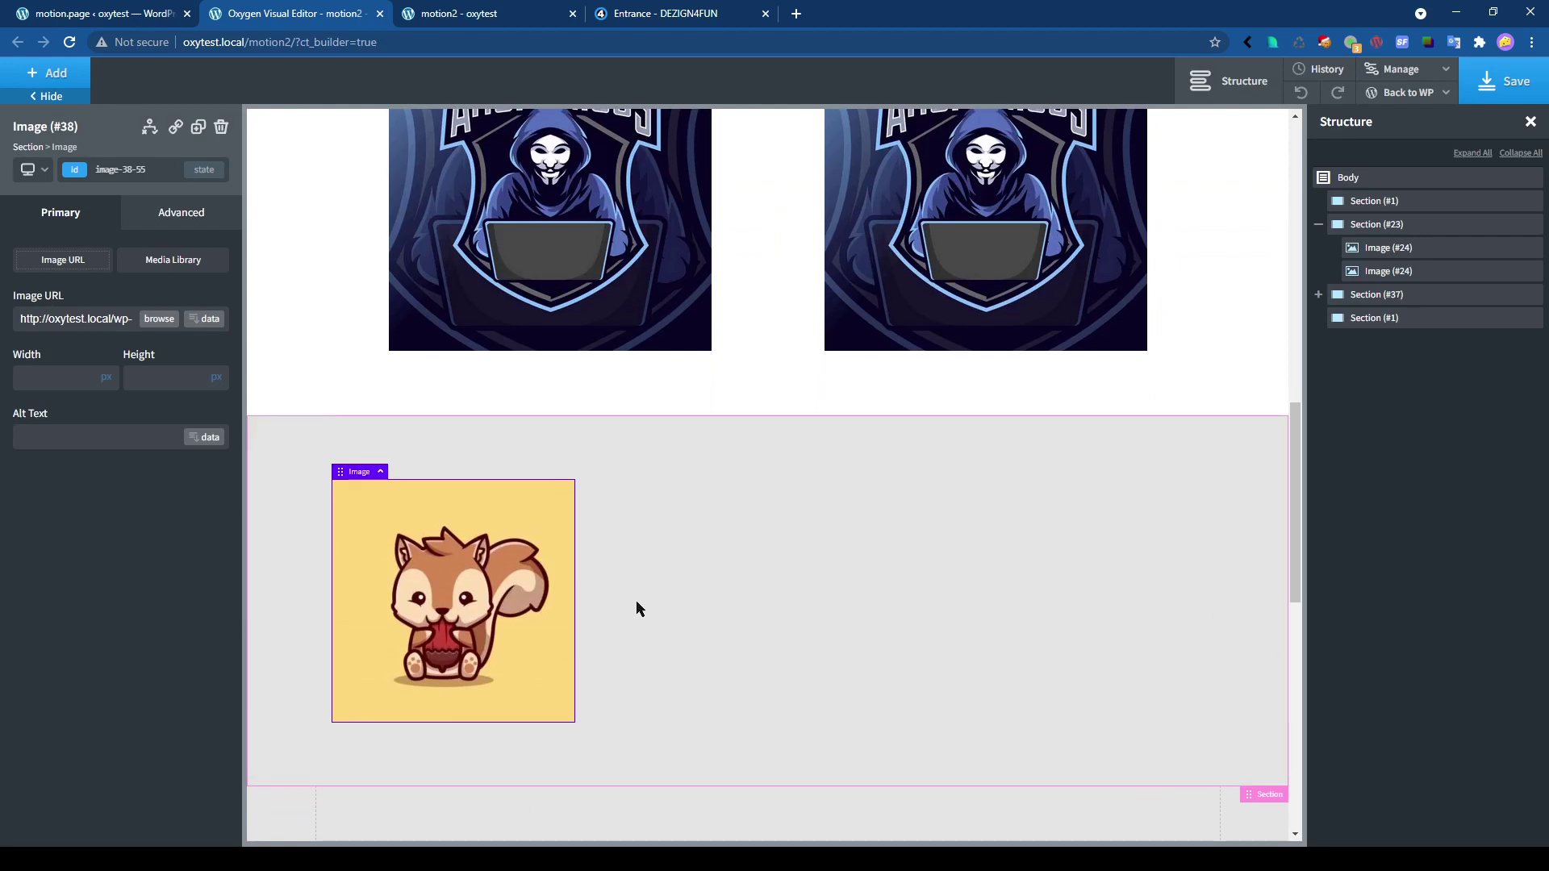
Assign the class pic to the squirrel image and duplicate it twice.
{"action": "left_click", "coordinate": [131, 177]}
{"action": "type", "text": "c"}
{"action": "key", "text": "Return"}
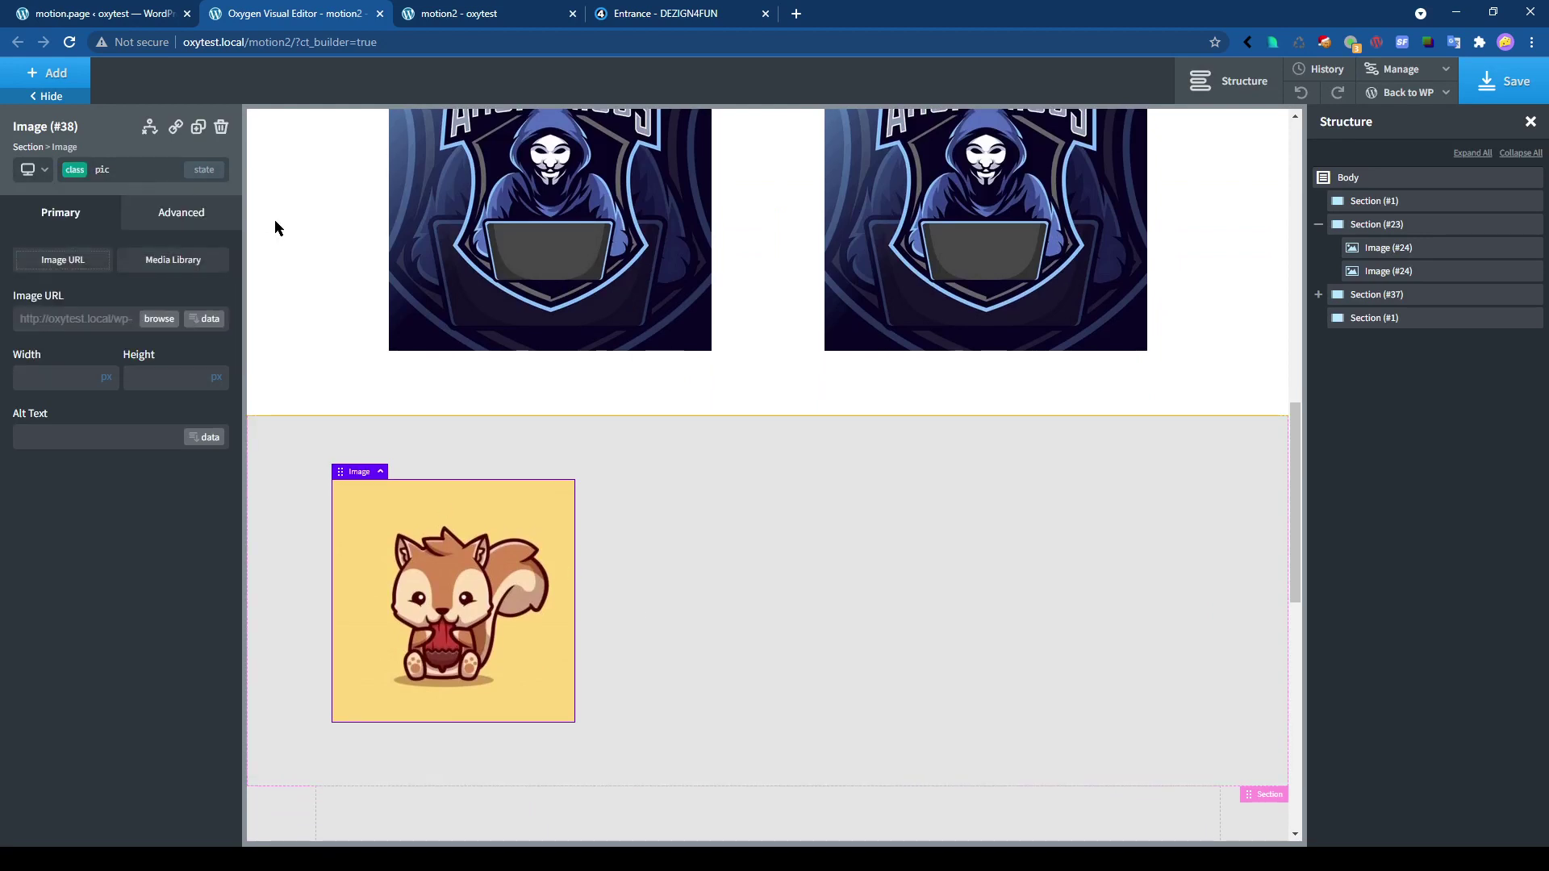
{"action": "left_click", "coordinate": [199, 127]}
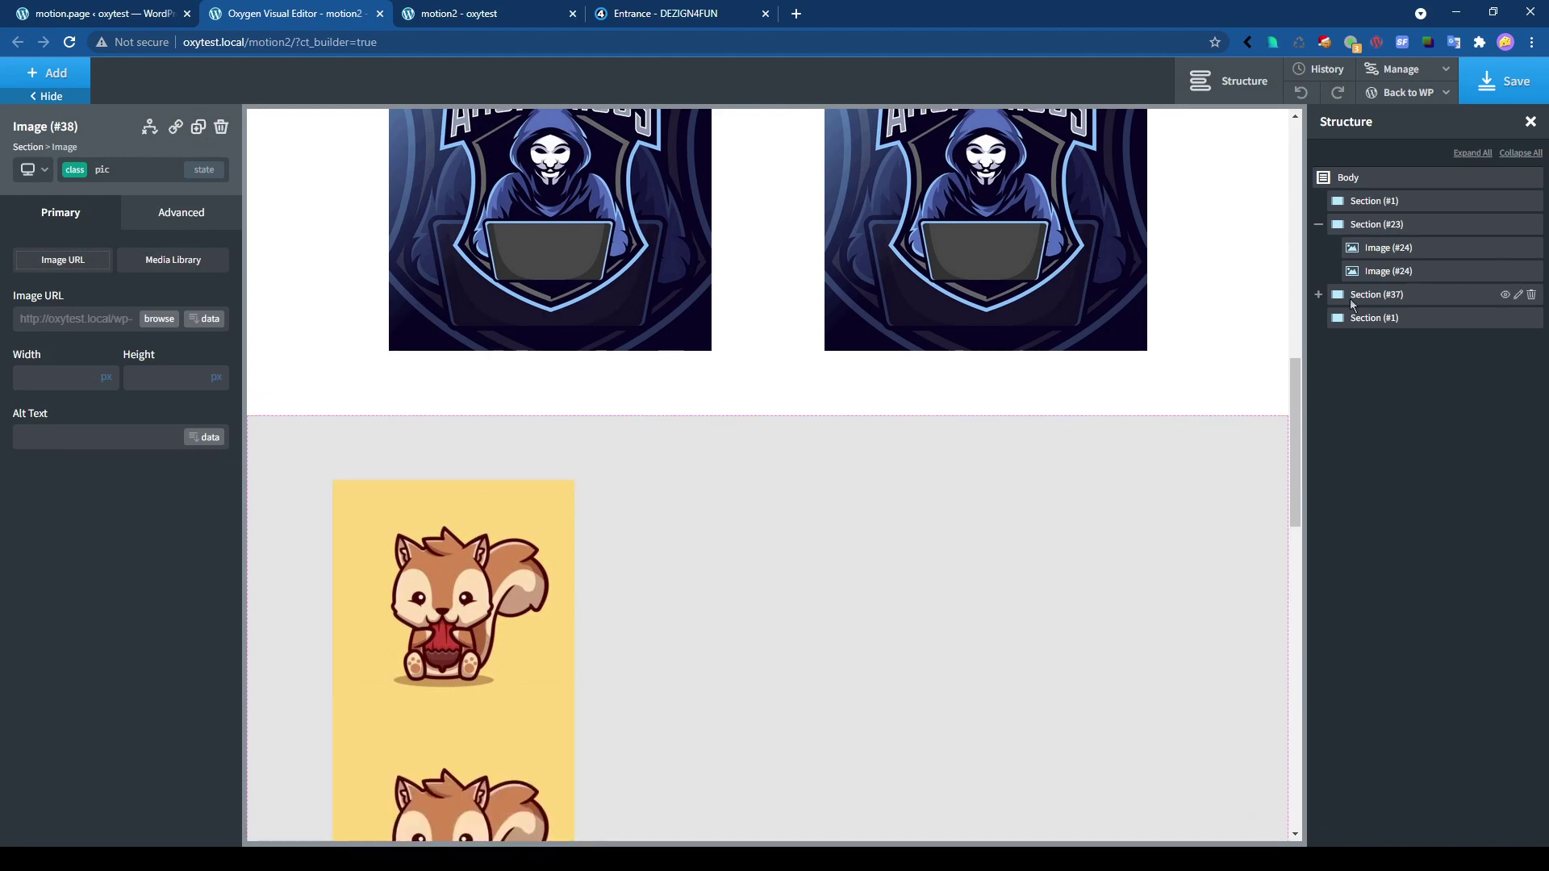
Lay out the three images of Section (#37) horizontally with Space Around alignment.
{"action": "left_click", "coordinate": [1319, 296]}
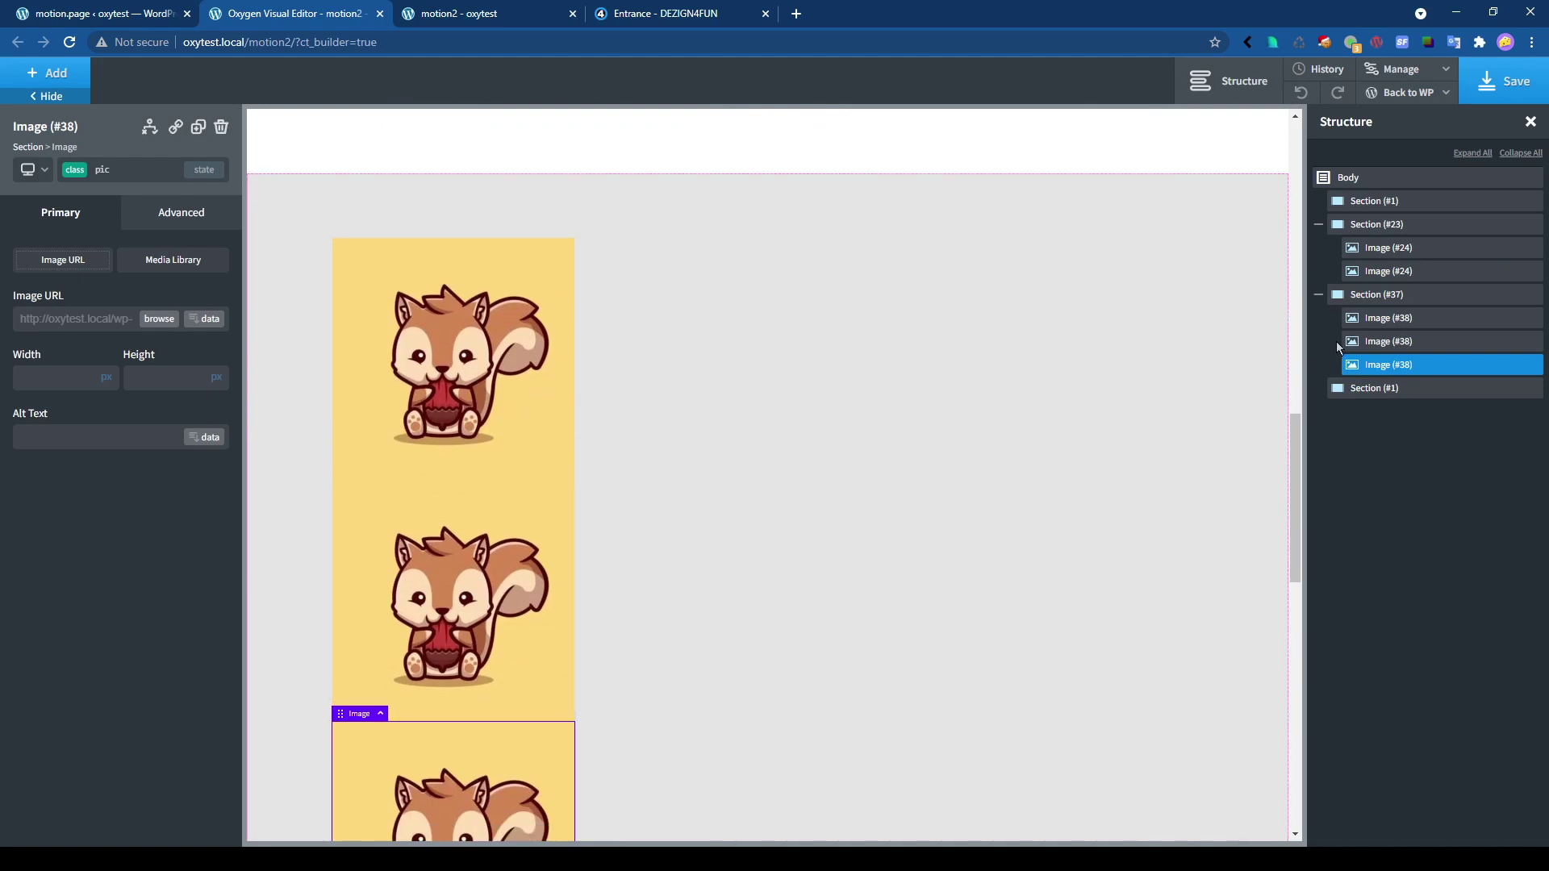
{"action": "left_click", "coordinate": [1380, 300]}
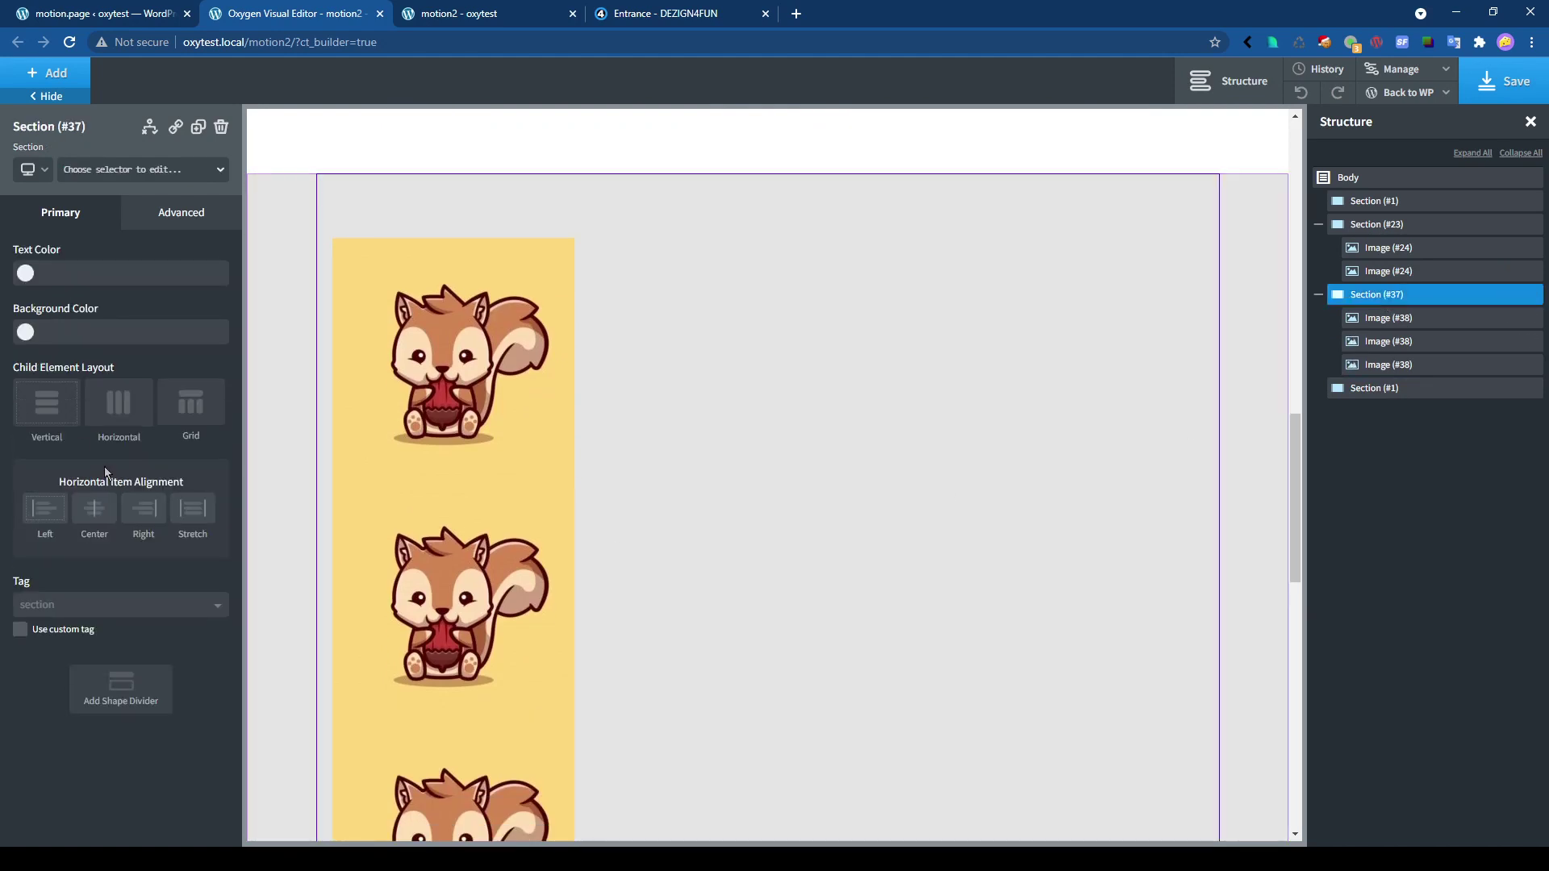
{"action": "left_click", "coordinate": [128, 421]}
{"action": "left_click", "coordinate": [75, 642]}
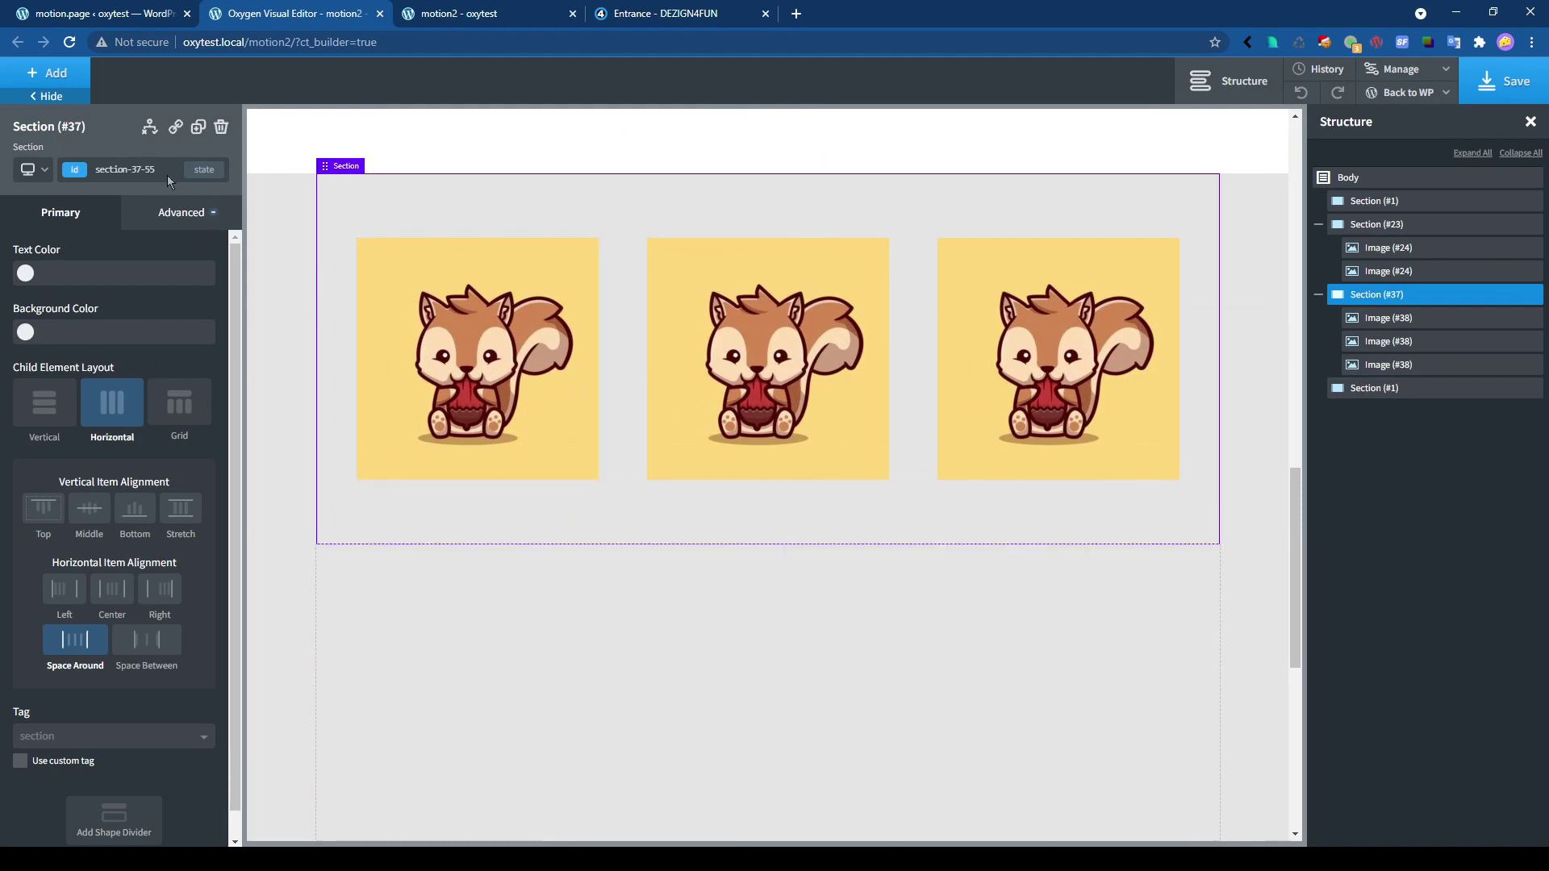
Set the background color of Section (#37) to #070707.
{"action": "left_click", "coordinate": [526, 346]}
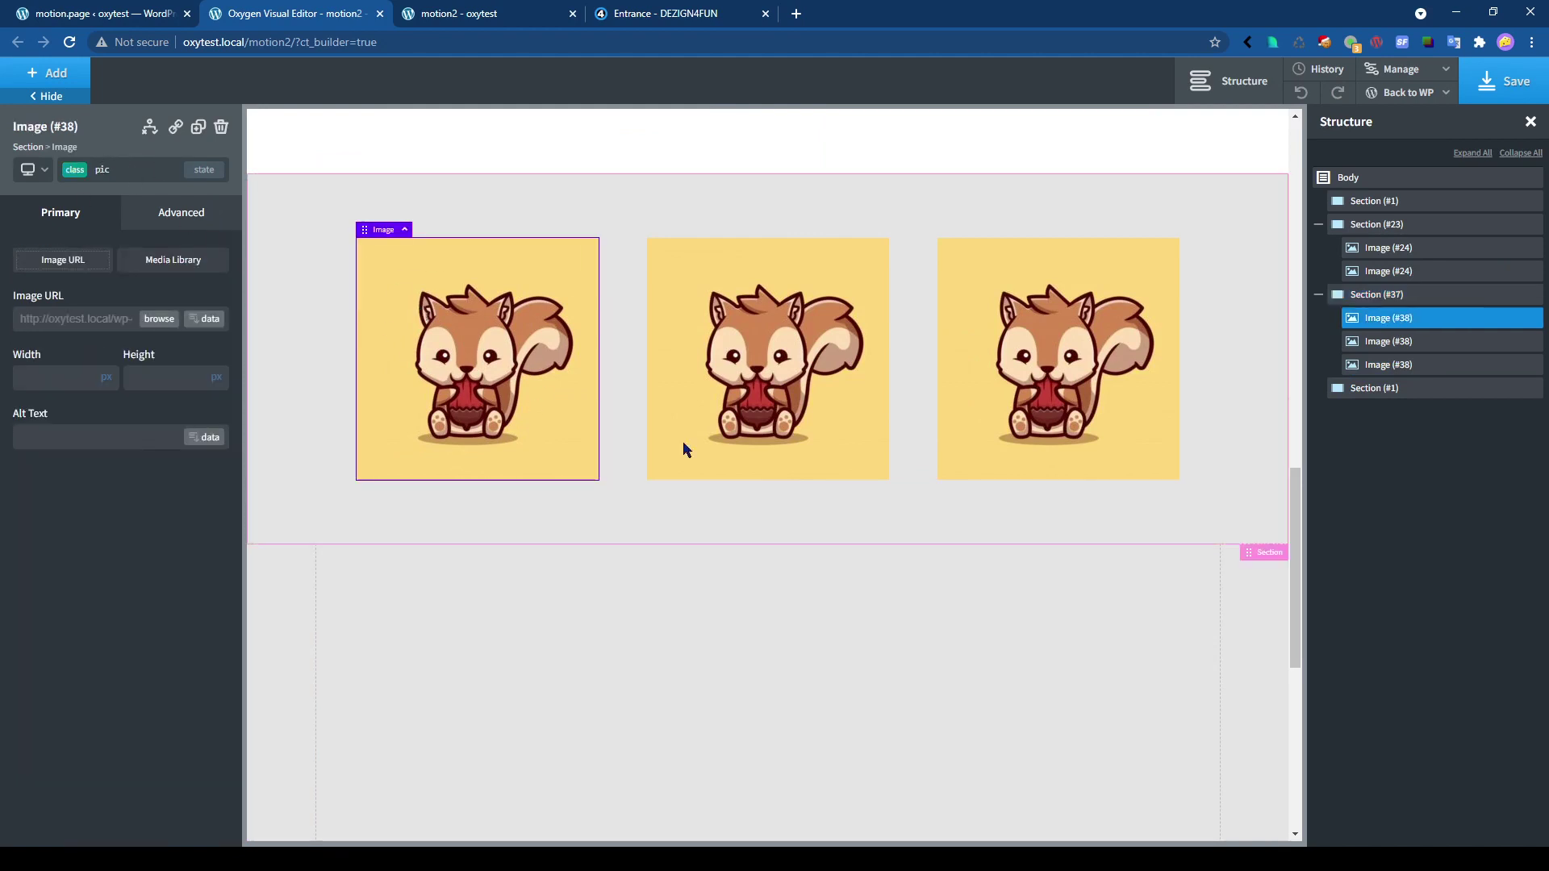
{"action": "left_click", "coordinate": [1396, 297]}
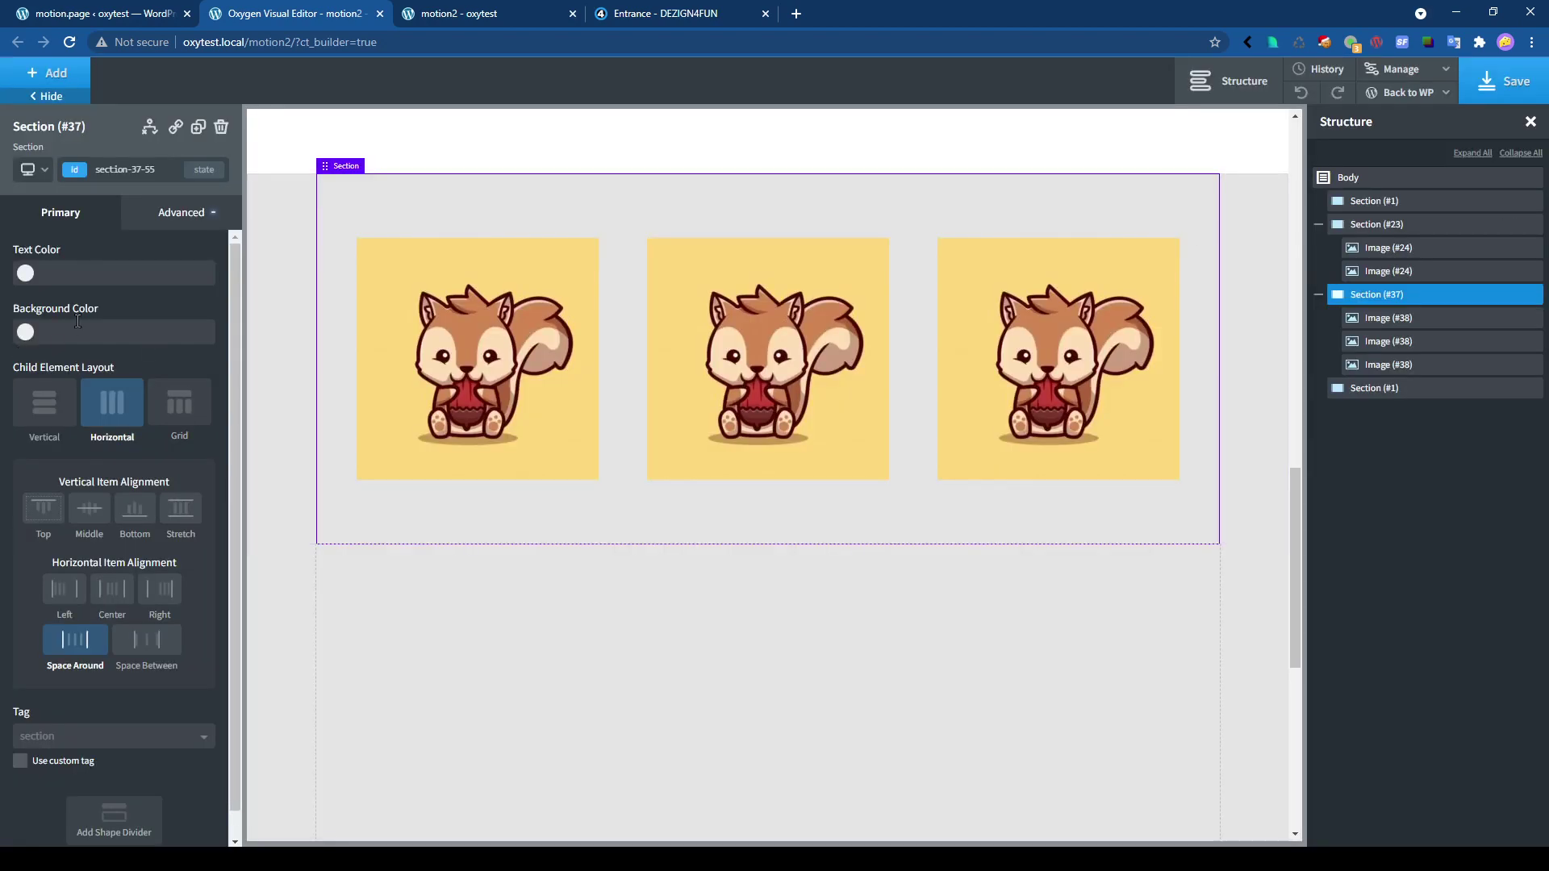
{"action": "left_click", "coordinate": [27, 333]}
{"action": "left_click", "coordinate": [48, 480]}
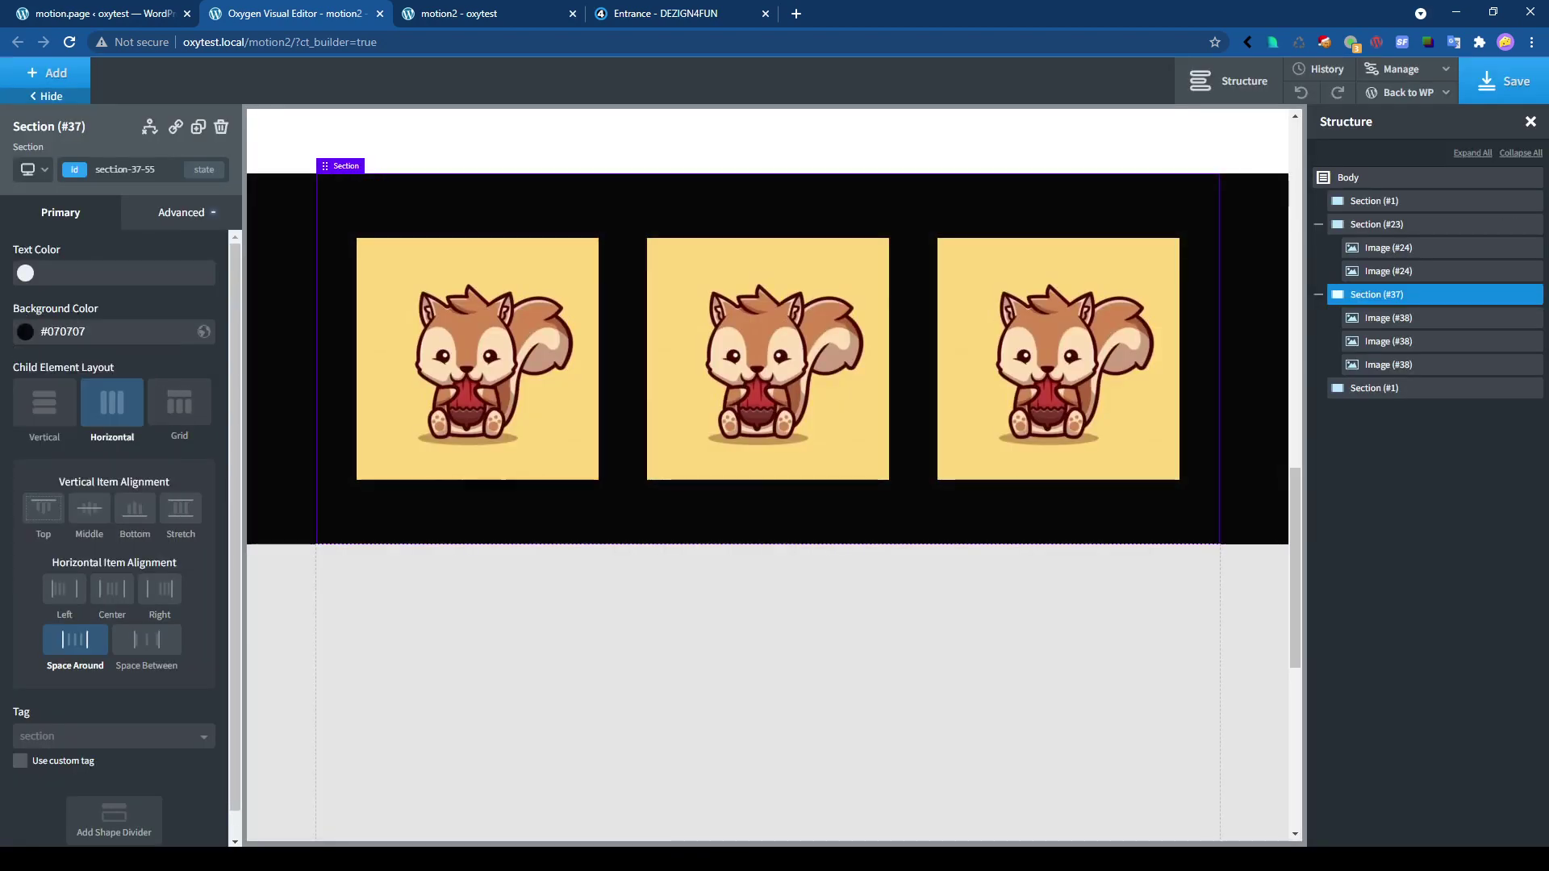
Save the motion2 page and switch to the motion.page builder.
{"action": "left_click", "coordinate": [1502, 82]}
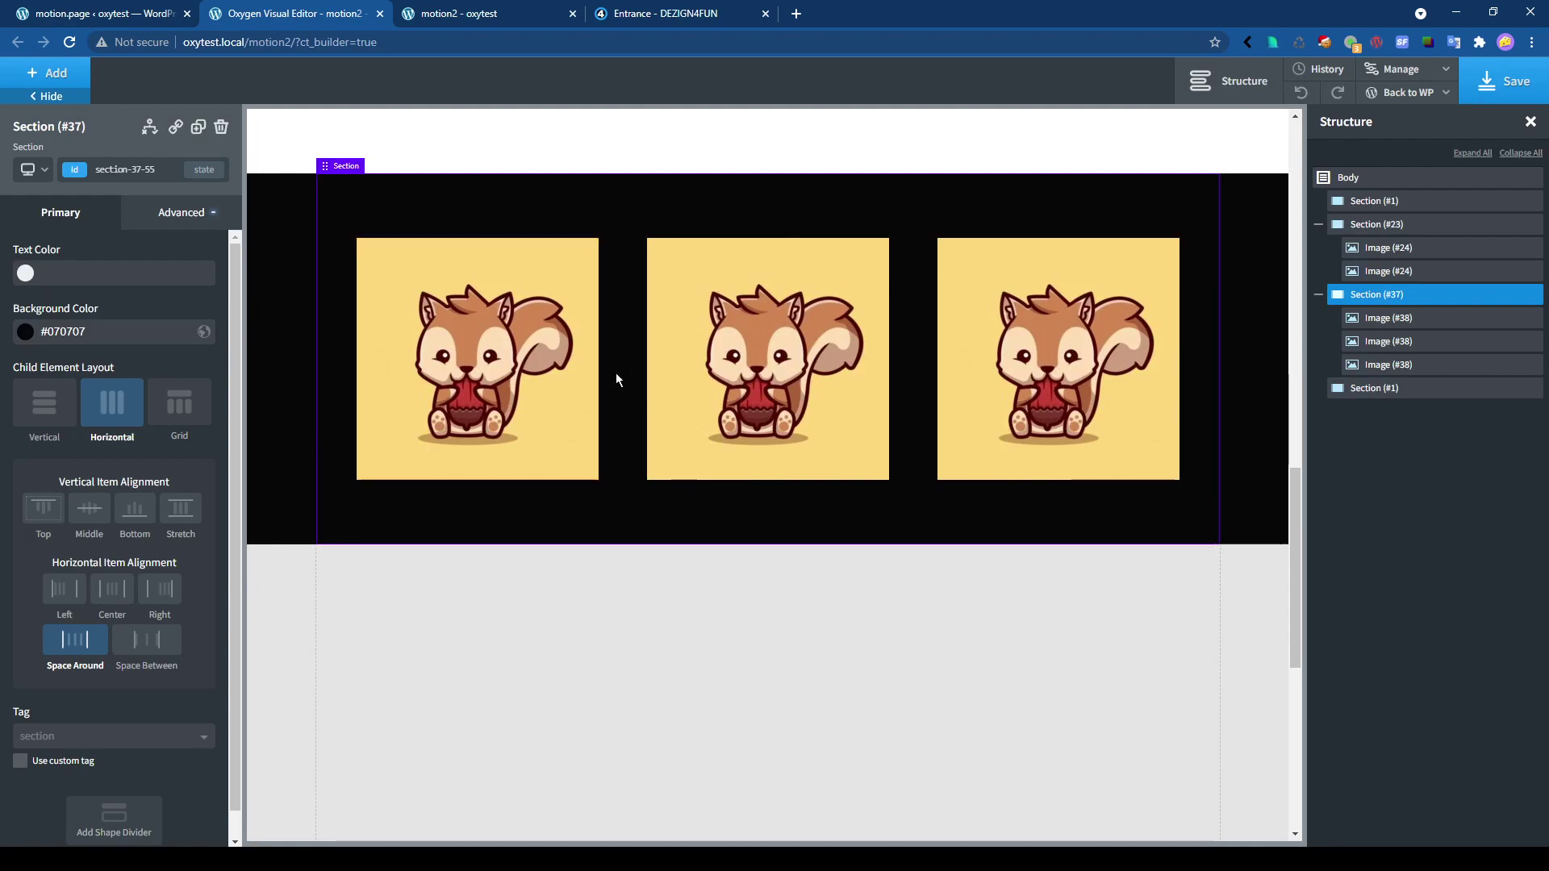
{"action": "scroll", "coordinate": [616, 379], "scroll_direction": "up", "scroll_amount": 4}
{"action": "left_click", "coordinate": [105, 13]}
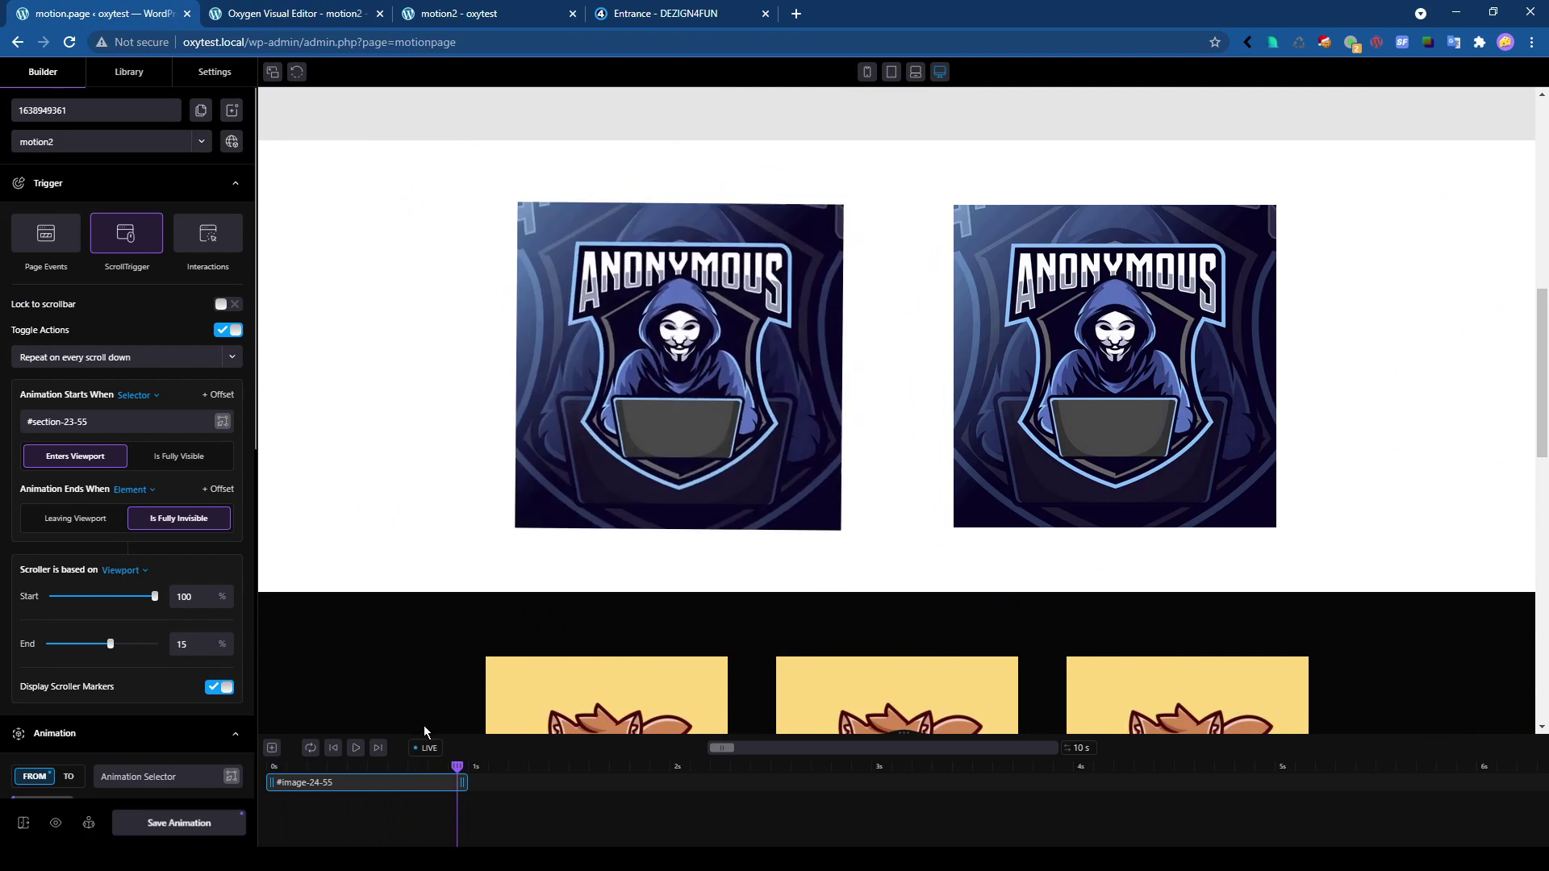
Delete the existing #image-24-55 animation of motion2 from the animation library.
{"action": "right_click", "coordinate": [367, 784]}
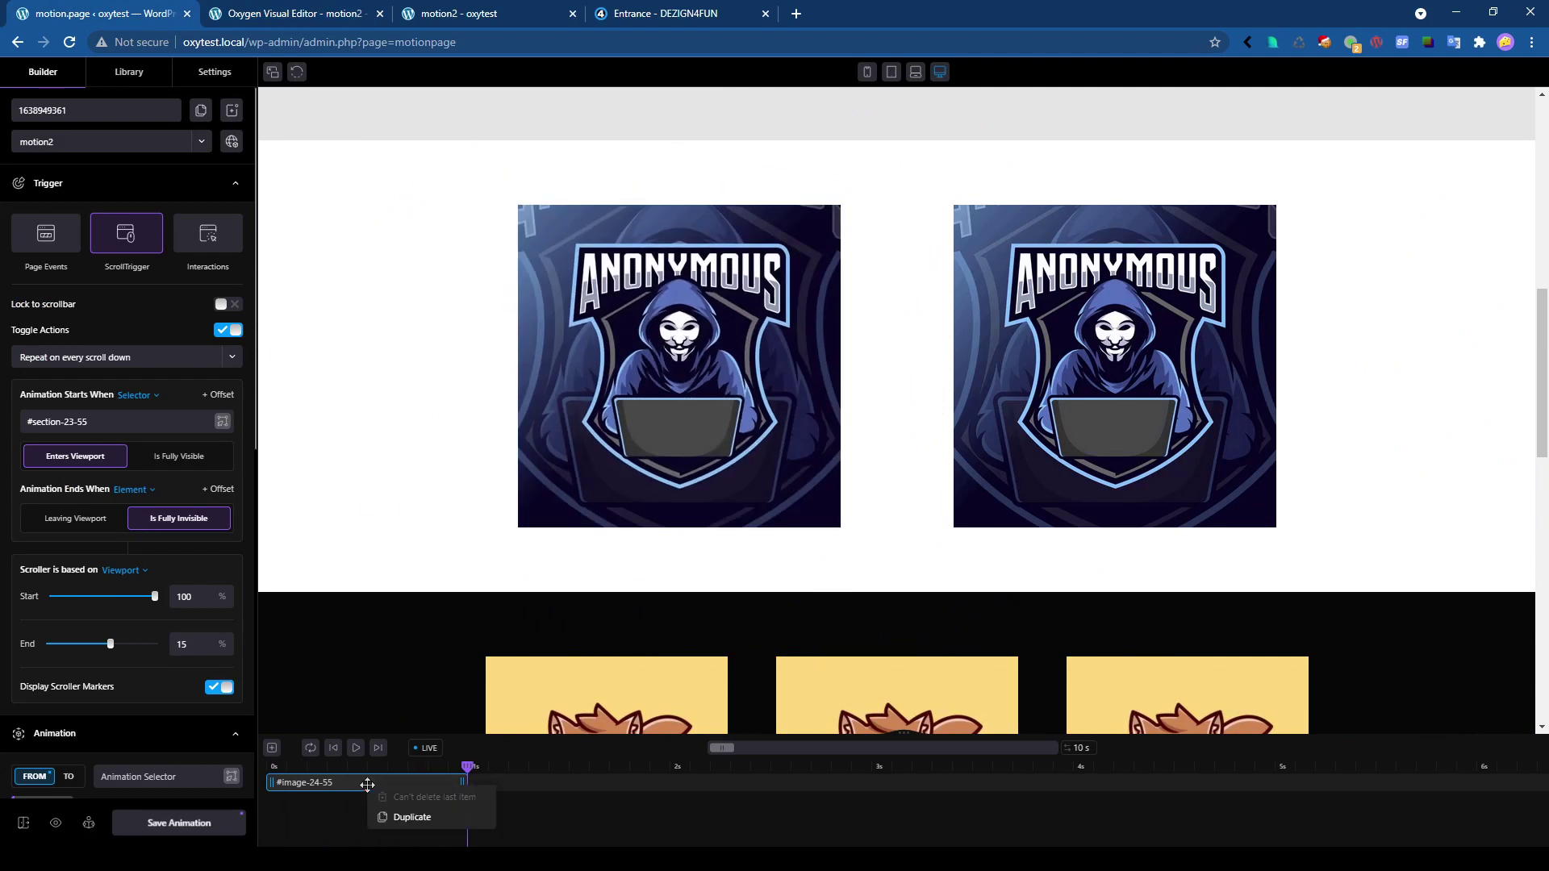
{"action": "left_click", "coordinate": [308, 815]}
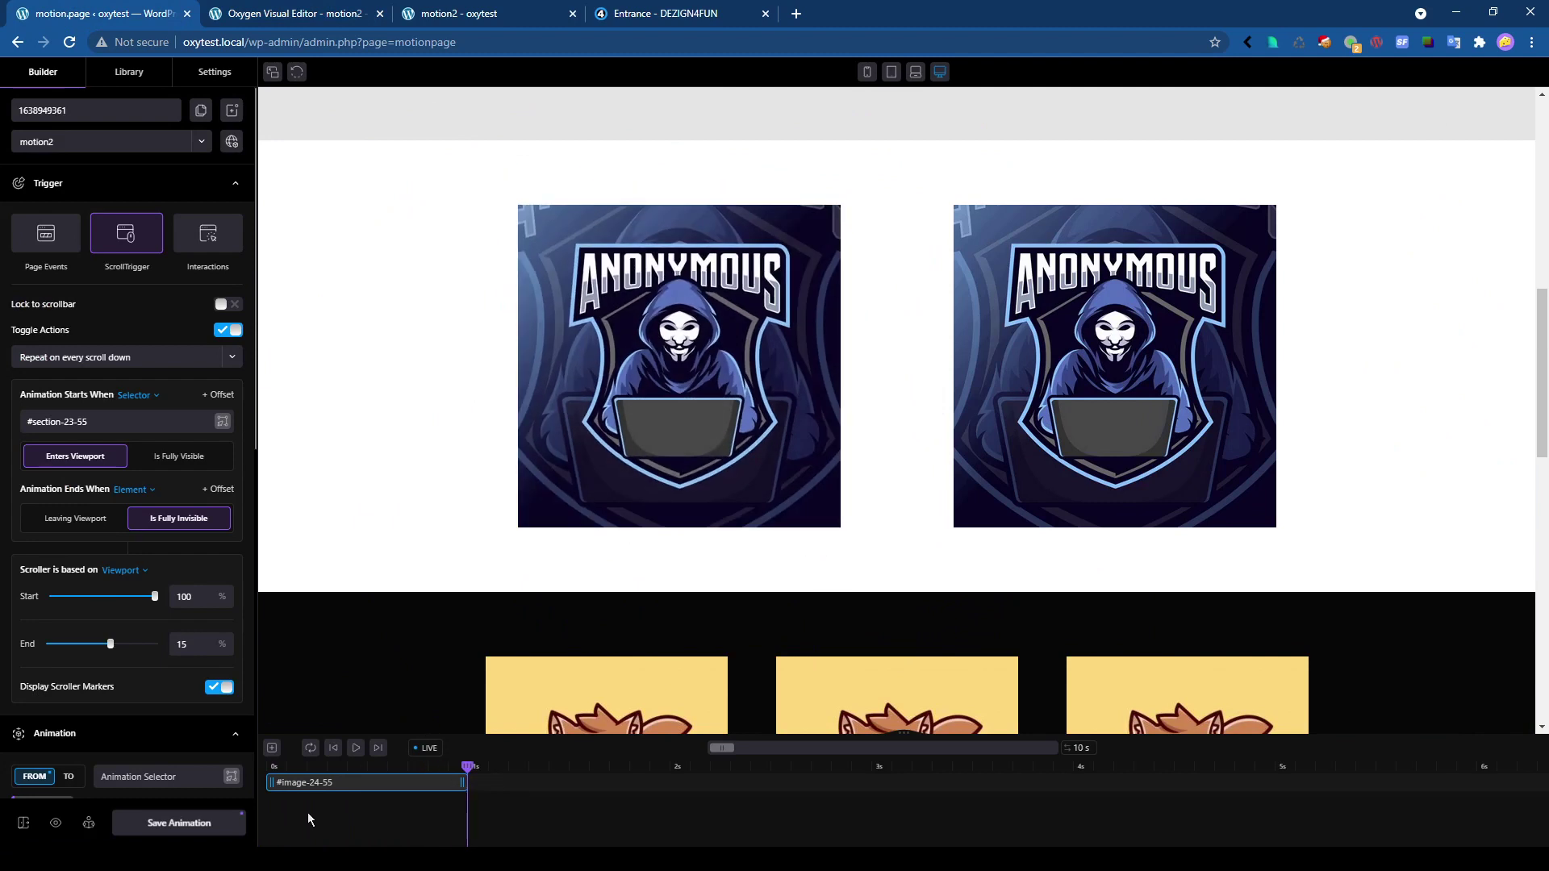
{"action": "left_click", "coordinate": [129, 74]}
{"action": "right_click", "coordinate": [74, 168]}
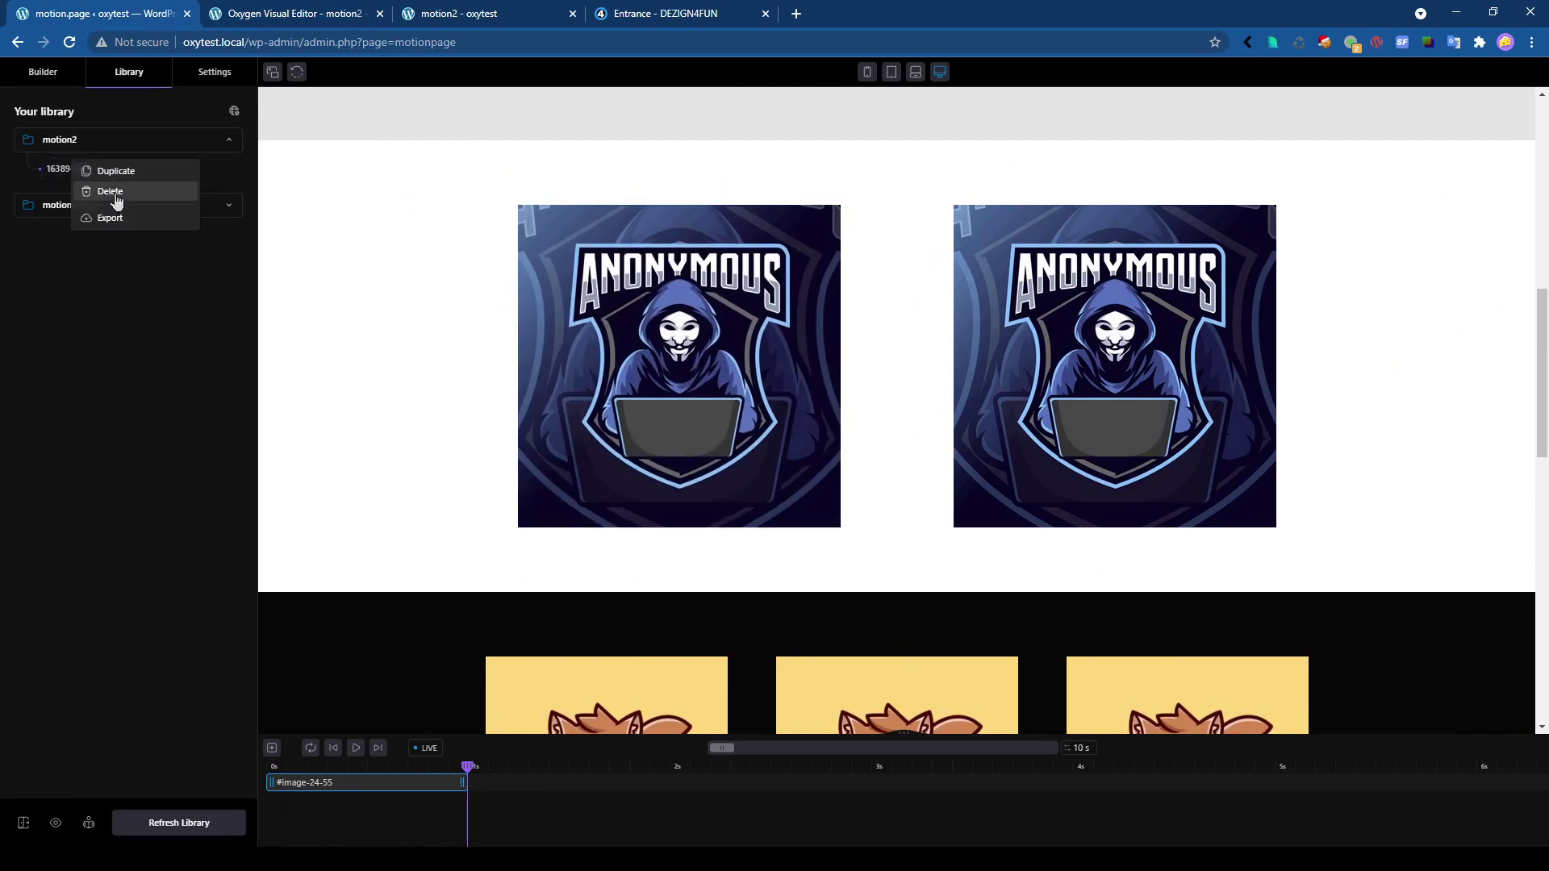
{"action": "left_click", "coordinate": [114, 195]}
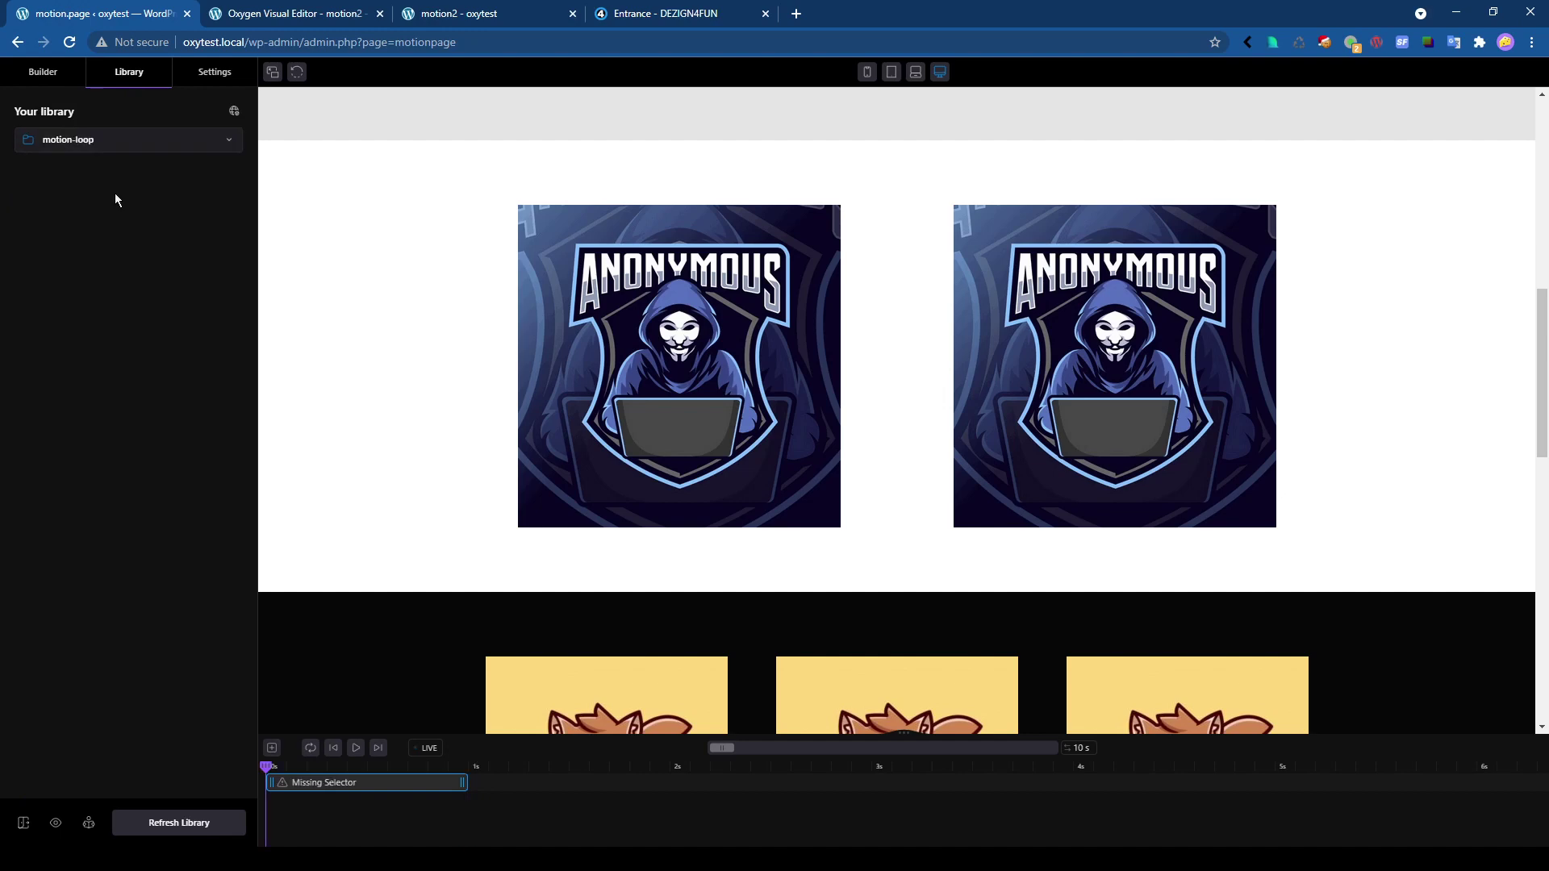
Start a new motion2 animation triggered by ScrollTrigger, with the squirrel images' class .pic as its animation selector.
{"action": "left_click", "coordinate": [38, 75]}
{"action": "scroll", "coordinate": [643, 536], "scroll_direction": "down", "scroll_amount": 5}
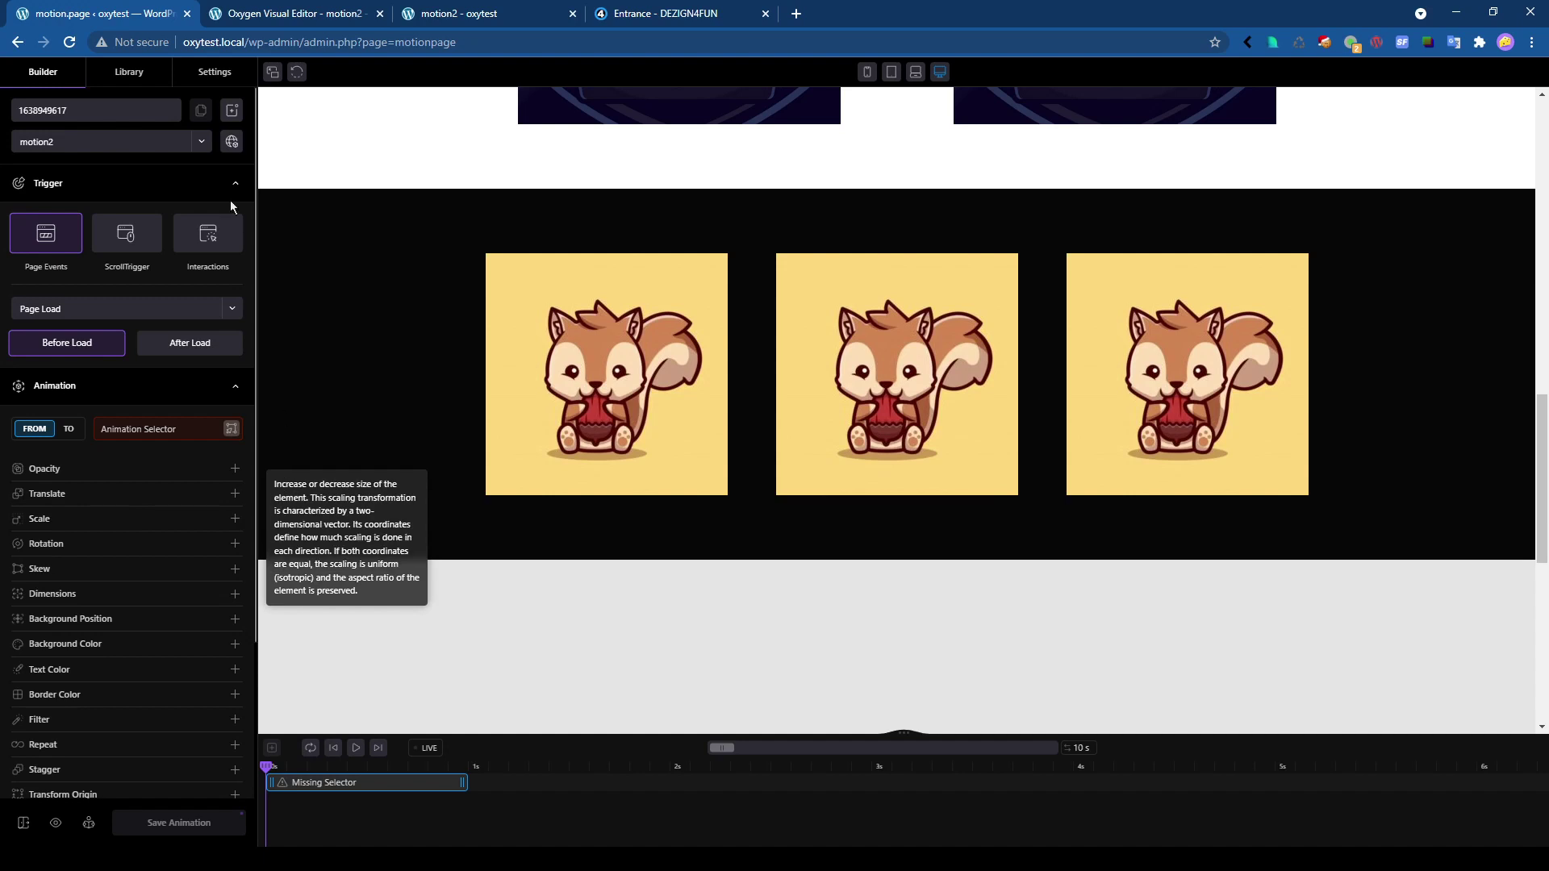
{"action": "left_click", "coordinate": [126, 232]}
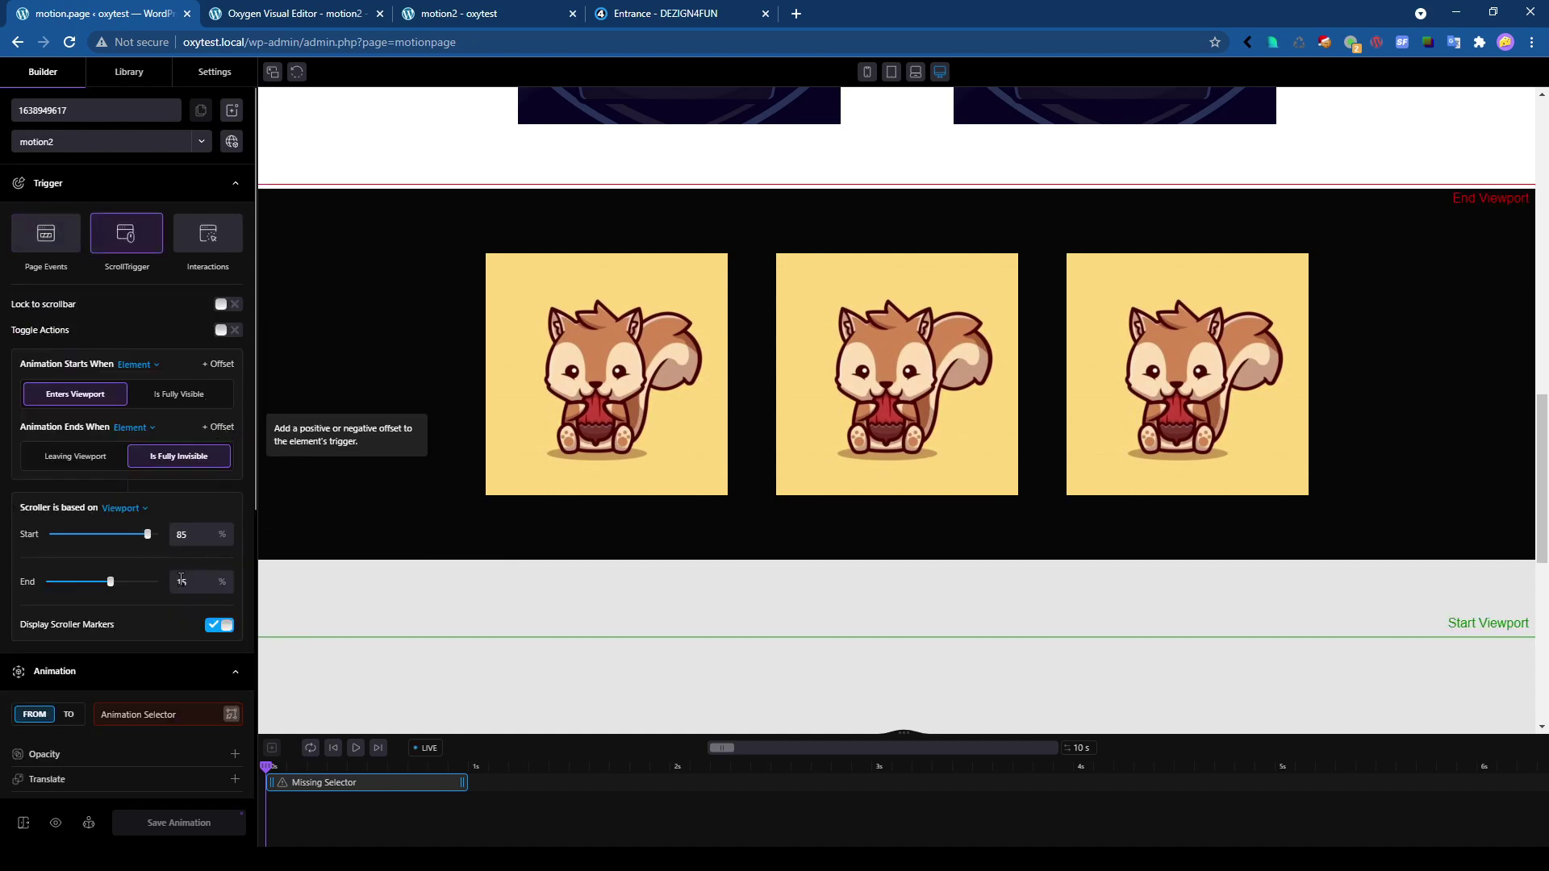
{"action": "left_click", "coordinate": [232, 714]}
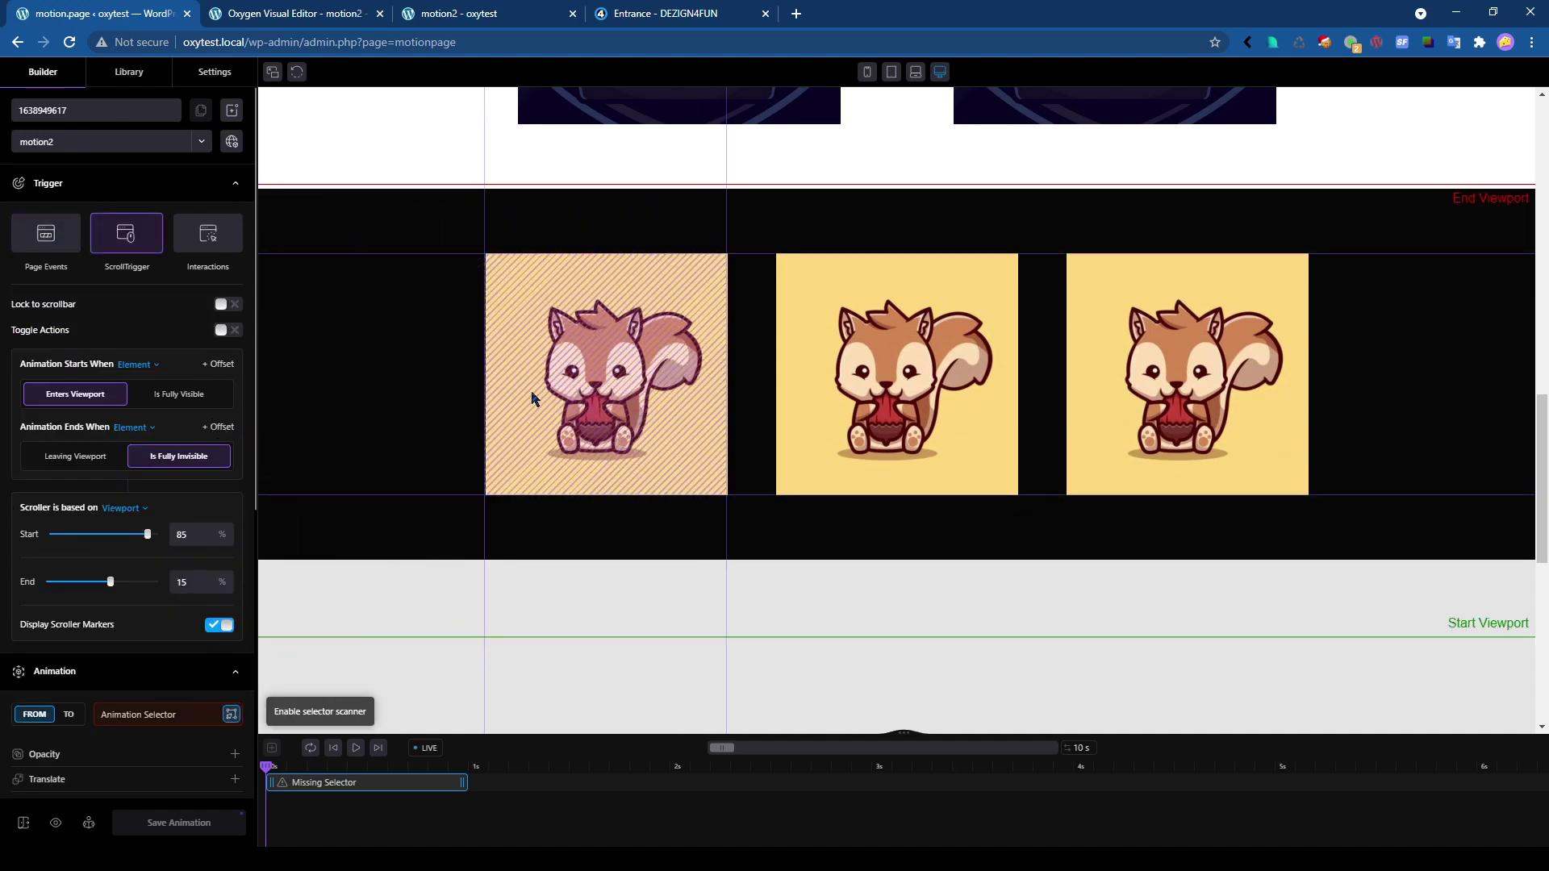
{"action": "left_click", "coordinate": [532, 398]}
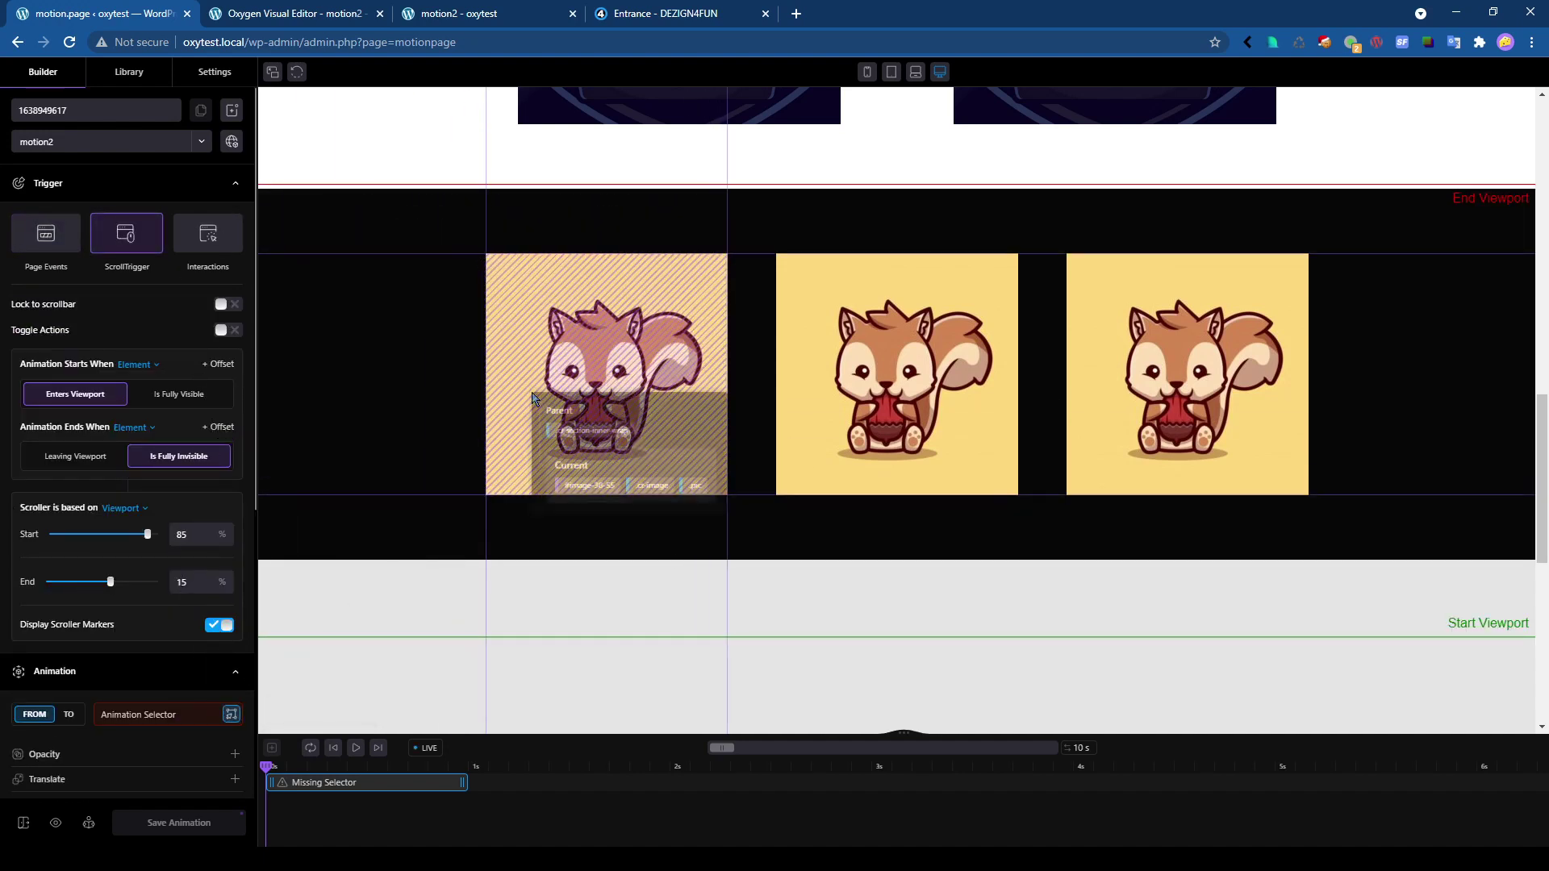
{"action": "left_click", "coordinate": [693, 490]}
Add a From translation of -200% on X to the .pic images and view the start of the timeline.
{"action": "scroll", "coordinate": [124, 699], "scroll_direction": "down", "scroll_amount": 3}
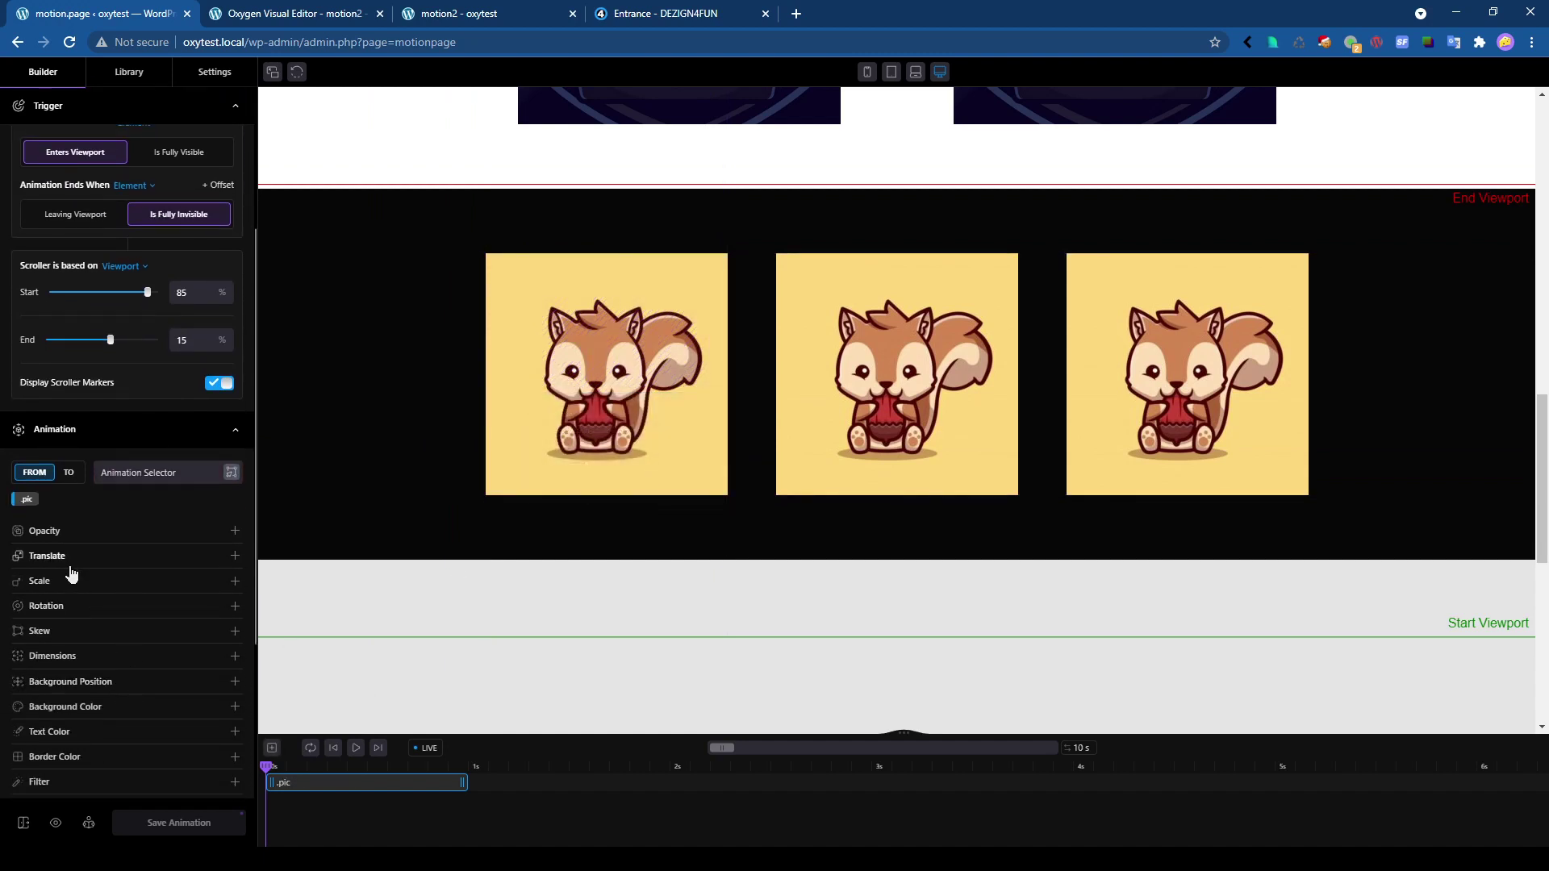
{"action": "left_click", "coordinate": [72, 563]}
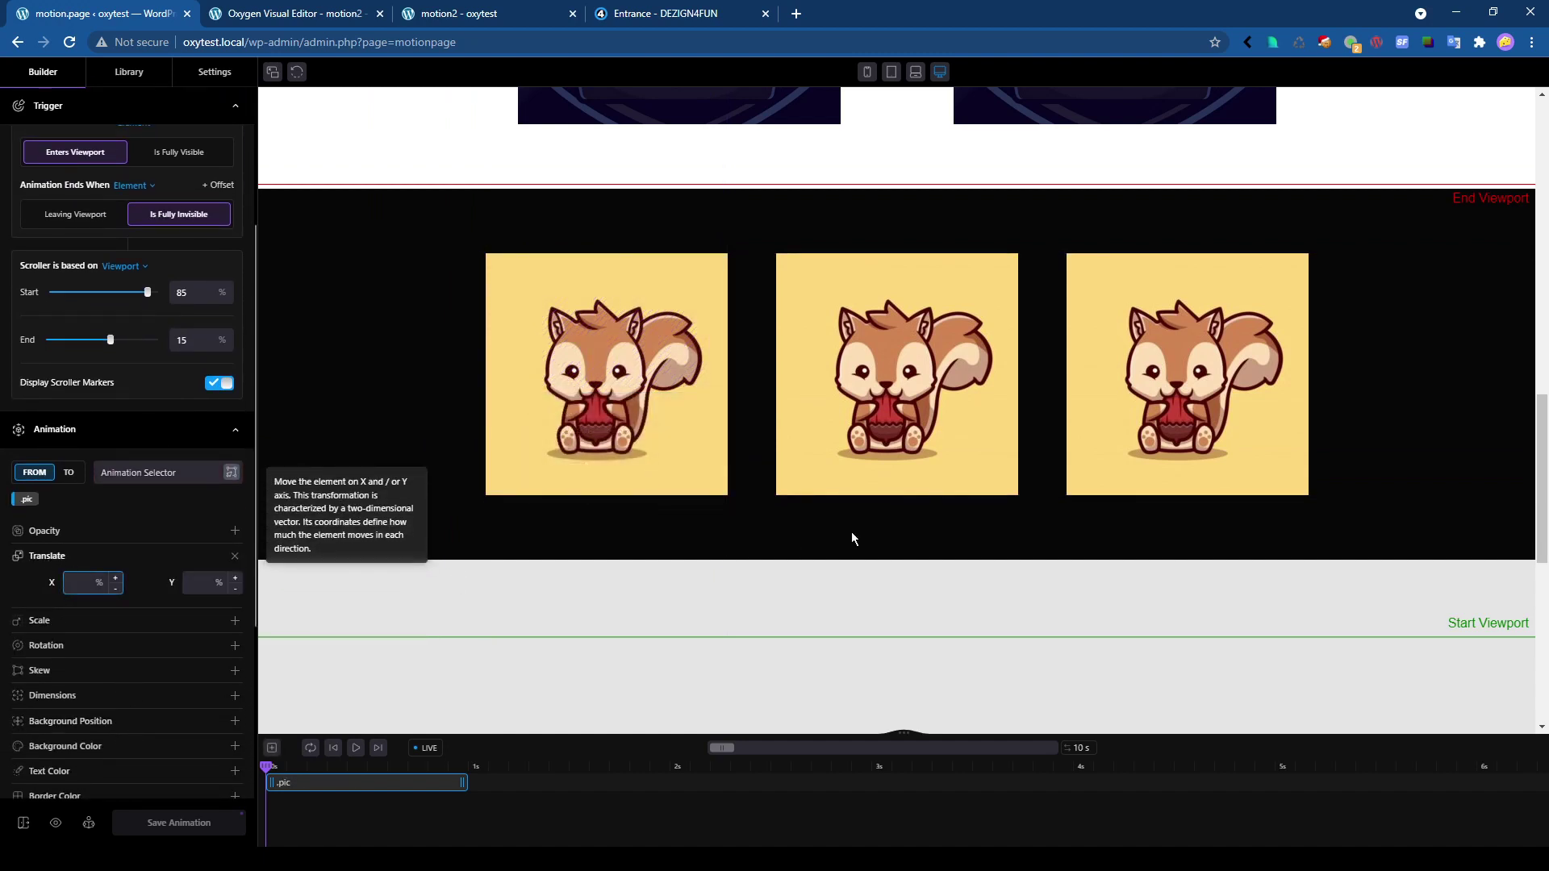
{"action": "type", "text": "-200"}
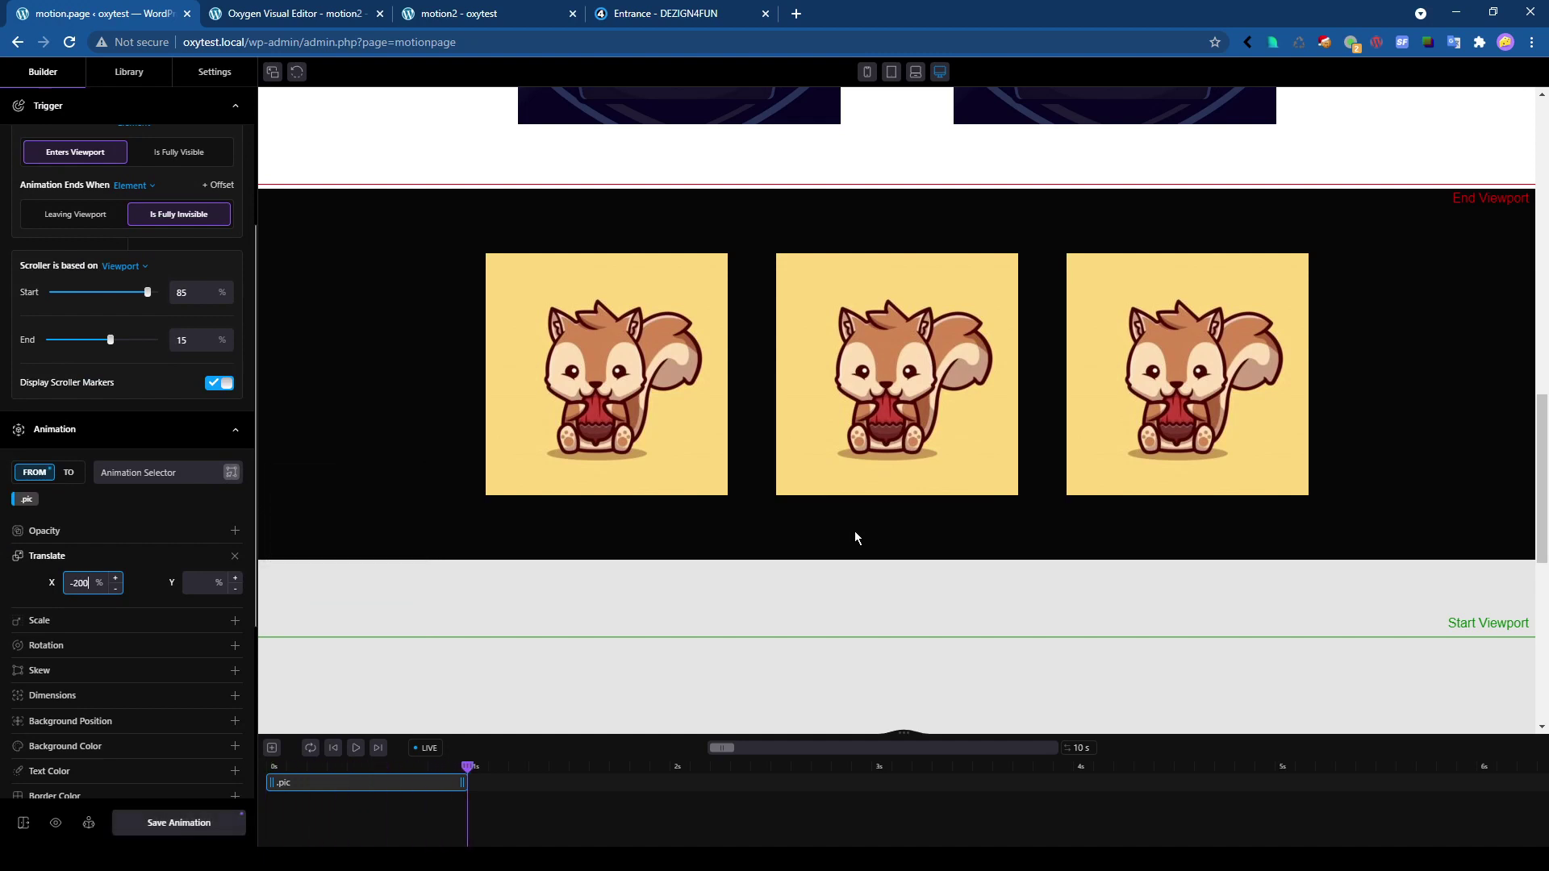
{"action": "left_click_drag", "start_coordinate": [468, 768], "coordinate": [259, 765]}
Add a stagger of 0.2 s for each .pic image and scrub the timeline to check it.
{"action": "scroll", "coordinate": [88, 478], "scroll_direction": "down", "scroll_amount": 4}
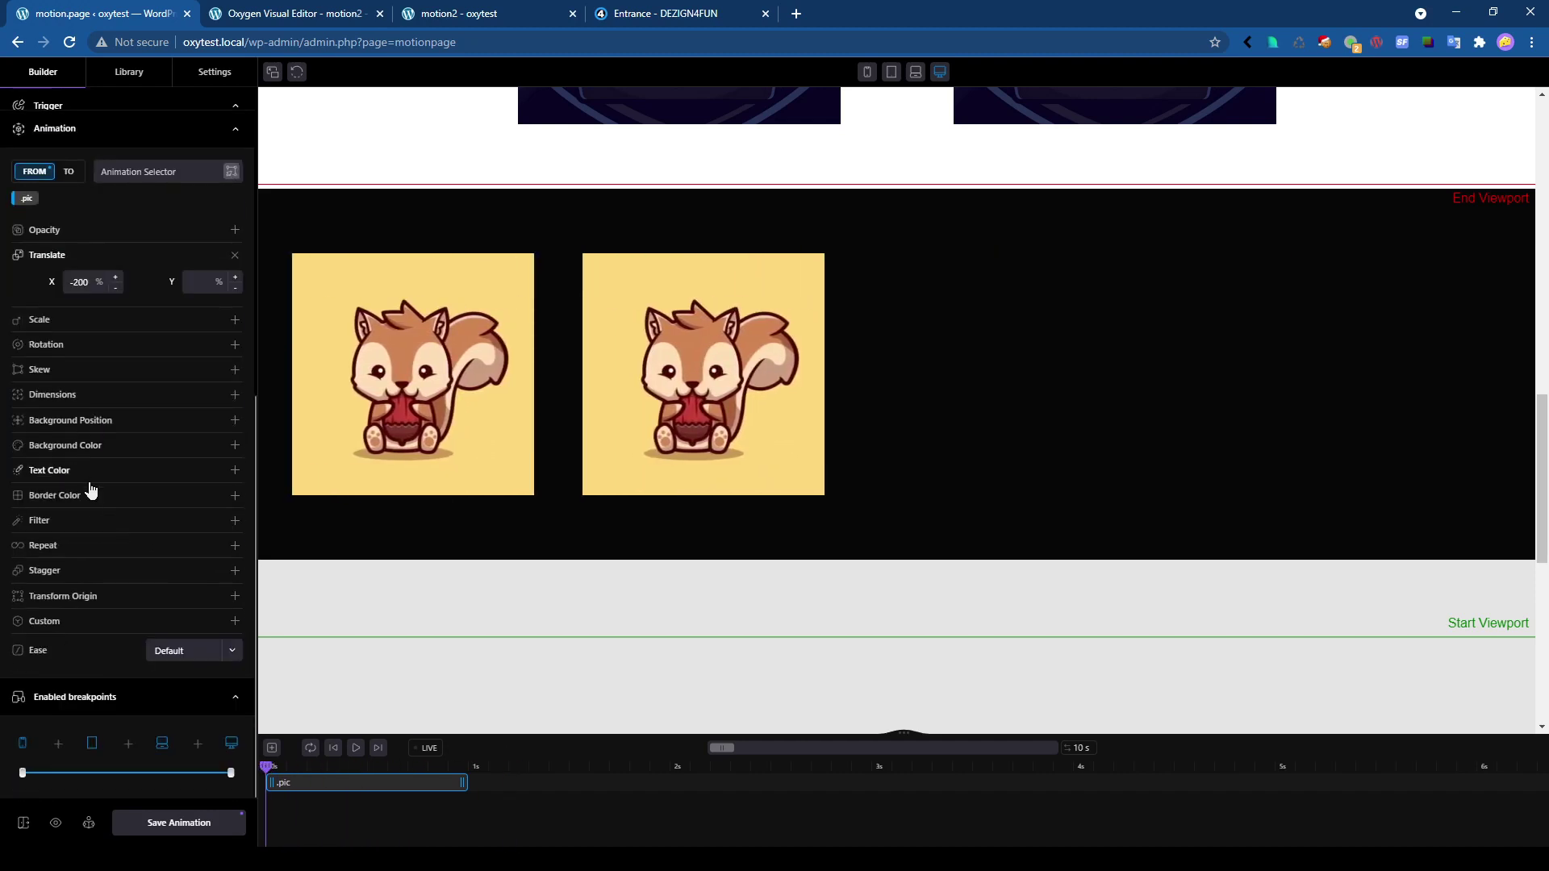
{"action": "left_click", "coordinate": [63, 579]}
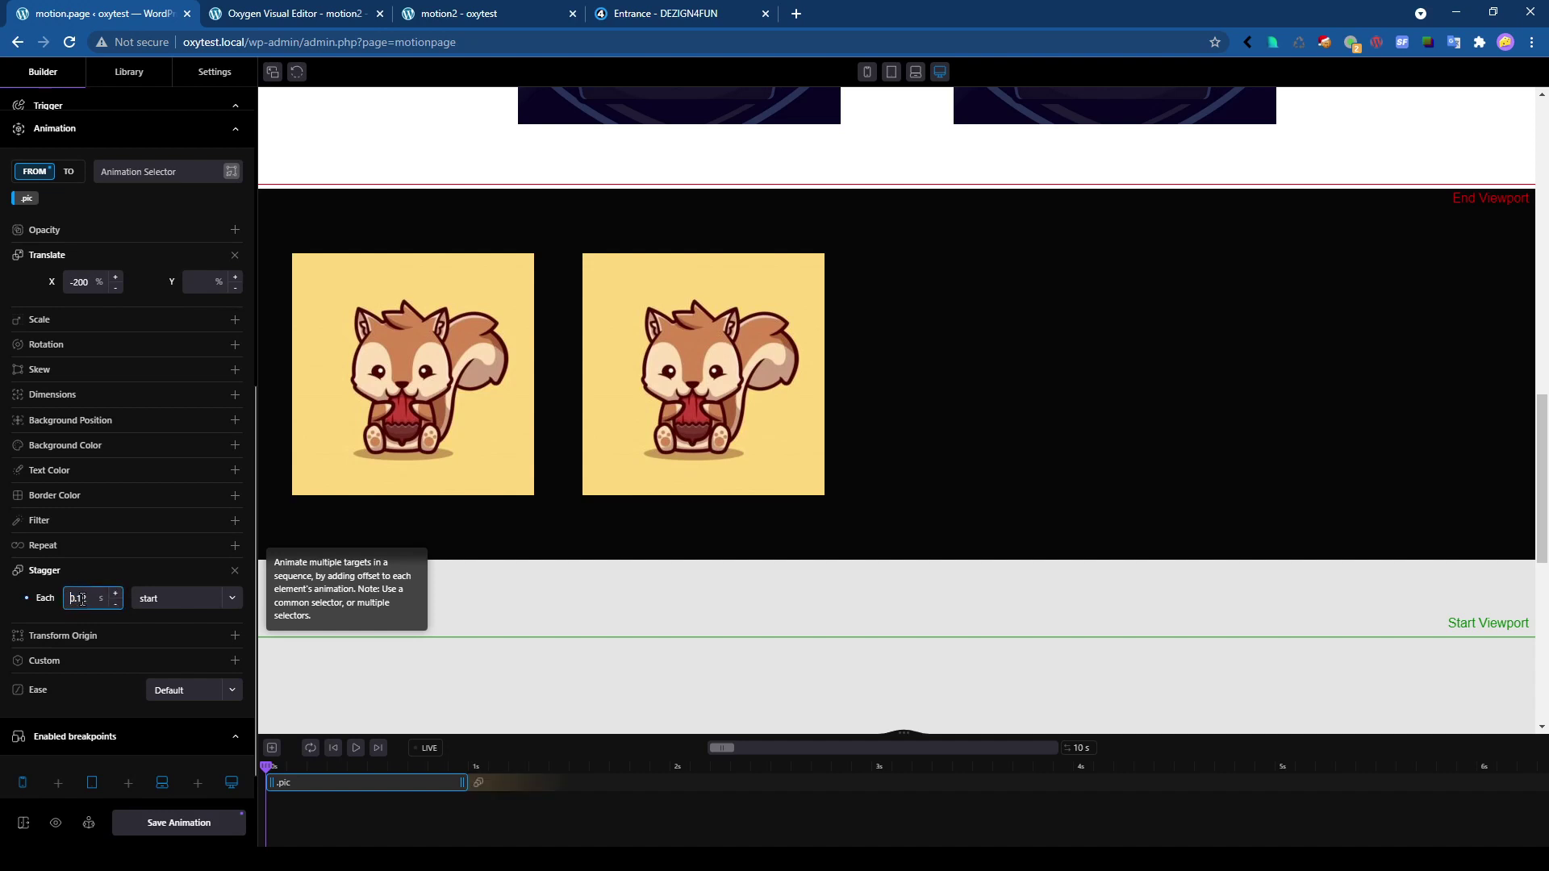
{"action": "key", "text": "BackSpace"}
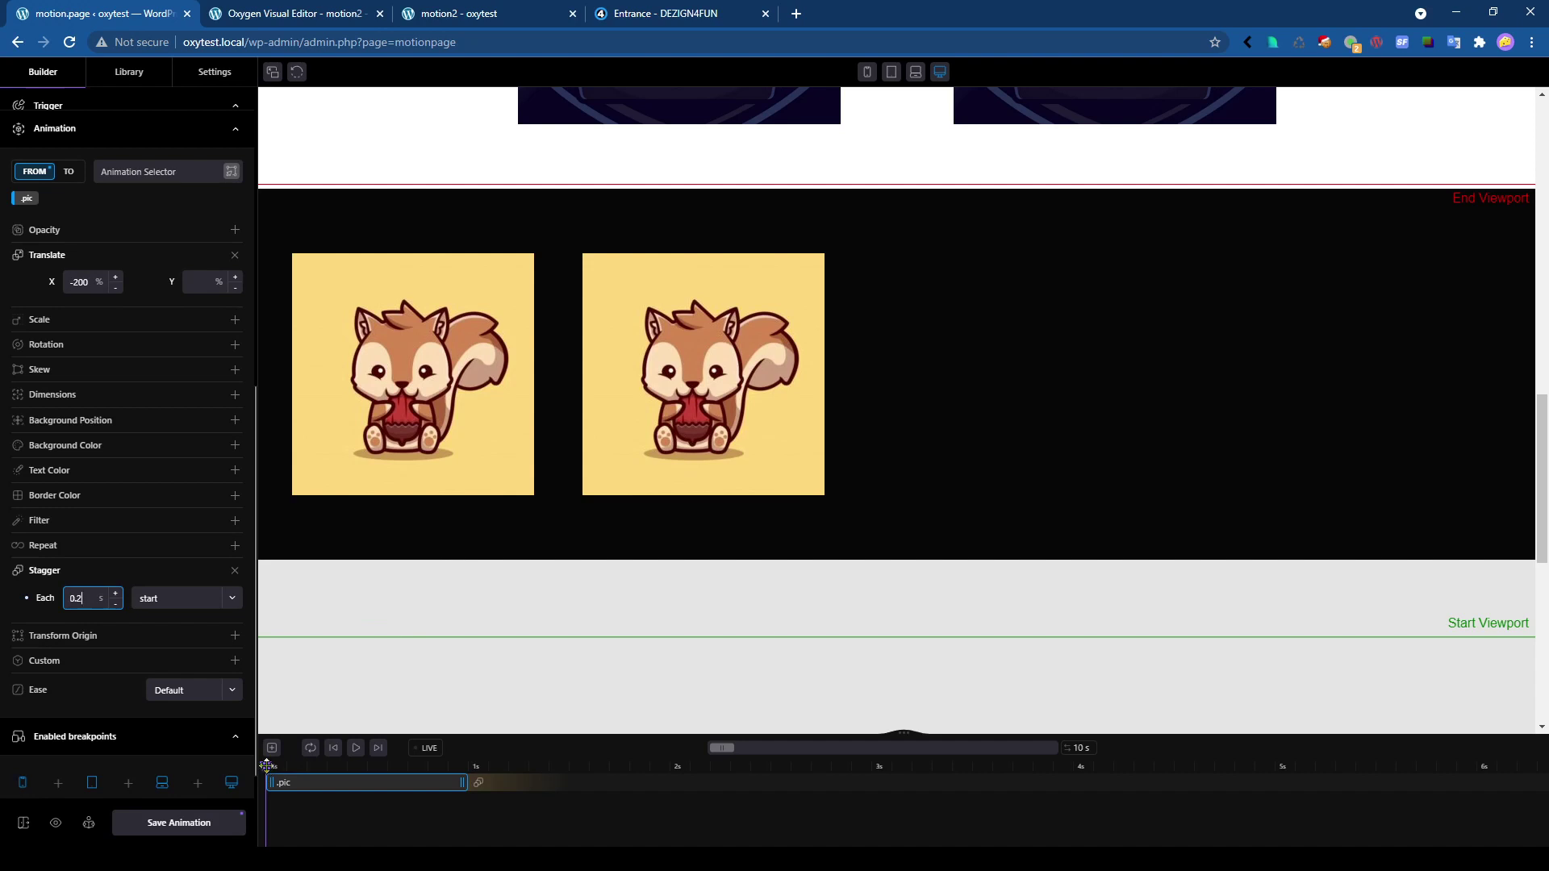
{"action": "mouse_move", "coordinate": [266, 765]}
{"action": "left_mouse_down"}
{"action": "mouse_move", "coordinate": [470, 766]}
{"action": "mouse_move", "coordinate": [266, 765]}
{"action": "left_mouse_up"}
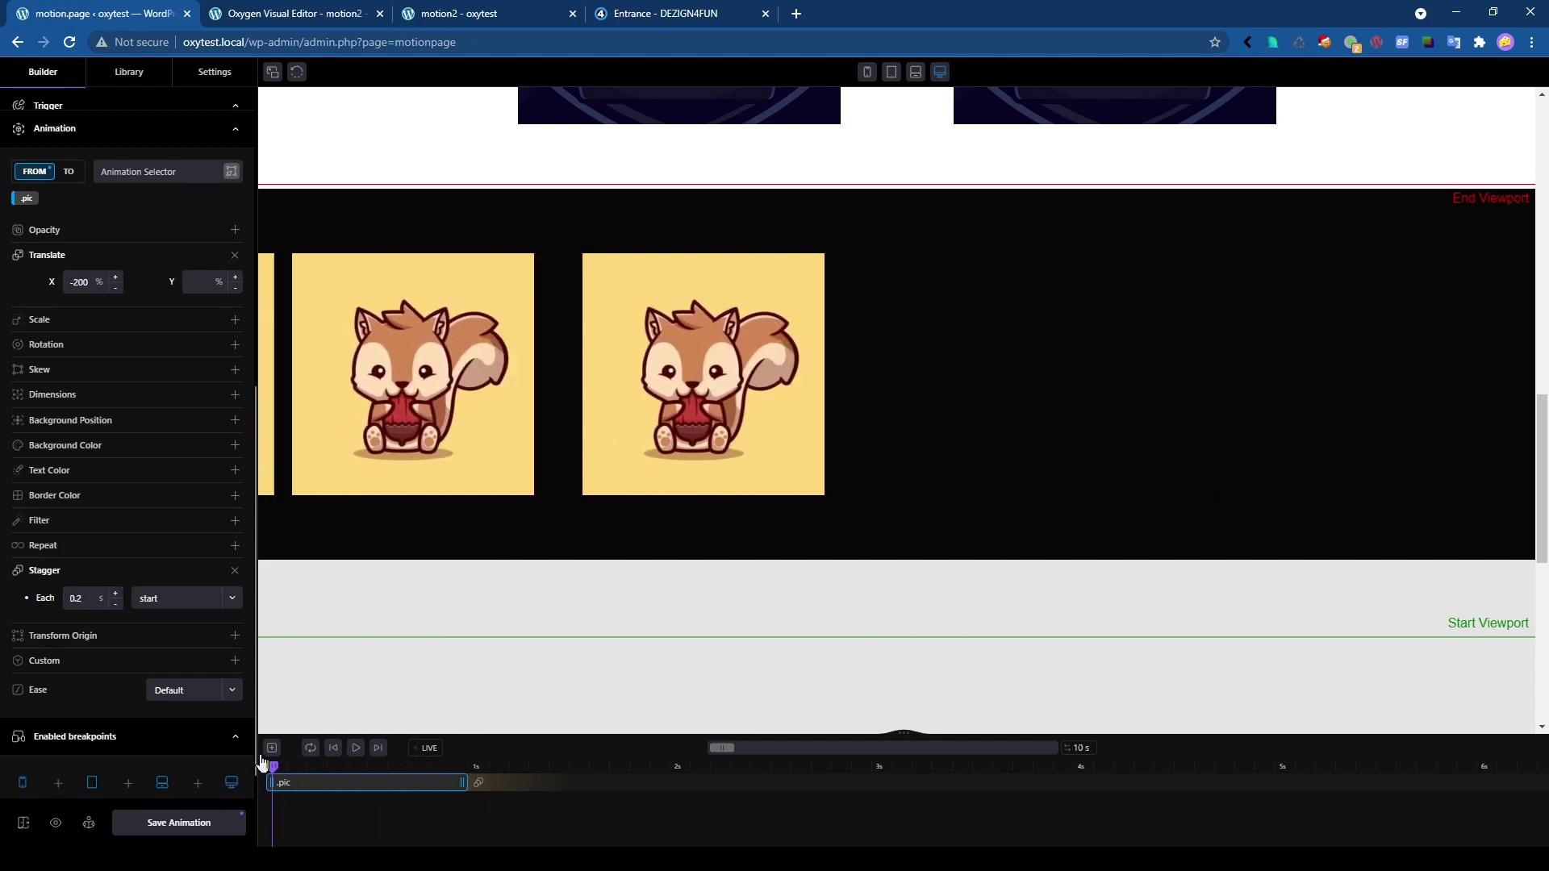
Set the starting opacity of the .pic images to 0 and play the animation.
{"action": "scroll", "coordinate": [86, 474], "scroll_direction": "up", "scroll_amount": 3}
{"action": "scroll", "coordinate": [87, 473], "scroll_direction": "up", "scroll_amount": 1}
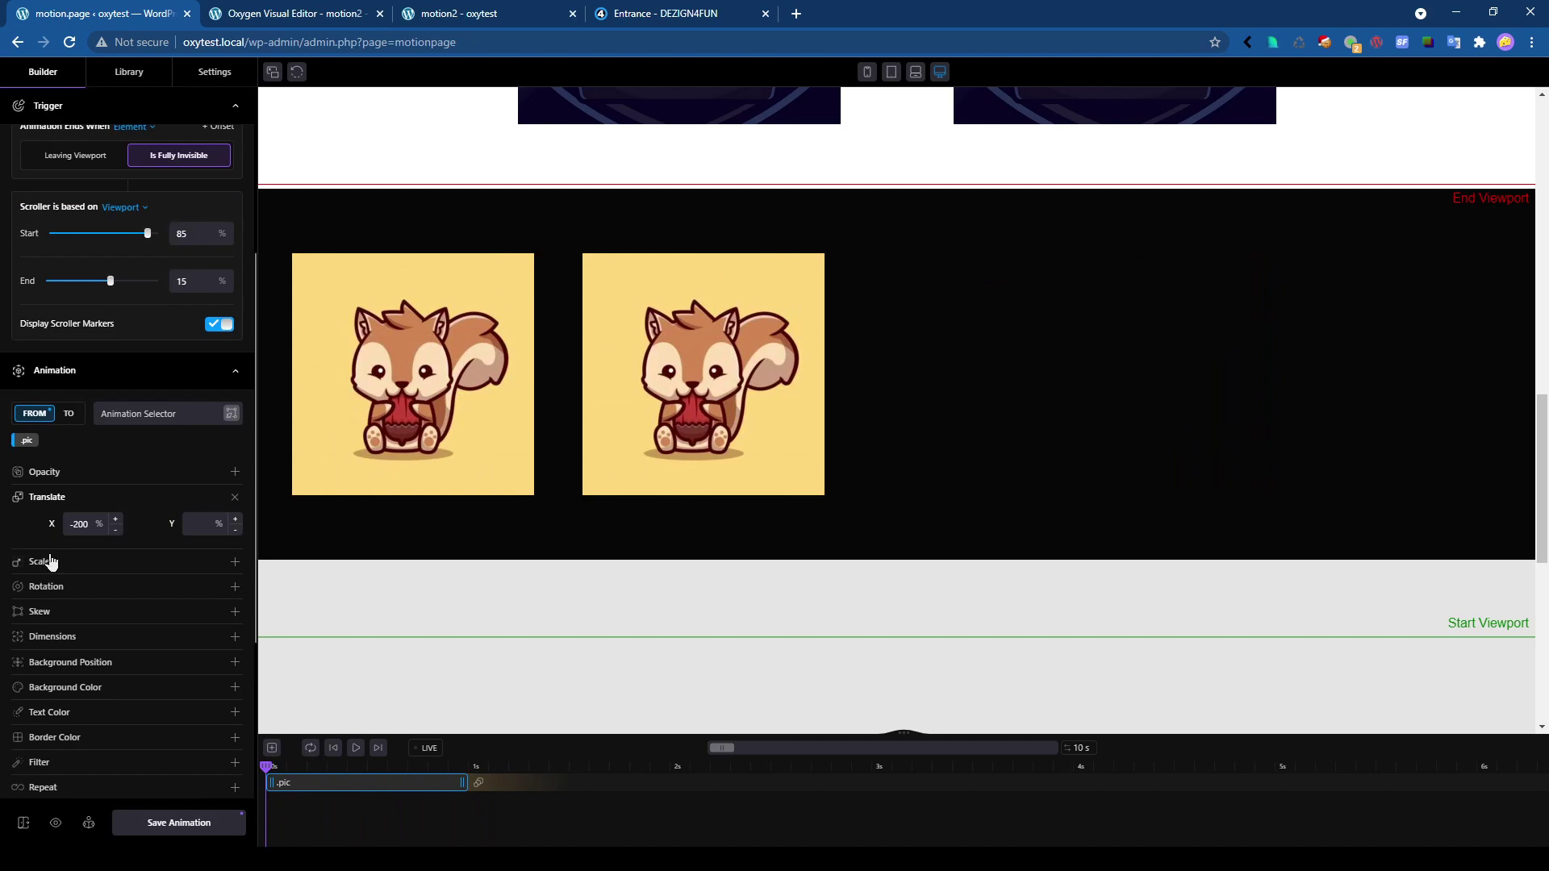
{"action": "left_click", "coordinate": [55, 477]}
{"action": "type", "text": "0"}
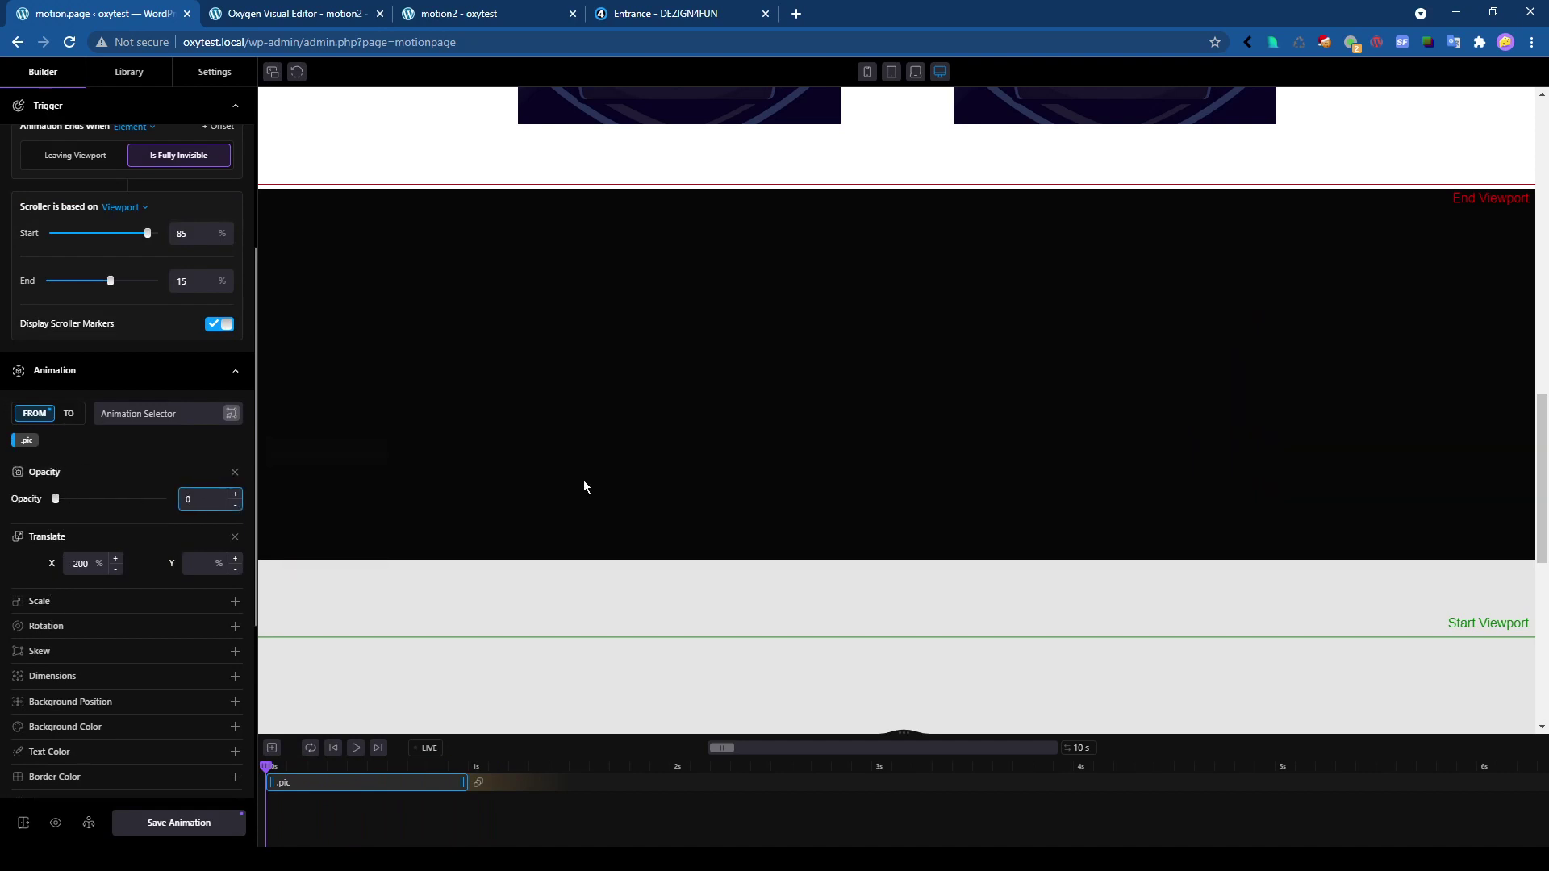
{"action": "left_click", "coordinate": [356, 747]}
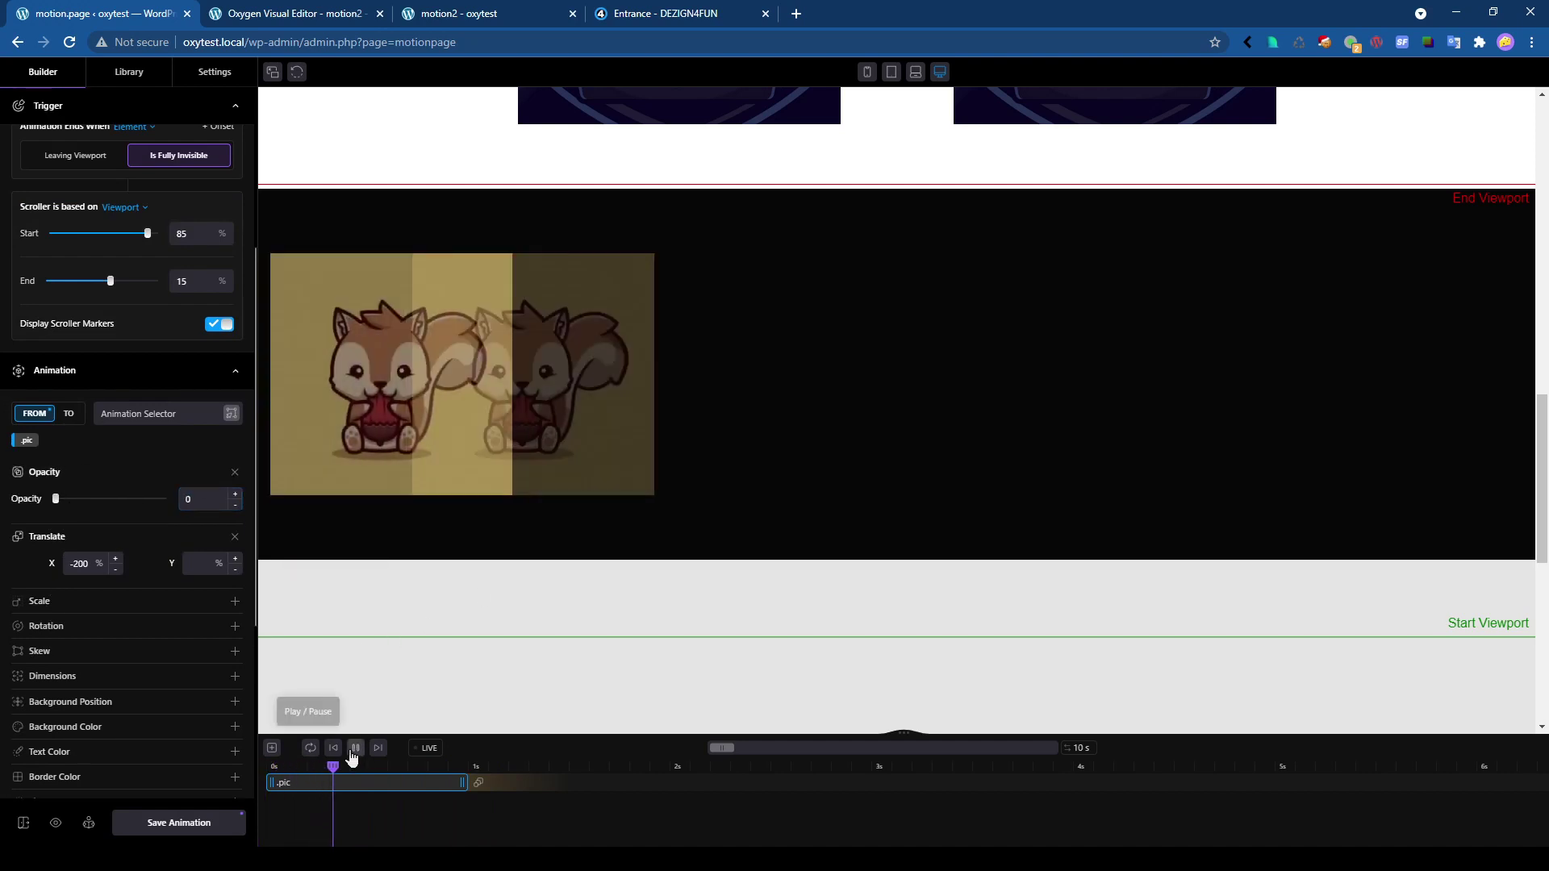
Make the stagger begin from the end and scrub the timeline to preview the order.
{"action": "scroll", "coordinate": [17, 691], "scroll_direction": "down", "scroll_amount": 1}
{"action": "scroll", "coordinate": [116, 662], "scroll_direction": "down", "scroll_amount": 4}
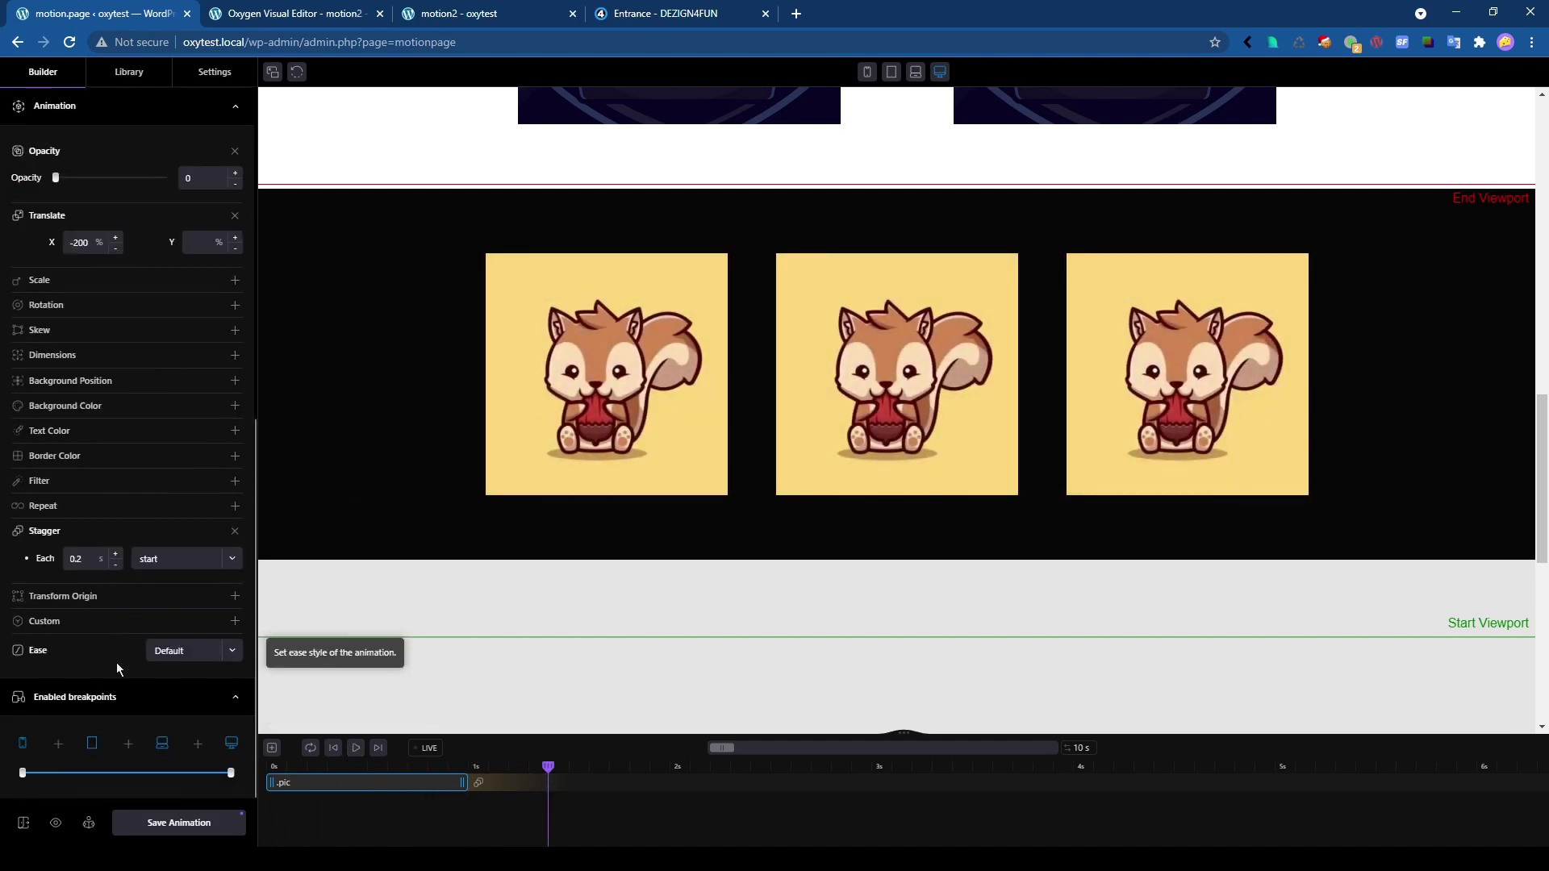
{"action": "left_click", "coordinate": [172, 558]}
{"action": "left_click", "coordinate": [185, 528]}
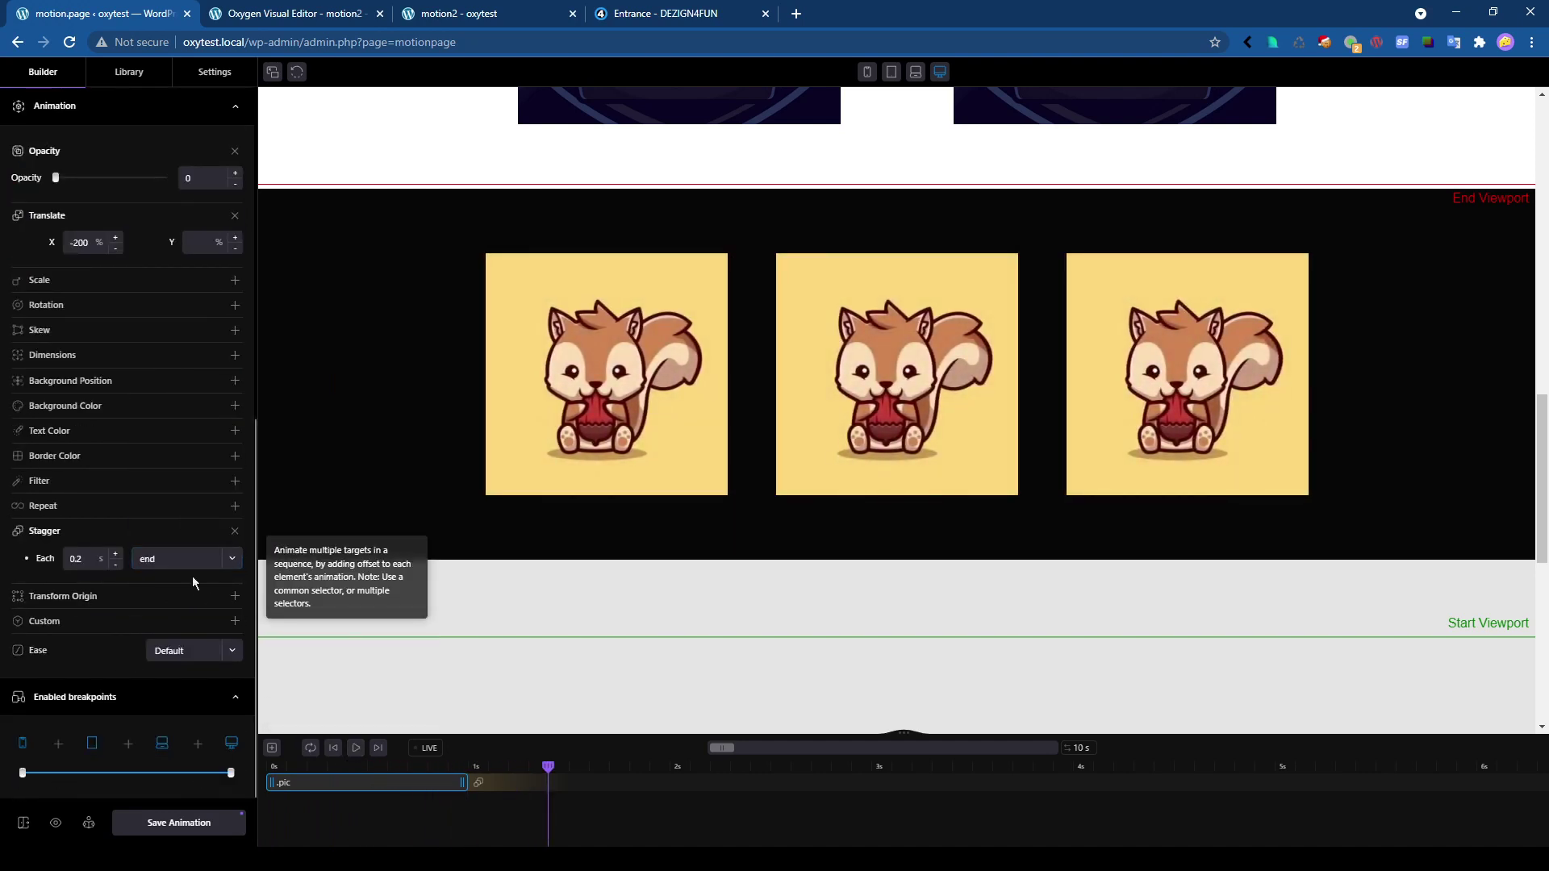
{"action": "left_click_drag", "start_coordinate": [549, 766], "coordinate": [265, 764]}
Add a starting scale of 1.5 to the .pic images and play the animation.
{"action": "scroll", "coordinate": [235, 603], "scroll_direction": "up", "scroll_amount": 2}
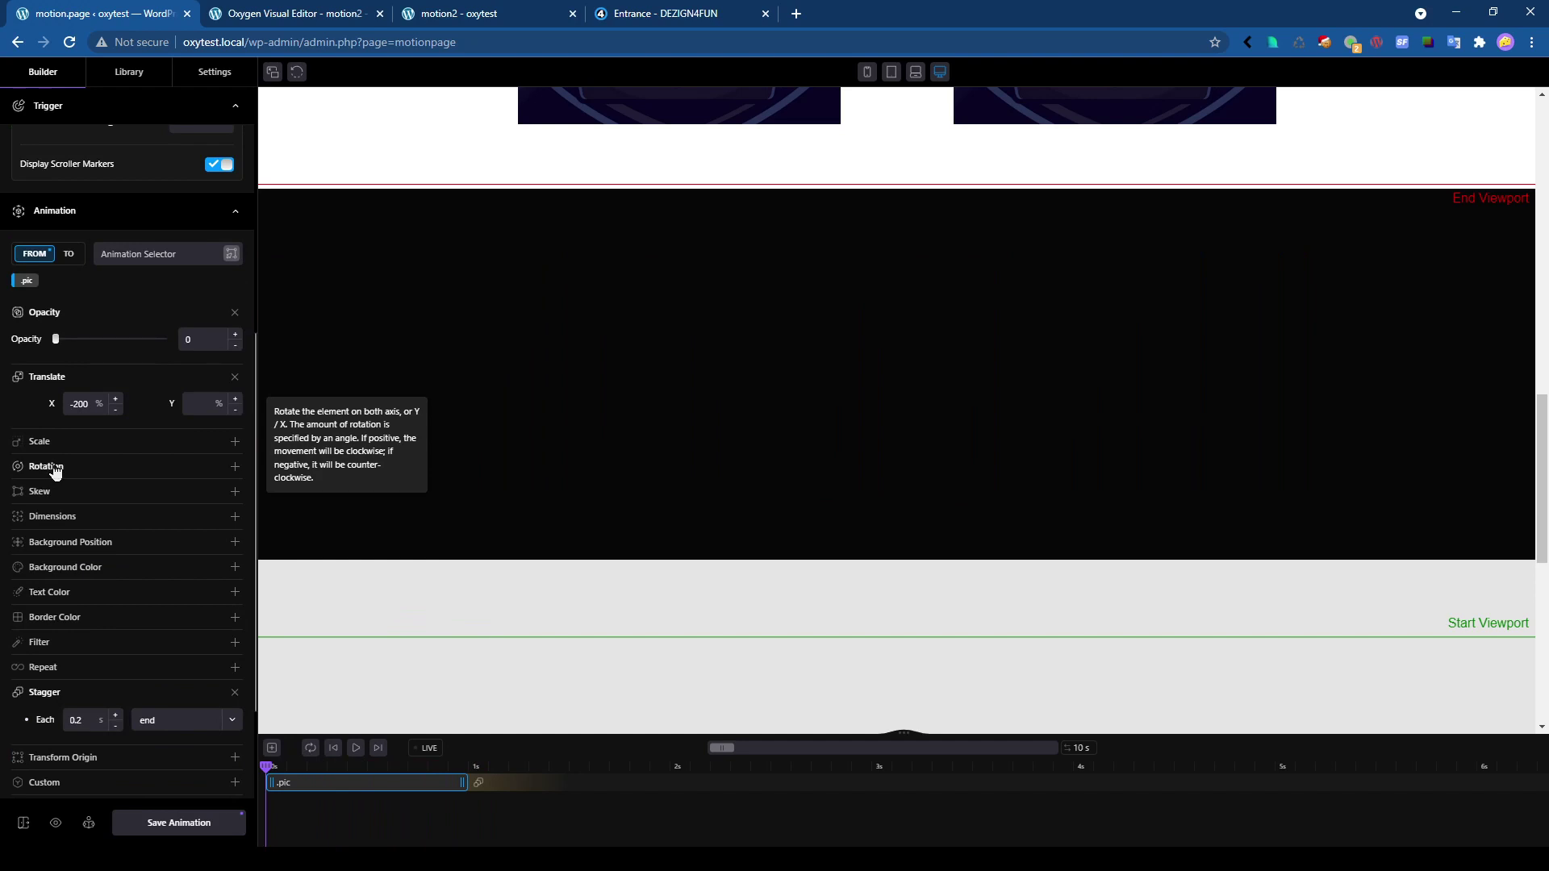
{"action": "left_click", "coordinate": [85, 442]}
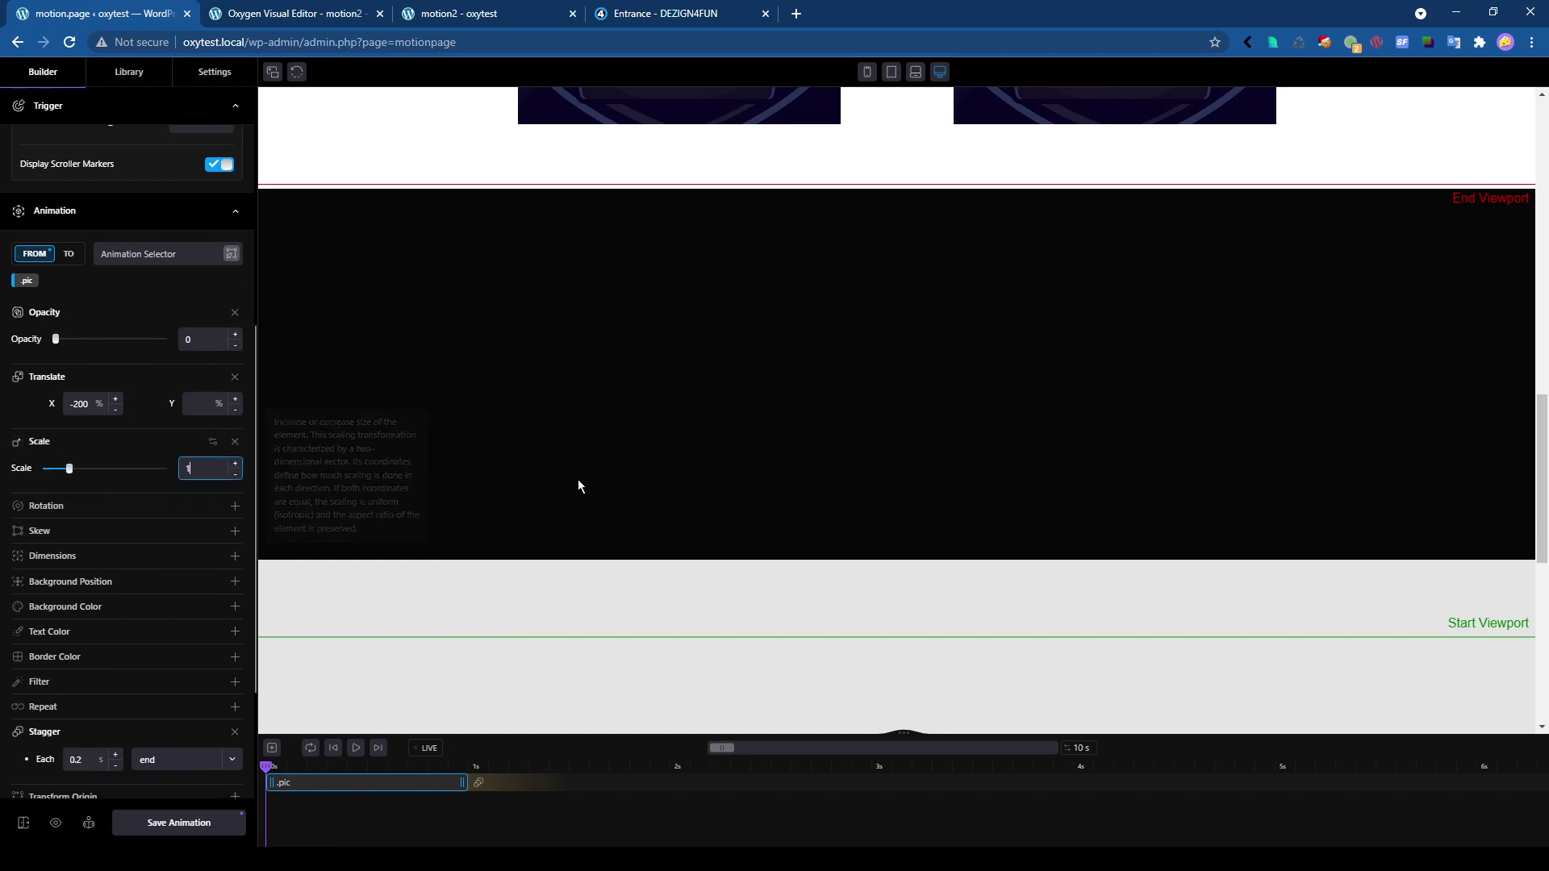
{"action": "type", "text": ".5"}
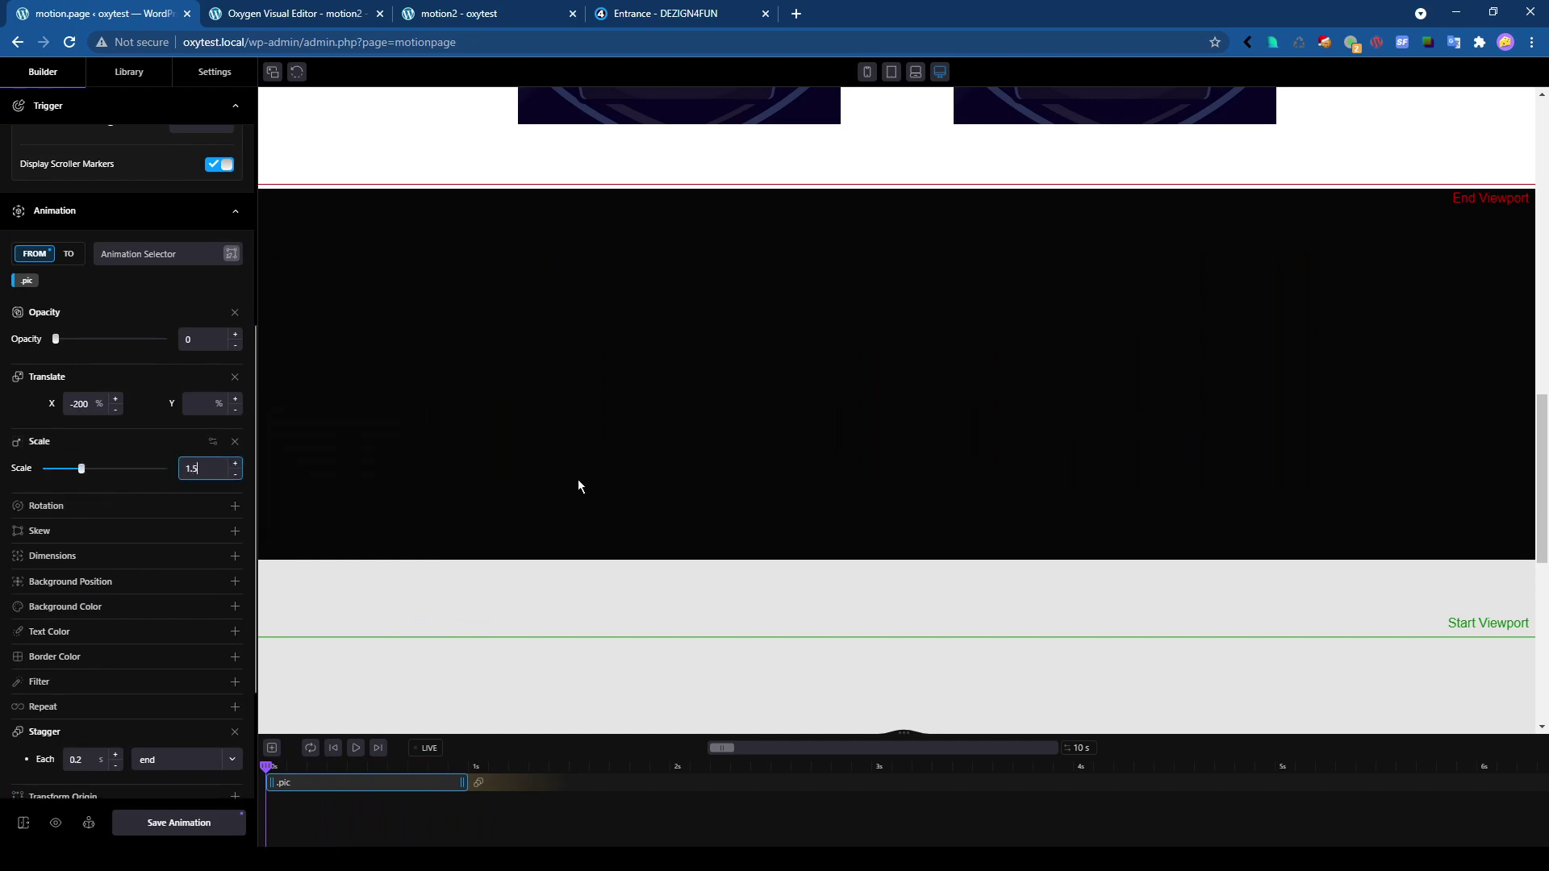
{"action": "left_click", "coordinate": [355, 749]}
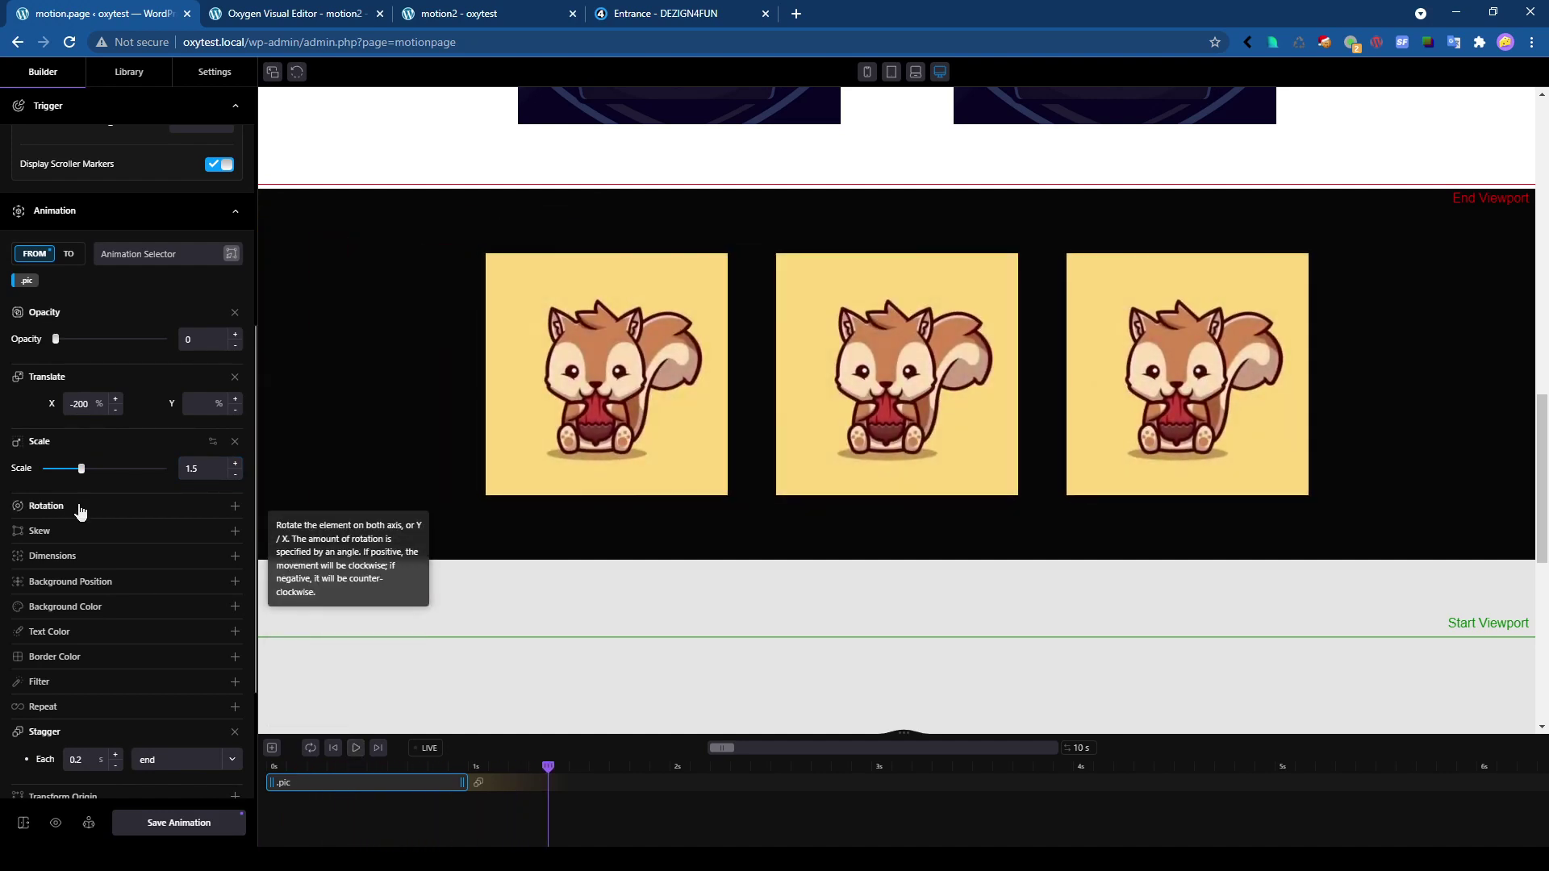
Add a per-axis starting rotation of 45° on X and 180° on Y, and scrub the timeline to preview it.
{"action": "left_click", "coordinate": [57, 509]}
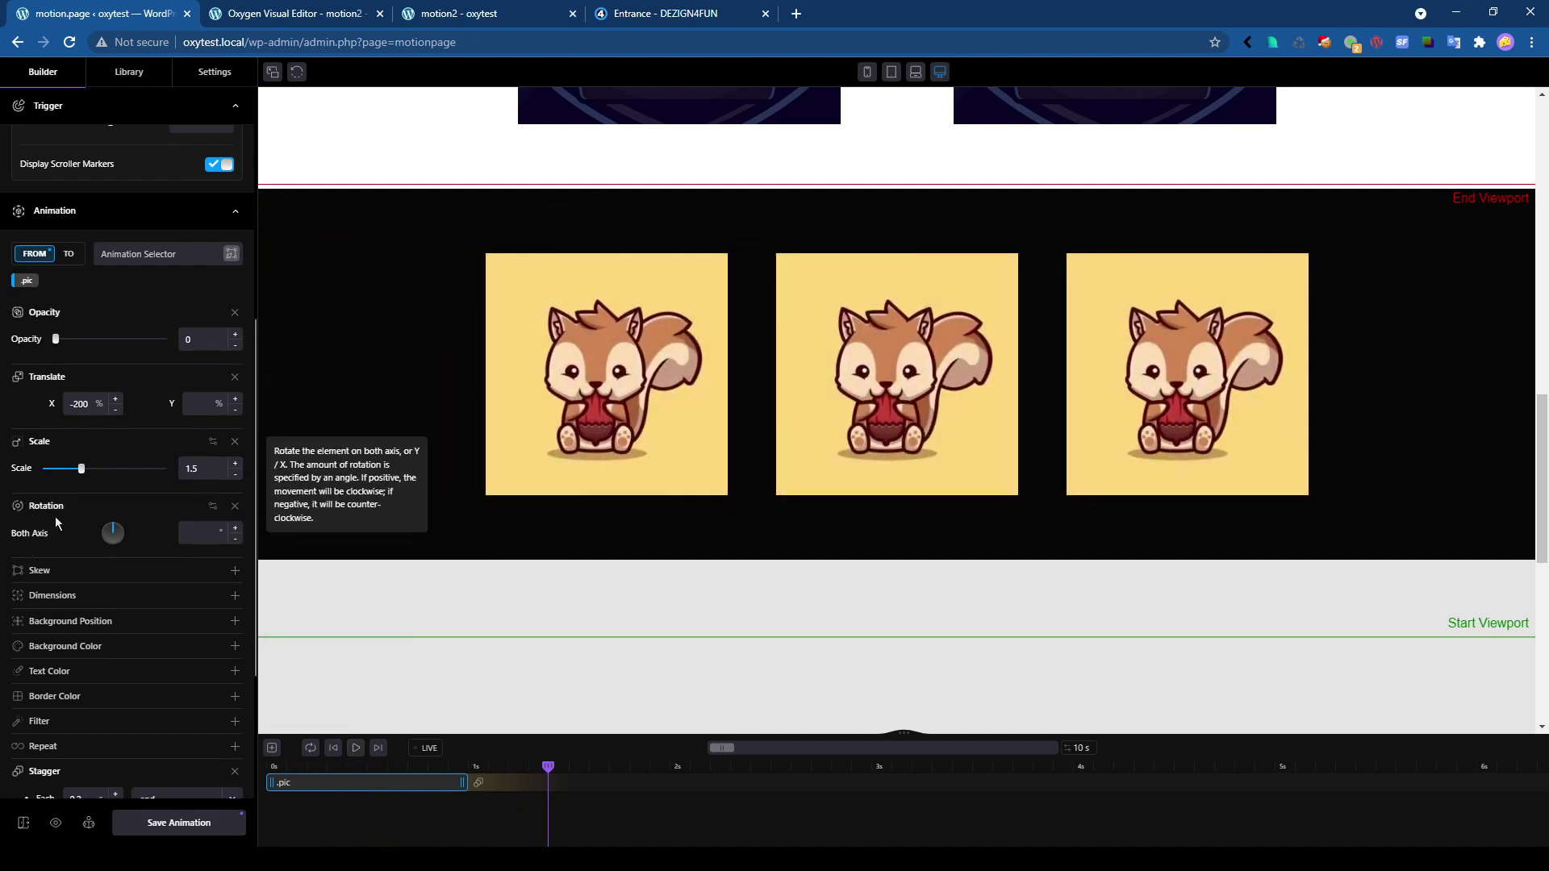
{"action": "left_click", "coordinate": [213, 506]}
{"action": "type", "text": "45"}
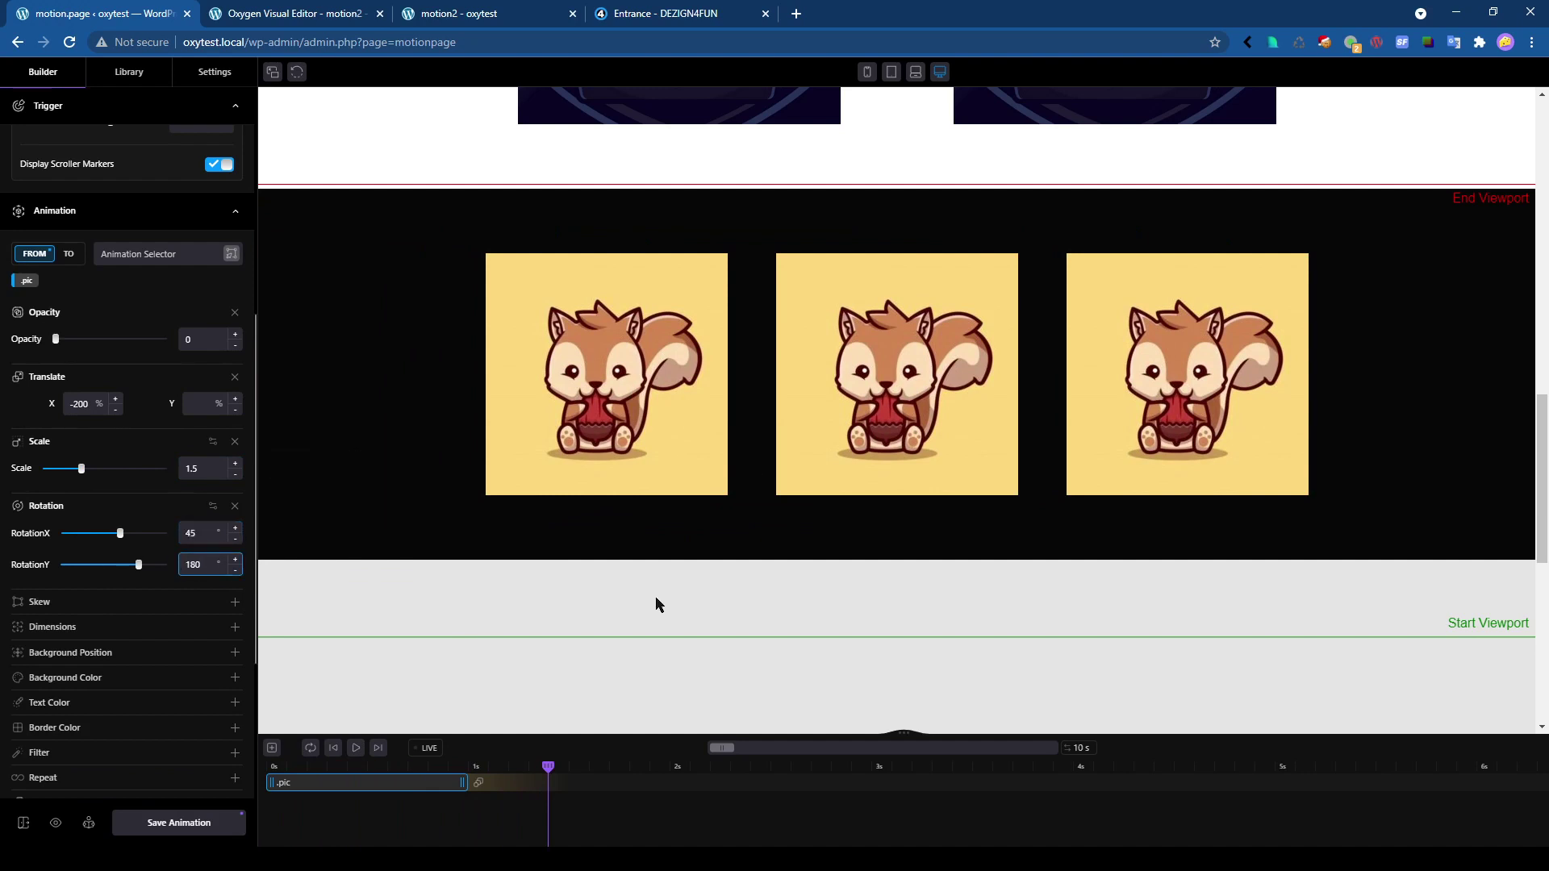
{"action": "left_click_drag", "start_coordinate": [548, 762], "coordinate": [515, 763]}
Make the animation start based on a selector, picking the black section's ID #section-37-55 as the trigger.
{"action": "scroll", "coordinate": [151, 319], "scroll_direction": "up", "scroll_amount": 6}
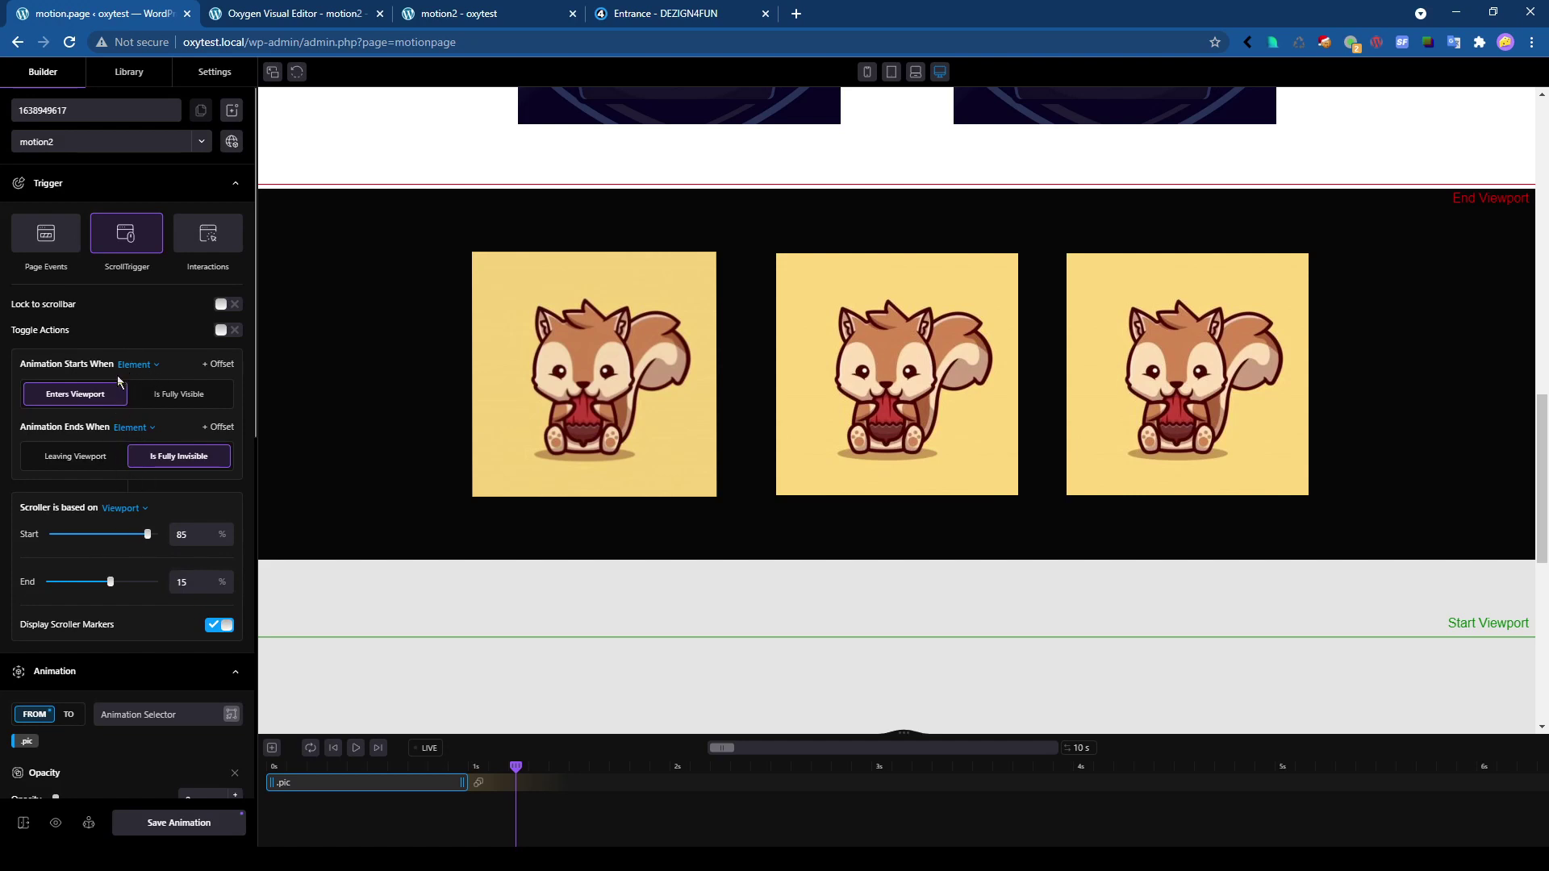
{"action": "left_click", "coordinate": [155, 372]}
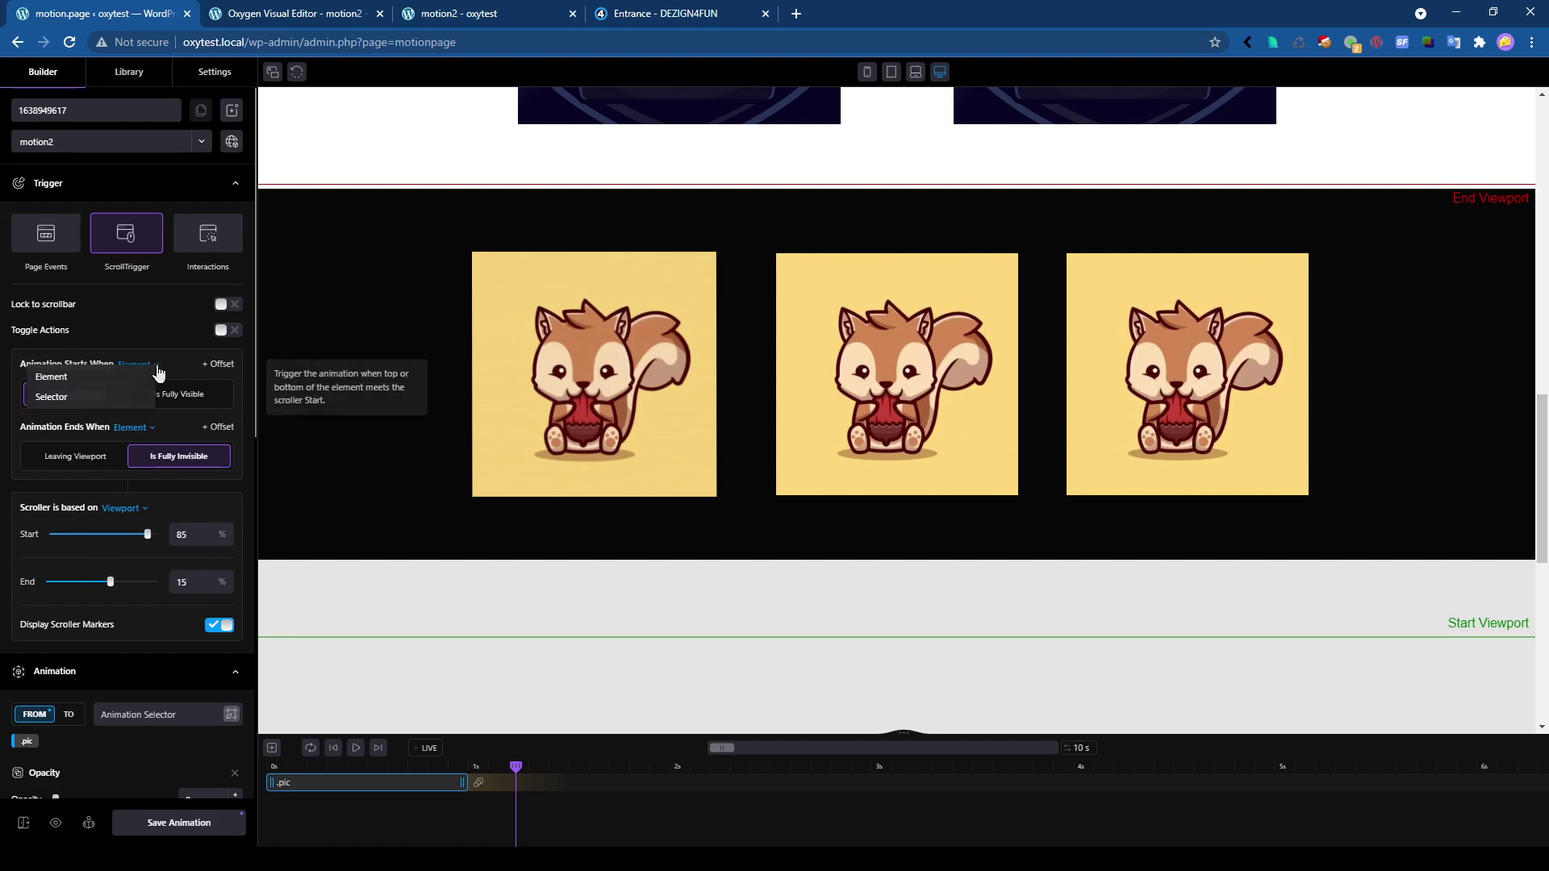
{"action": "left_click", "coordinate": [158, 404]}
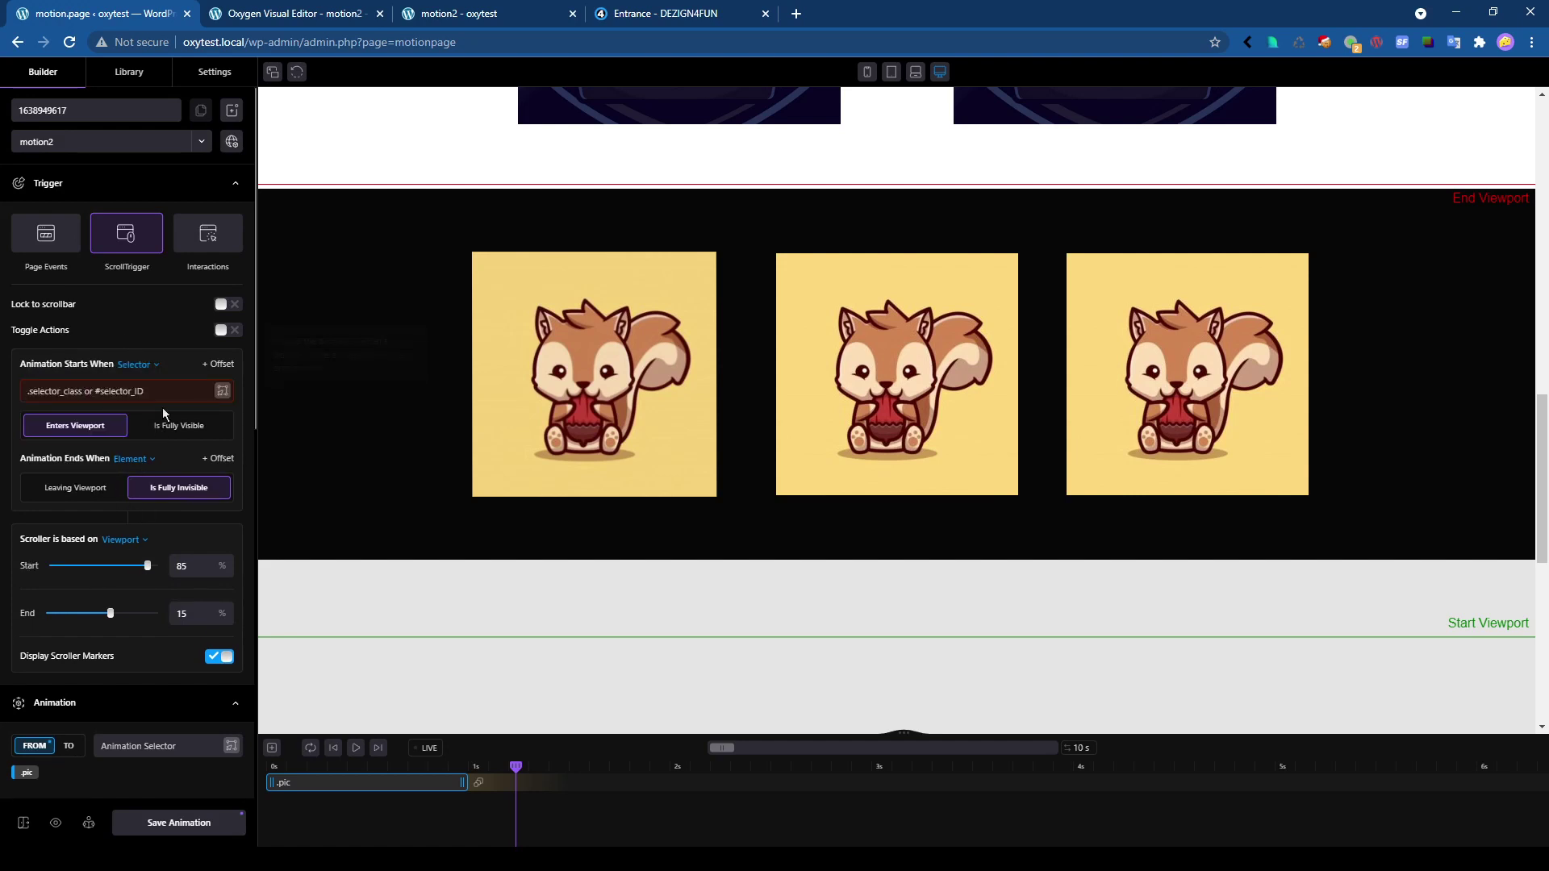
{"action": "left_click", "coordinate": [222, 392]}
{"action": "left_click", "coordinate": [395, 255]}
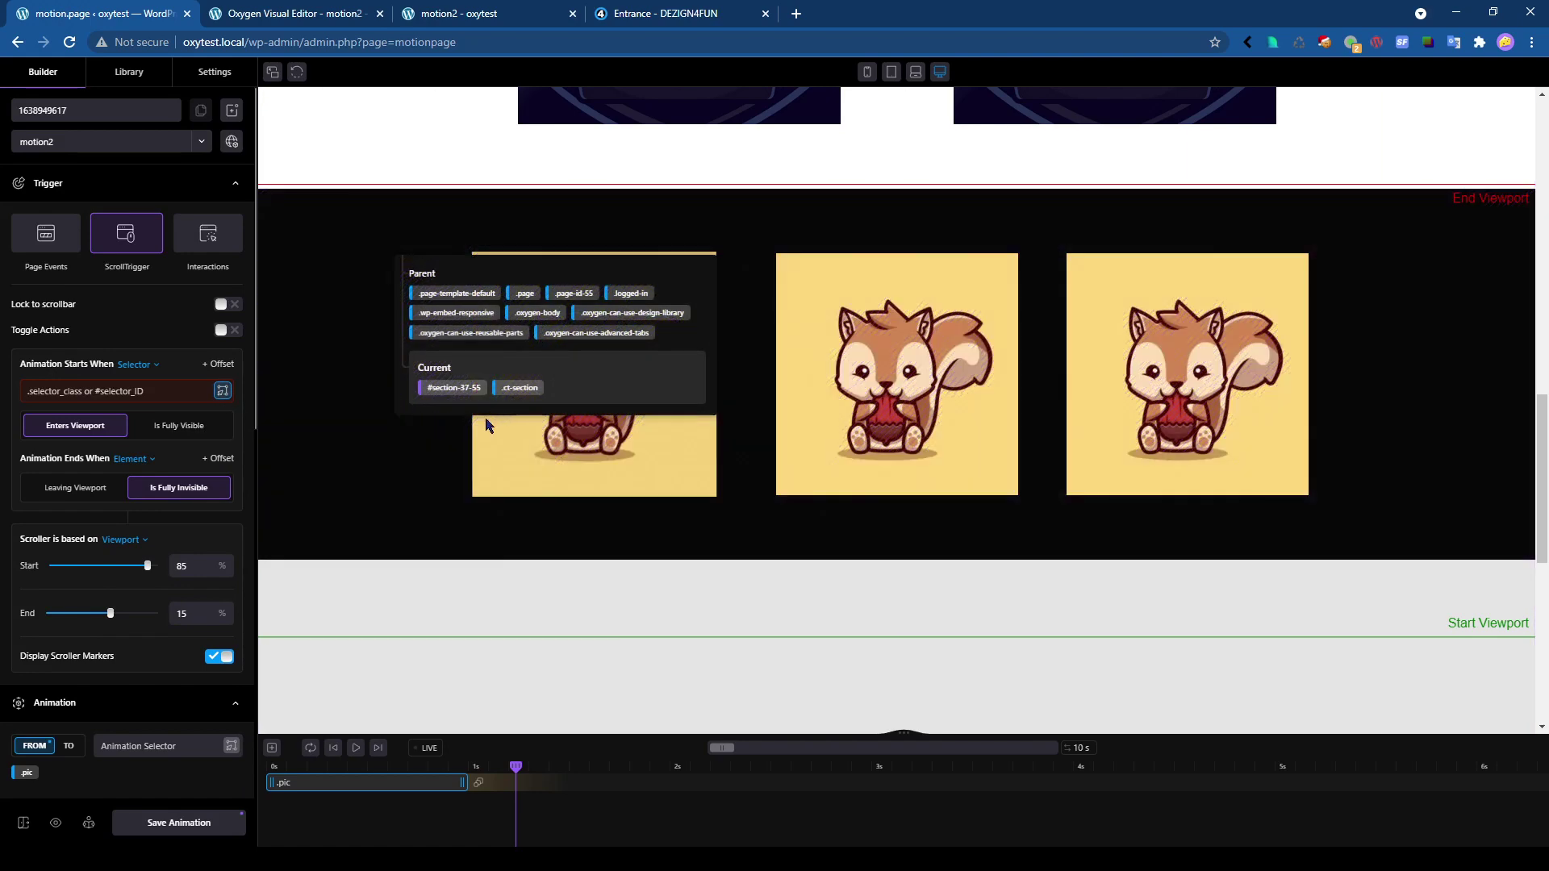
{"action": "left_click", "coordinate": [451, 388]}
Check the section against the viewport start and end markers, and save the animation.
{"action": "scroll", "coordinate": [443, 545], "scroll_direction": "up", "scroll_amount": 4}
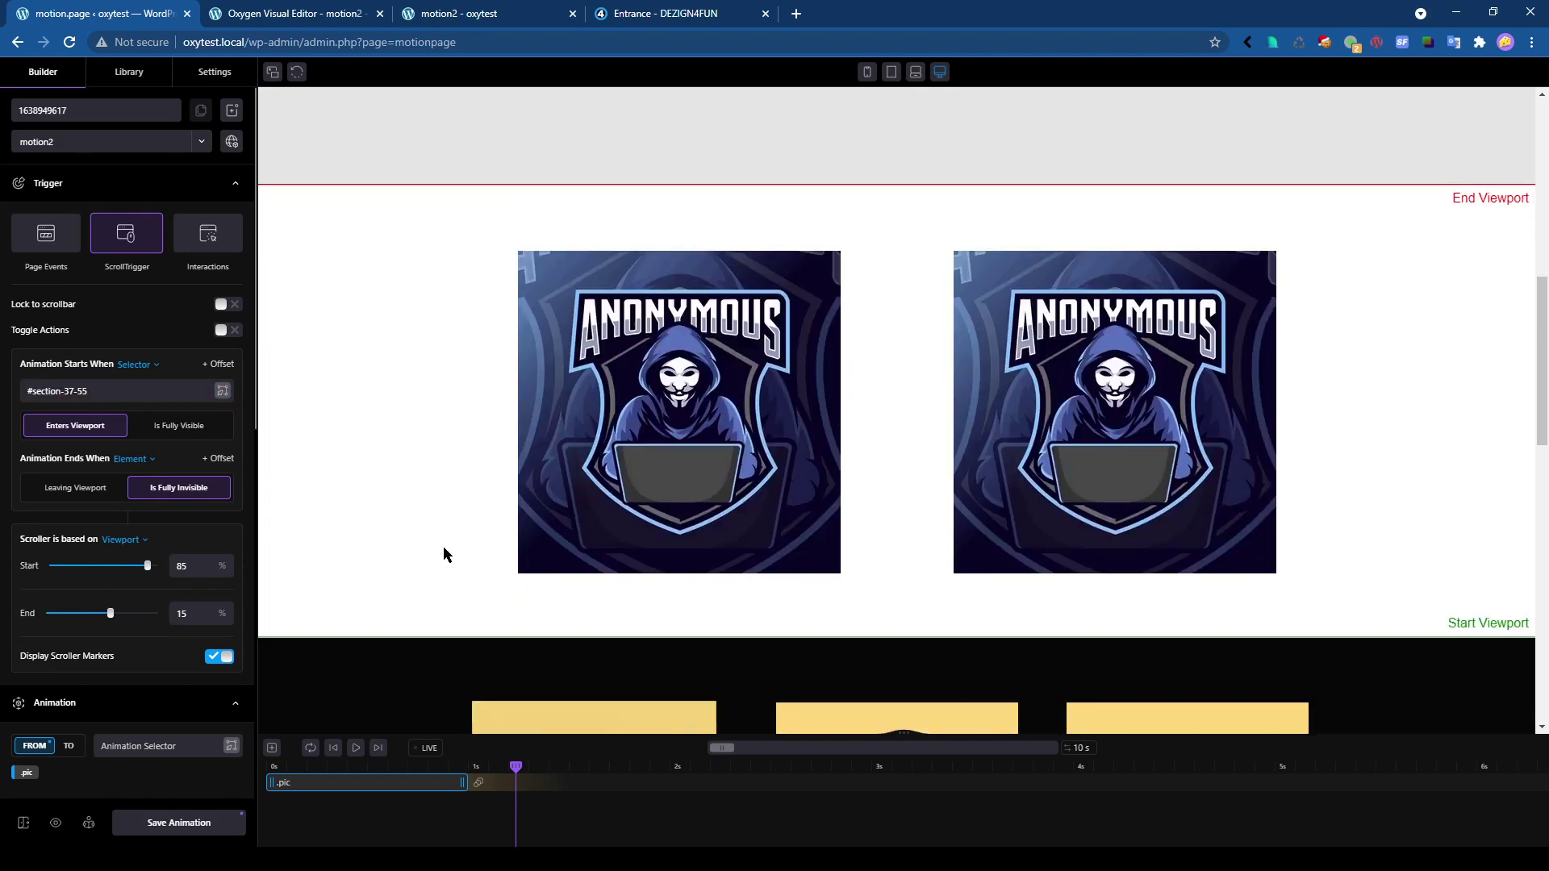
{"action": "scroll", "coordinate": [438, 554], "scroll_direction": "down", "scroll_amount": 6}
{"action": "scroll", "coordinate": [435, 554], "scroll_direction": "up", "scroll_amount": 3}
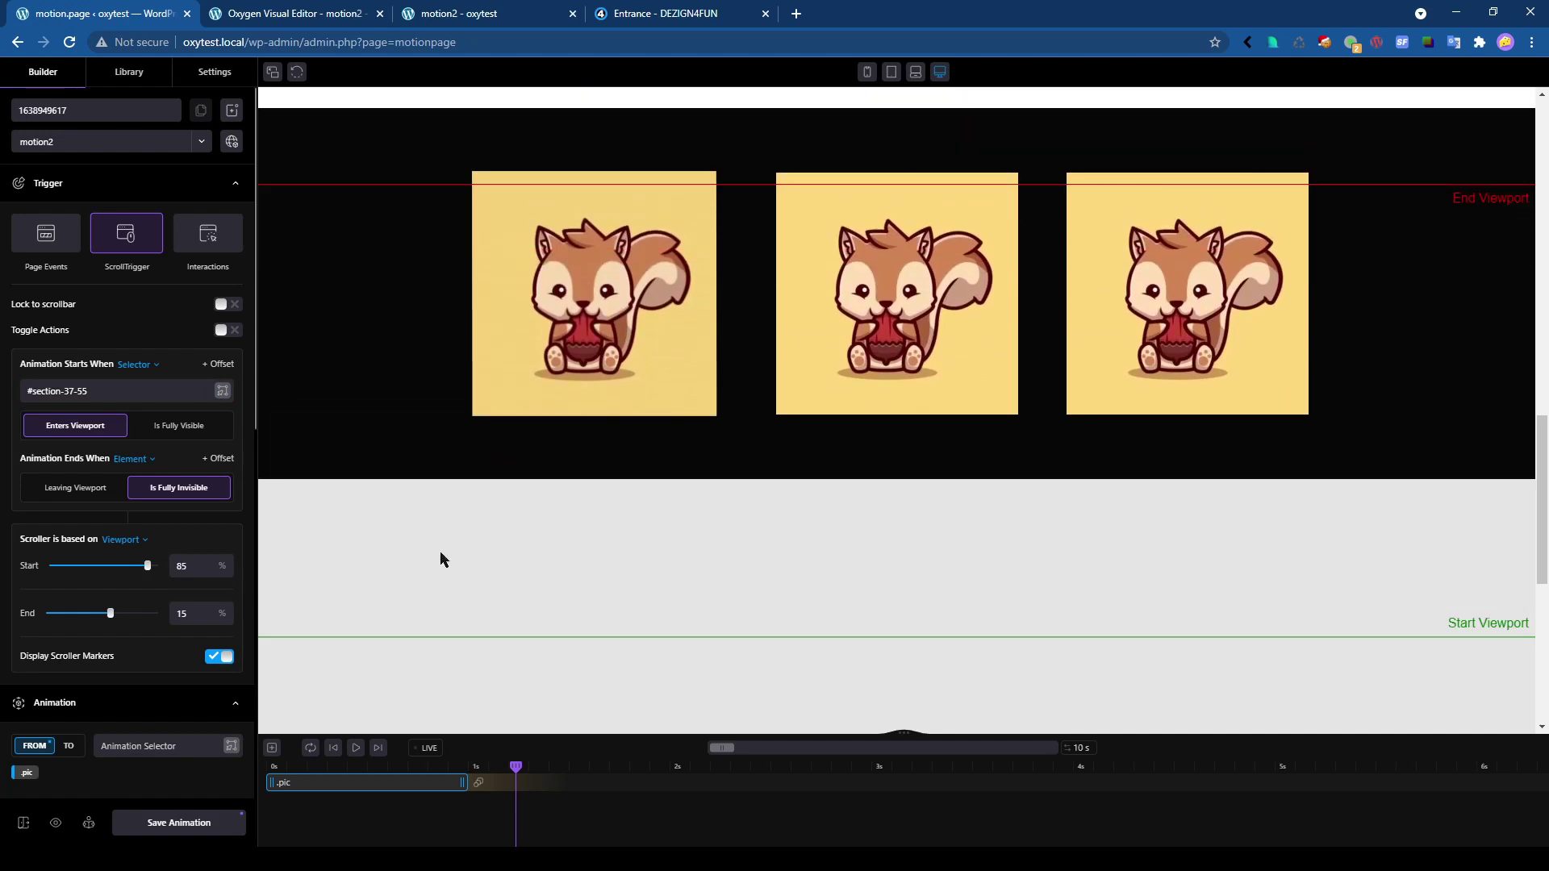
{"action": "left_click", "coordinate": [157, 822]}
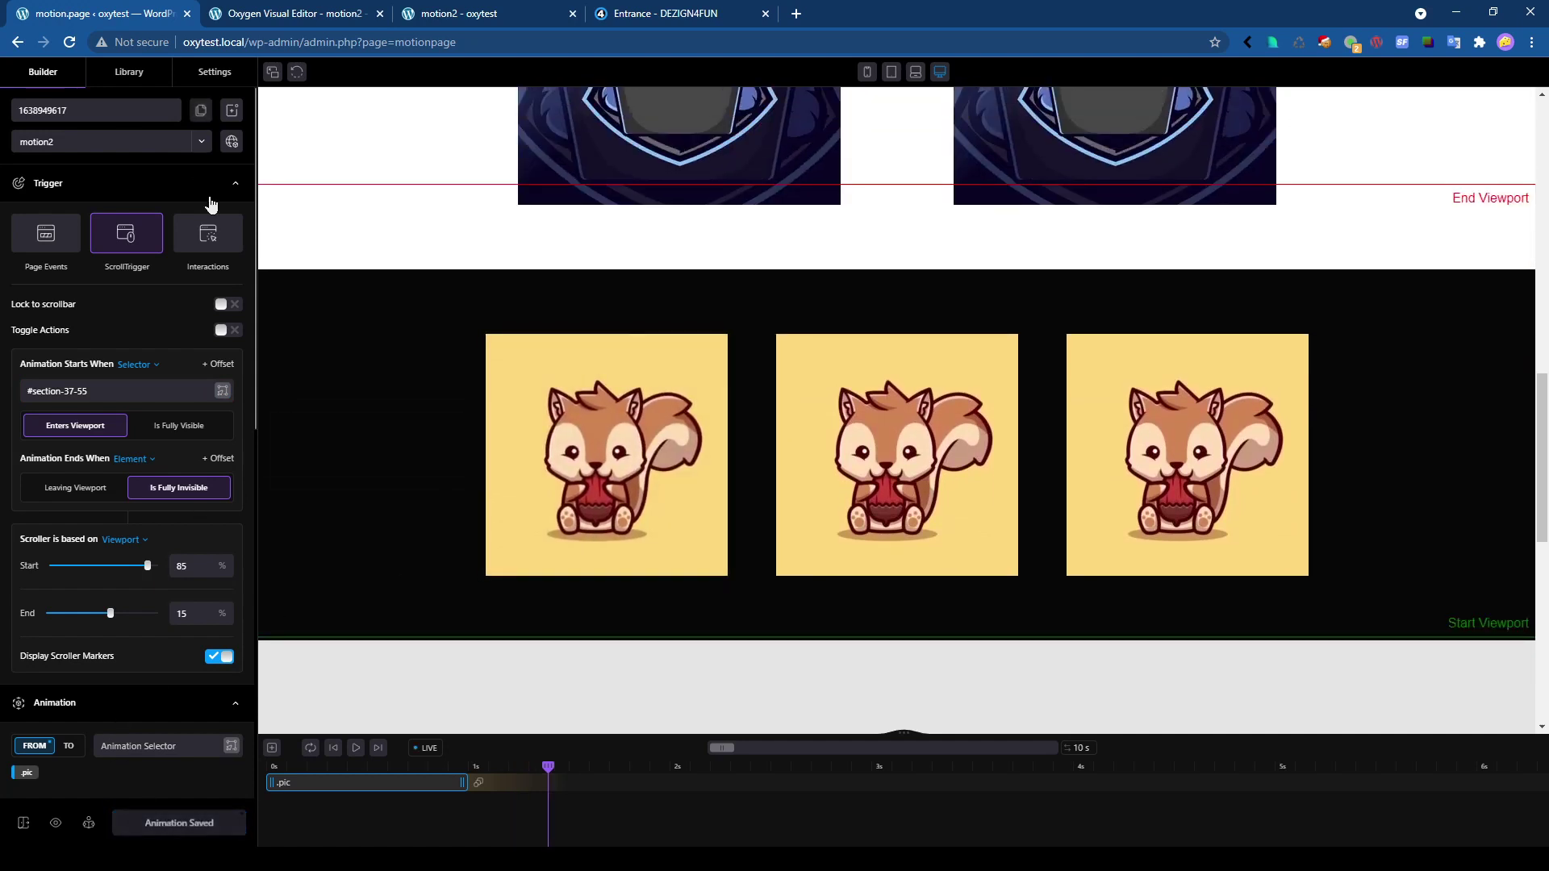
Enable toggle actions for the scroll trigger, set them to Repeat on every scroll down, and save the animation.
{"action": "left_click", "coordinate": [229, 331]}
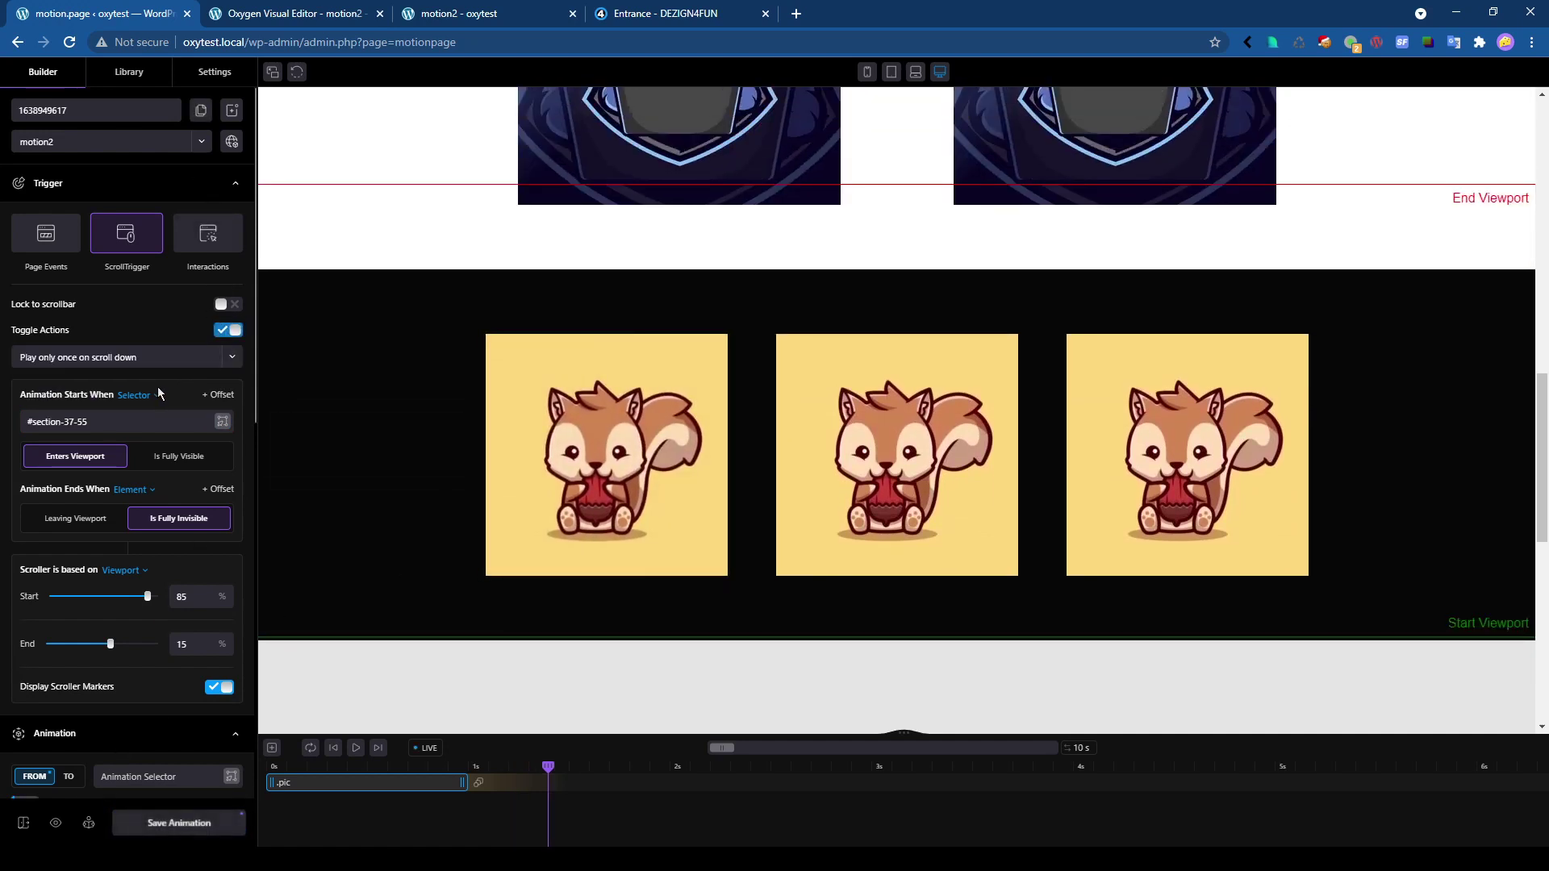
{"action": "left_click", "coordinate": [105, 357]}
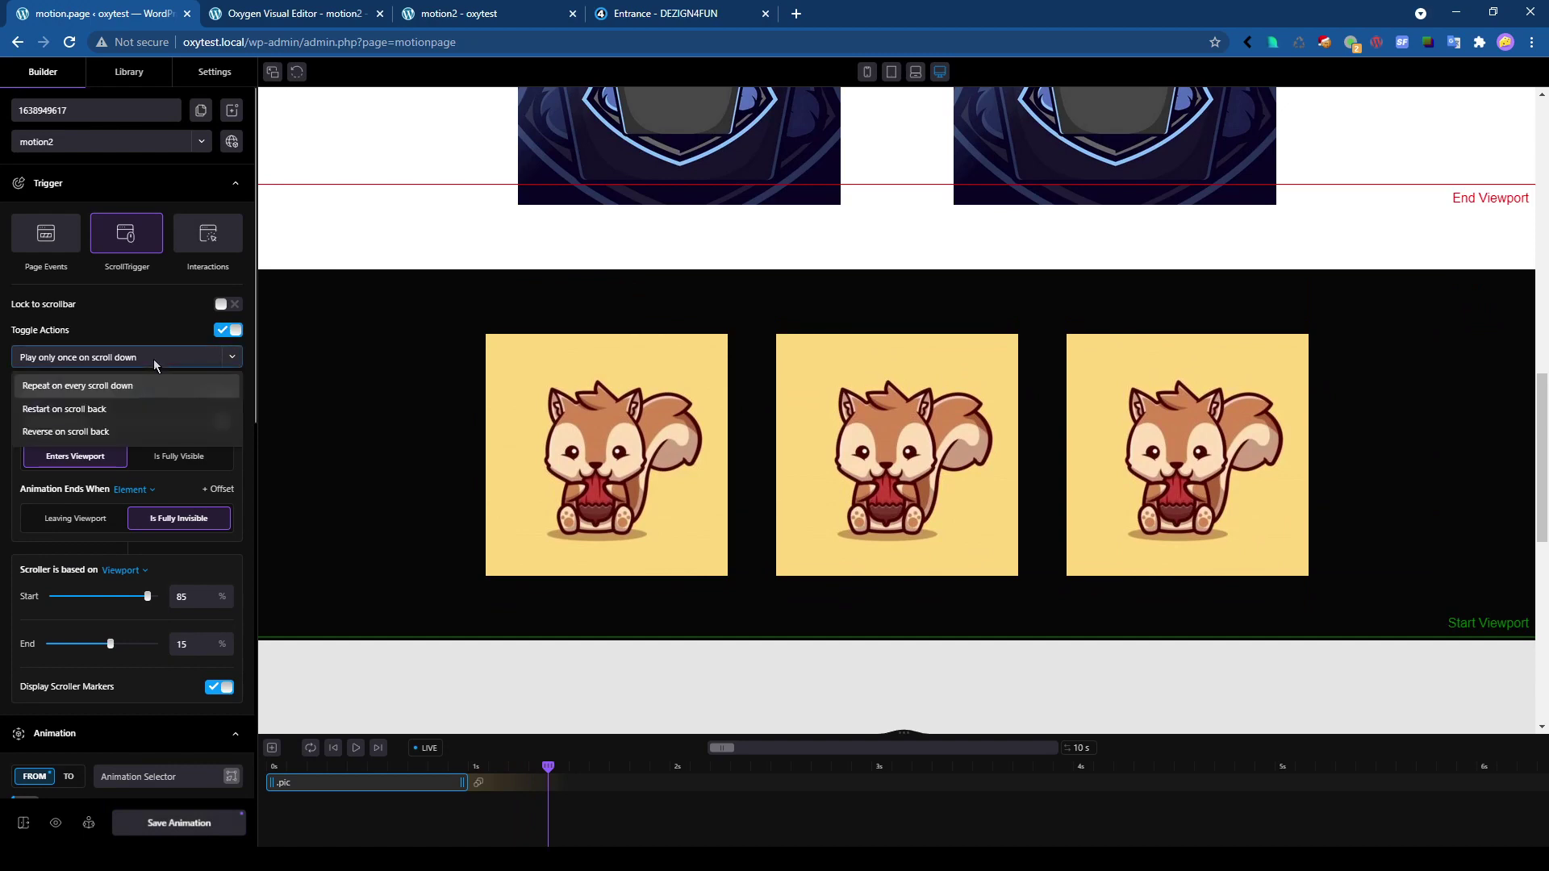
{"action": "left_click", "coordinate": [89, 386]}
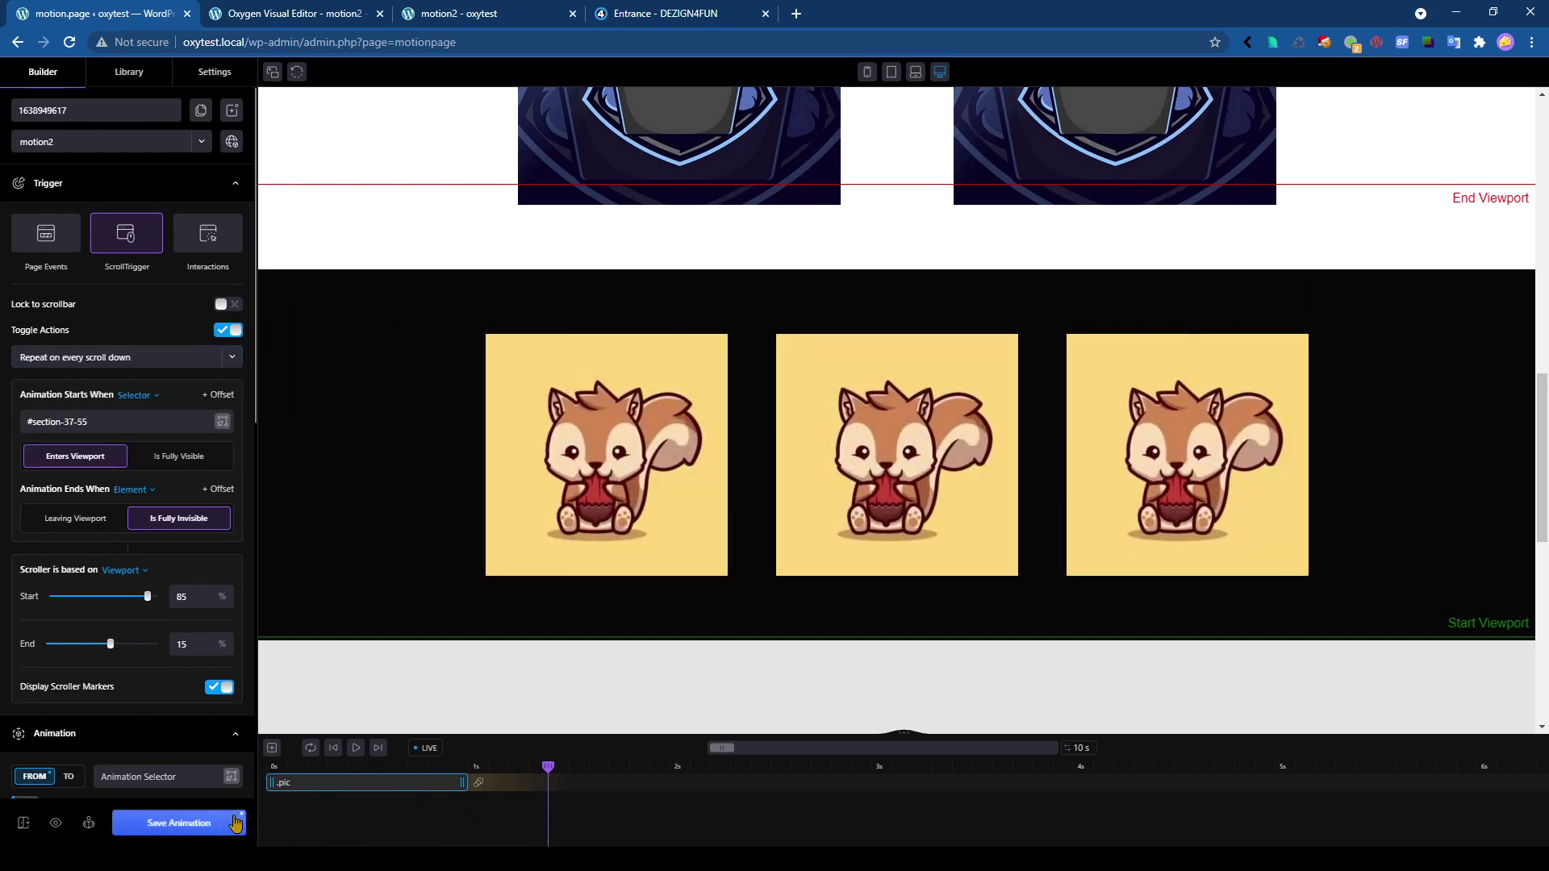
Switch to the live motion2 page and scroll past the black section repeatedly to test the squirrel images' entrance.
{"action": "left_click", "coordinate": [484, 13]}
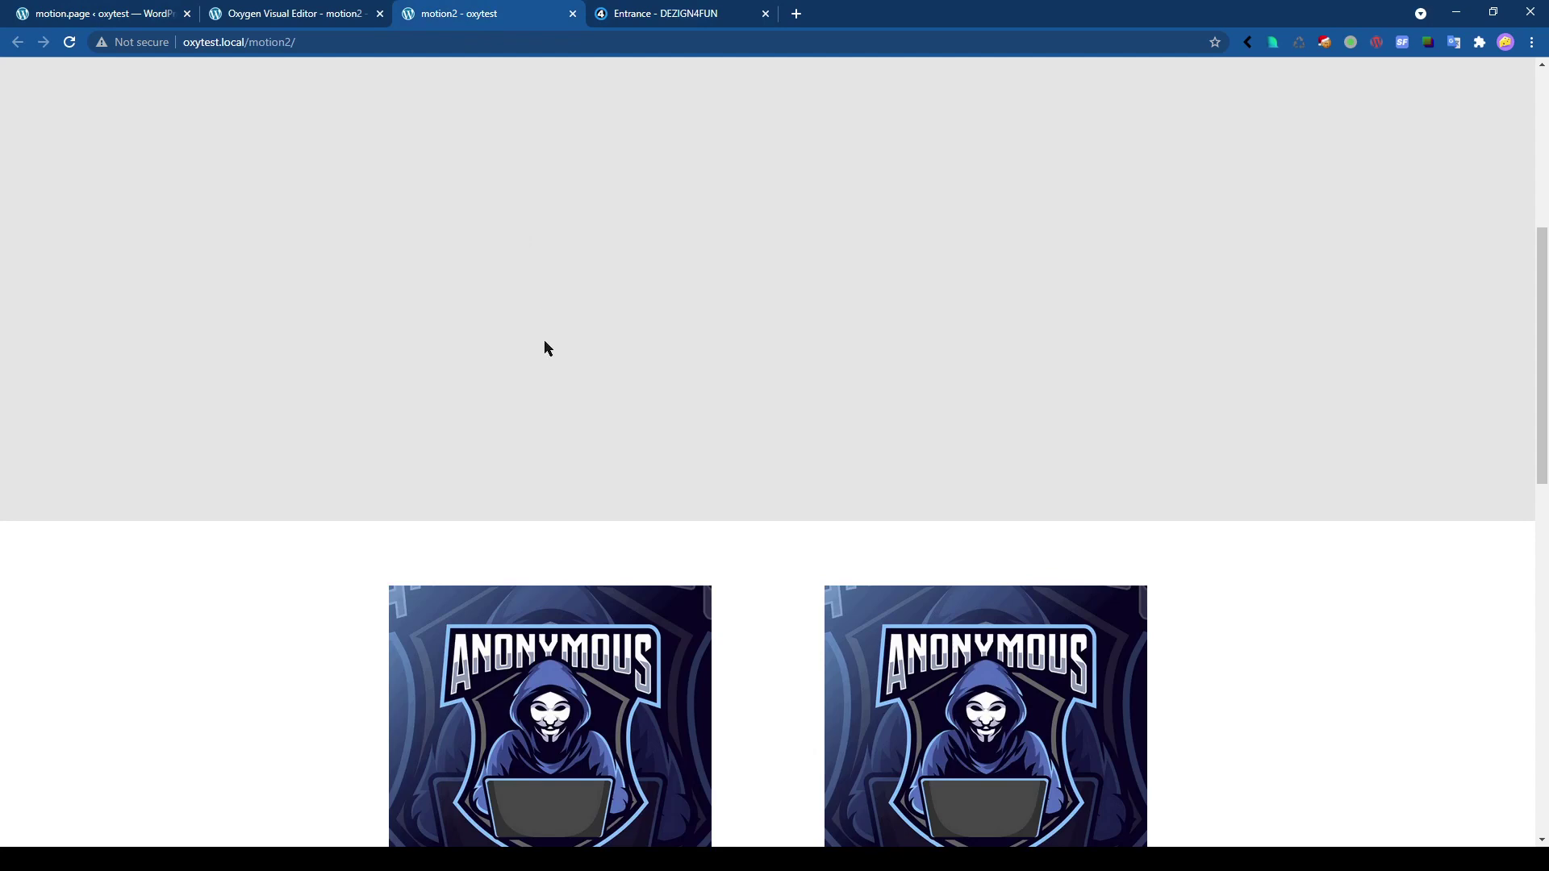
{"action": "scroll", "coordinate": [627, 334], "scroll_direction": "down", "scroll_amount": 8}
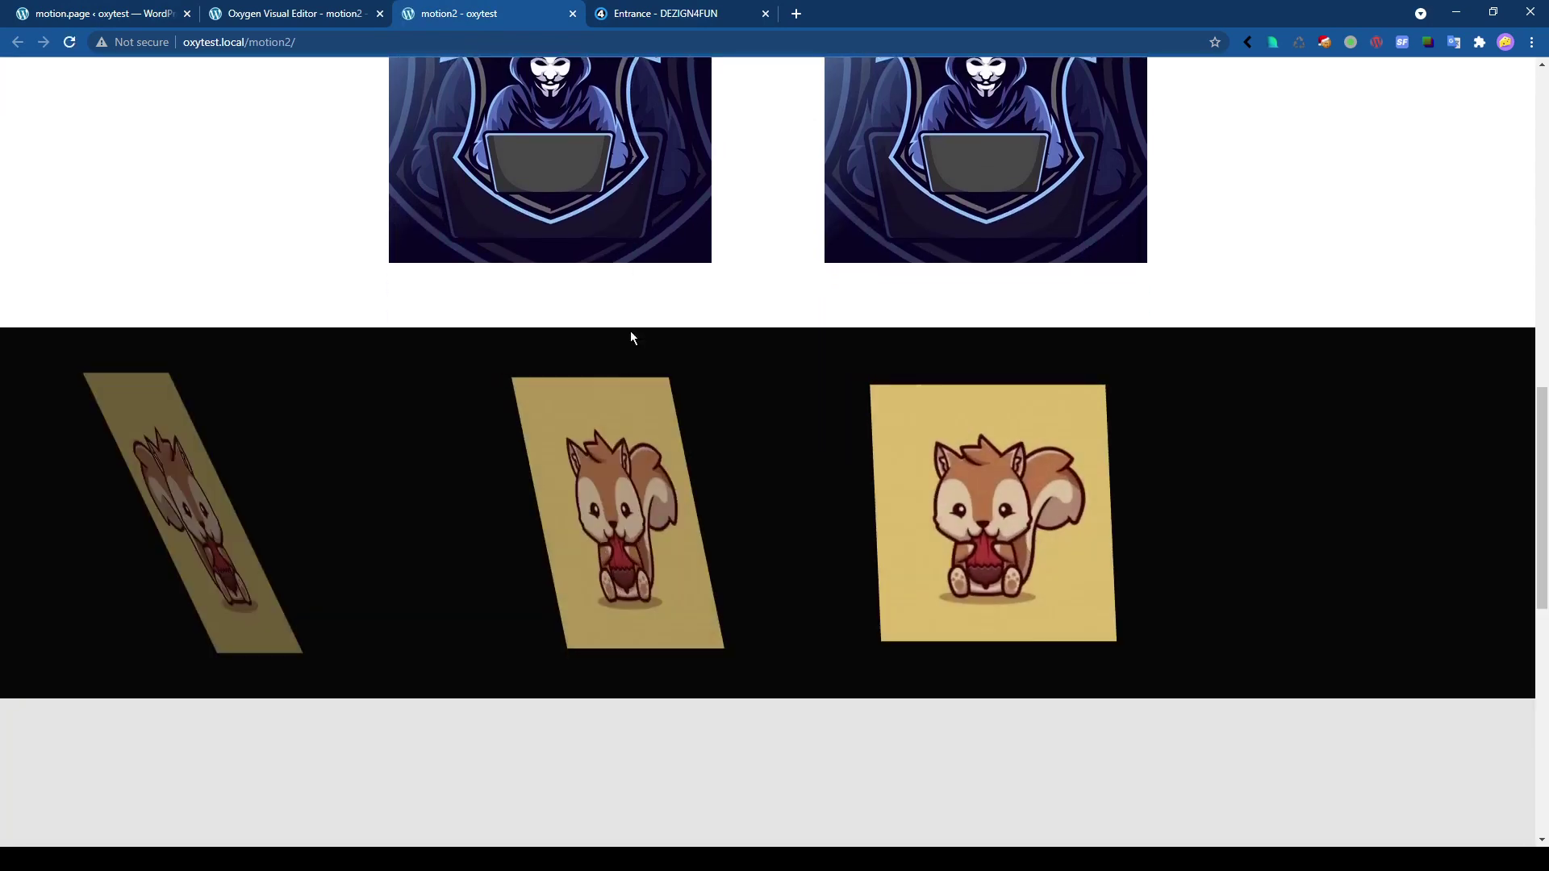
{"action": "scroll", "coordinate": [631, 331], "scroll_direction": "up", "scroll_amount": 8}
{"action": "scroll", "coordinate": [631, 331], "scroll_direction": "down", "scroll_amount": 9}
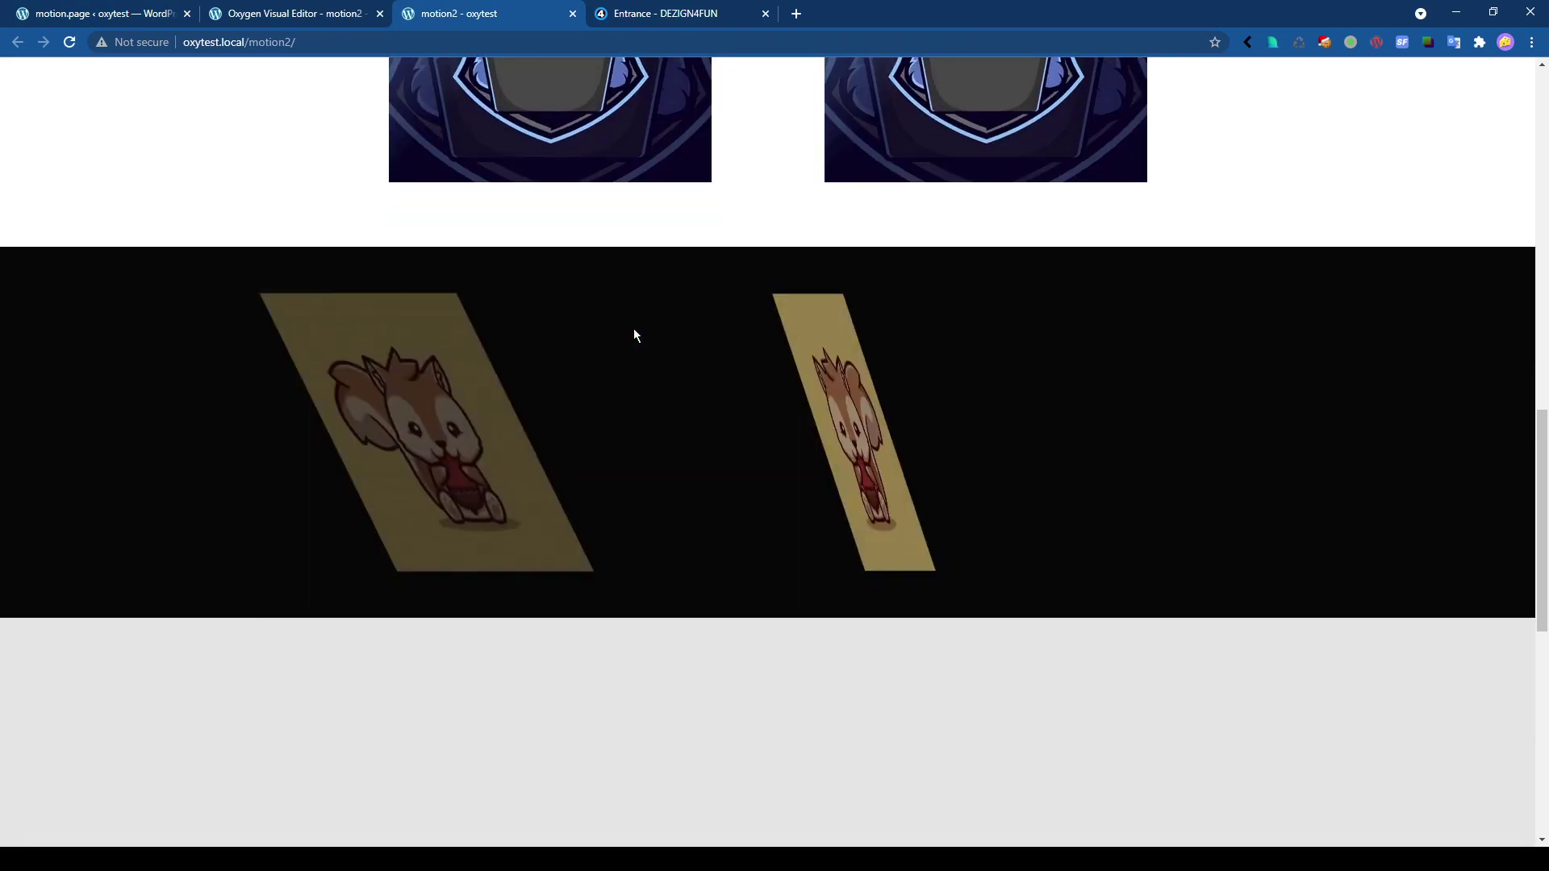
{"action": "scroll", "coordinate": [498, 225], "scroll_direction": "up", "scroll_amount": 6}
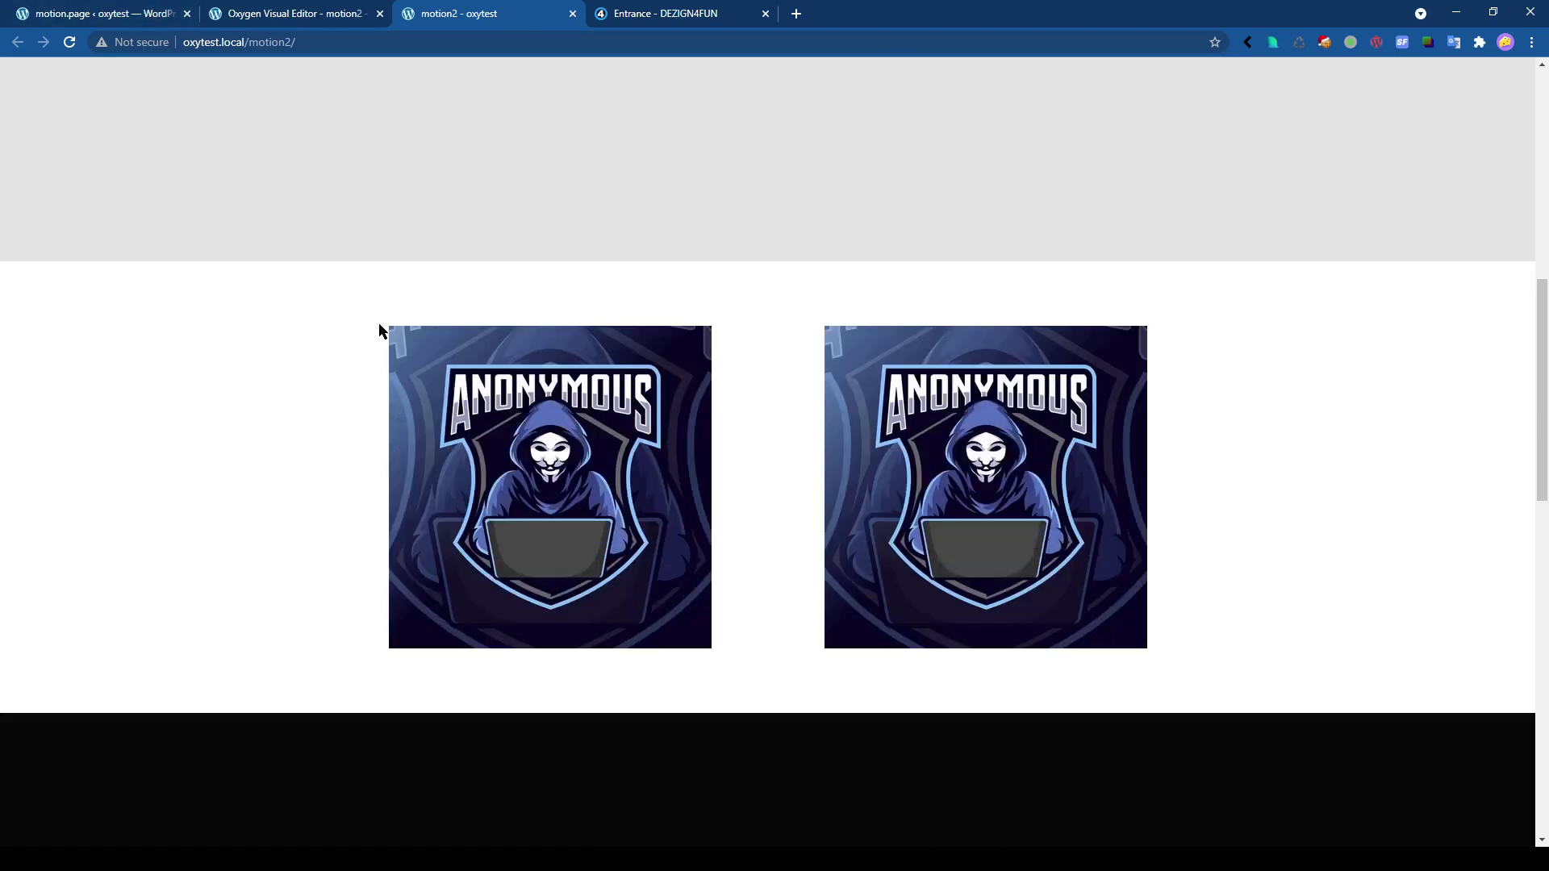
{"action": "scroll", "coordinate": [381, 331], "scroll_direction": "down", "scroll_amount": 5}
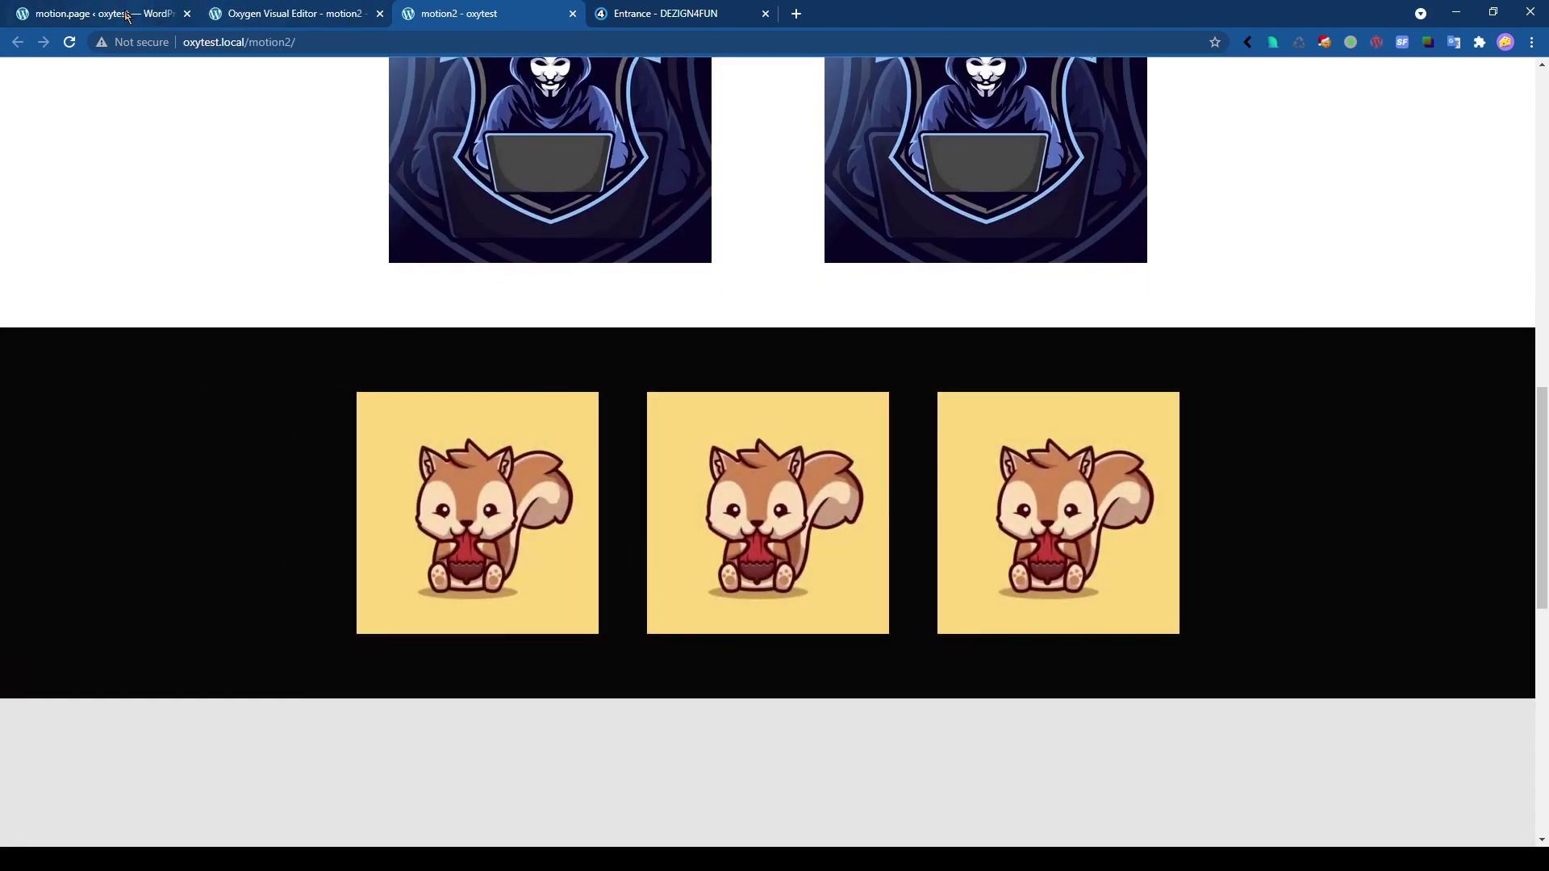
Switch to DEZIGN4FUN's Entrance page to compare its three-image entrance with the squirrel animation.
{"action": "left_click", "coordinate": [127, 16]}
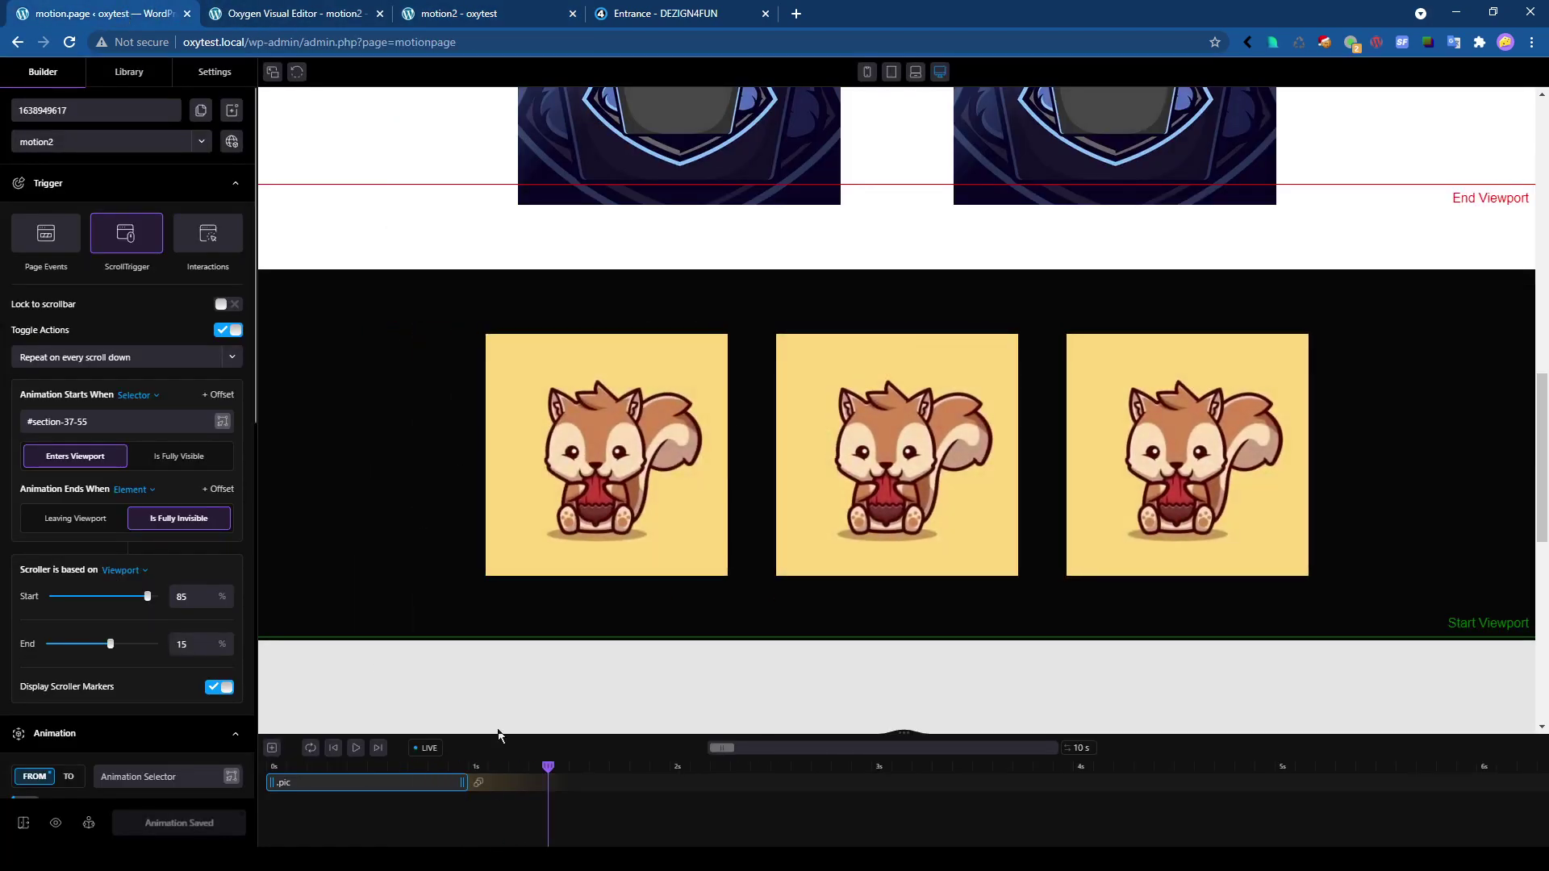
{"action": "left_click", "coordinate": [530, 16]}
{"action": "key", "text": "ctrl+Tab"}
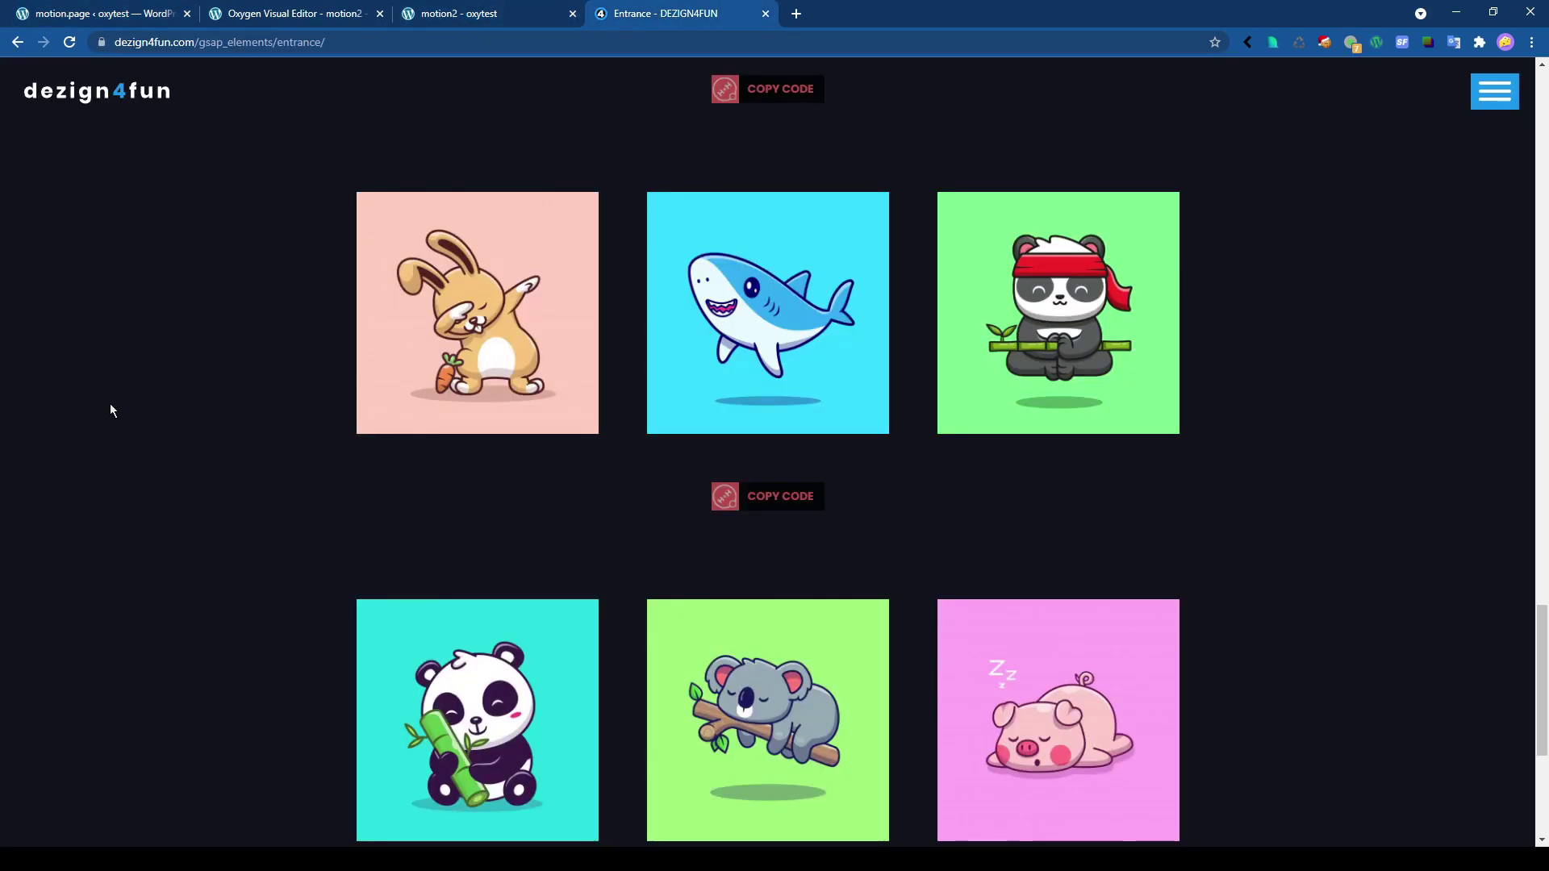
{"action": "left_click", "coordinate": [449, 18]}
In the Oxygen editor, add a perspective transform to the pic class of the squirrel images and save the page.
{"action": "left_click", "coordinate": [315, 17]}
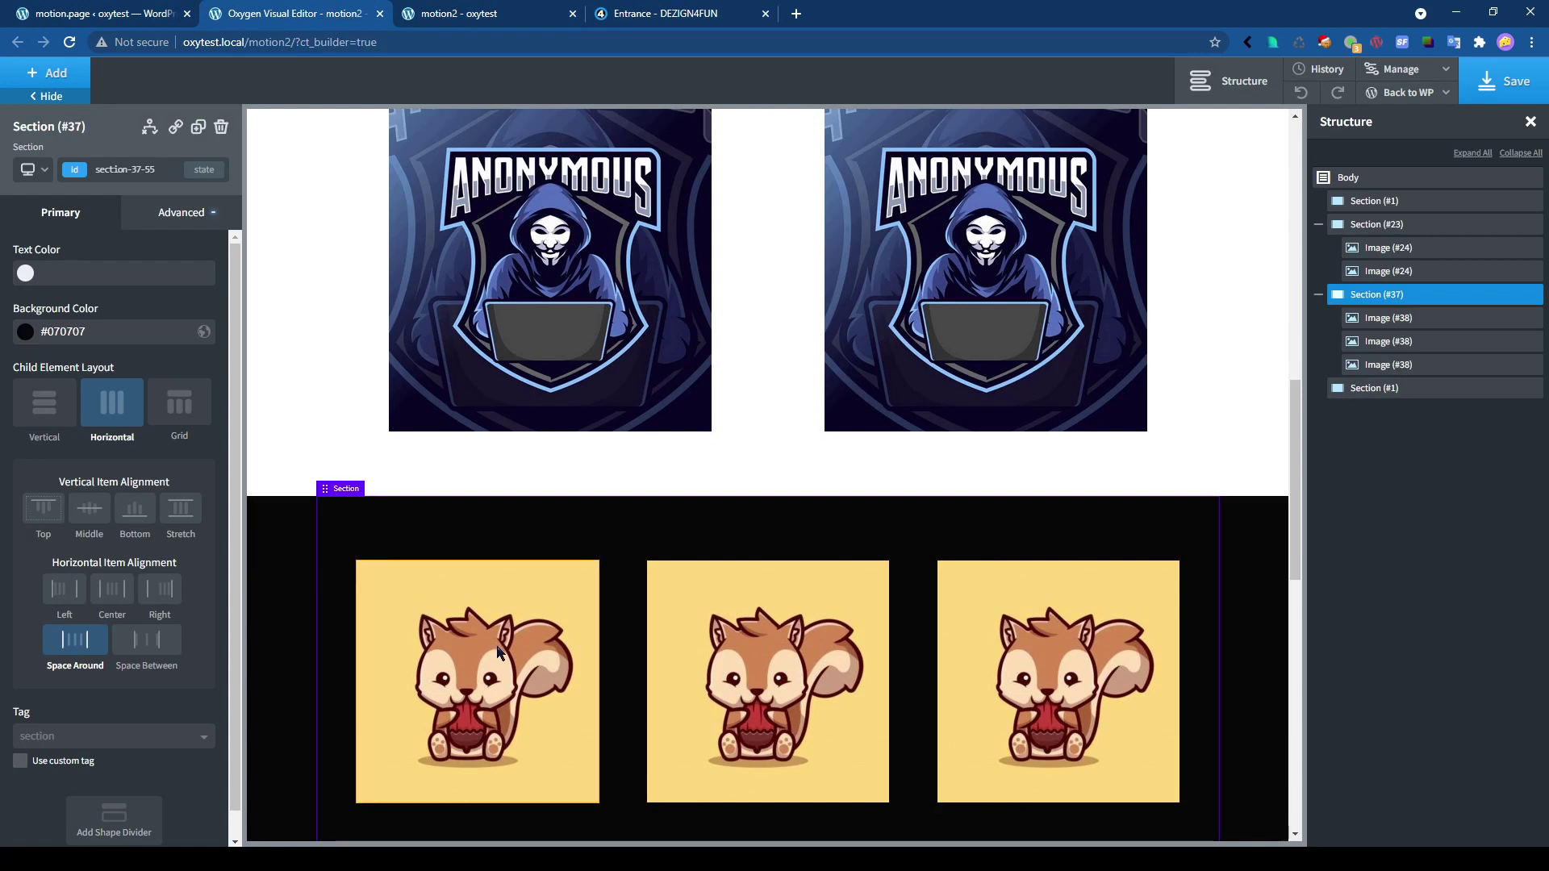
{"action": "scroll", "coordinate": [968, 242], "scroll_direction": "down", "scroll_amount": 2}
{"action": "left_click", "coordinate": [1379, 321]}
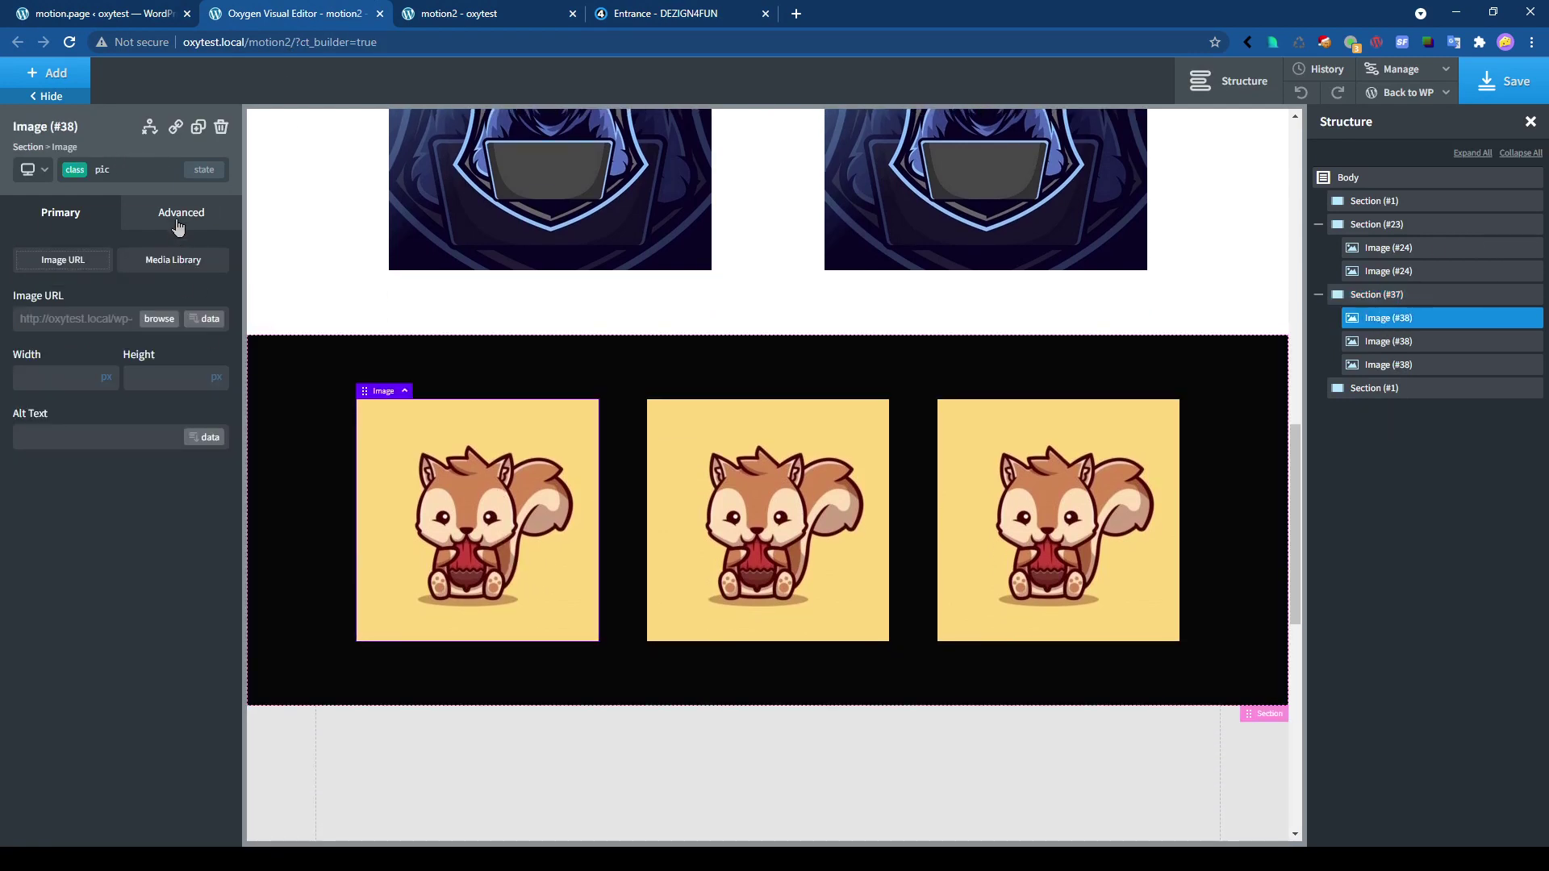
{"action": "left_click", "coordinate": [178, 223]}
{"action": "left_click", "coordinate": [118, 474]}
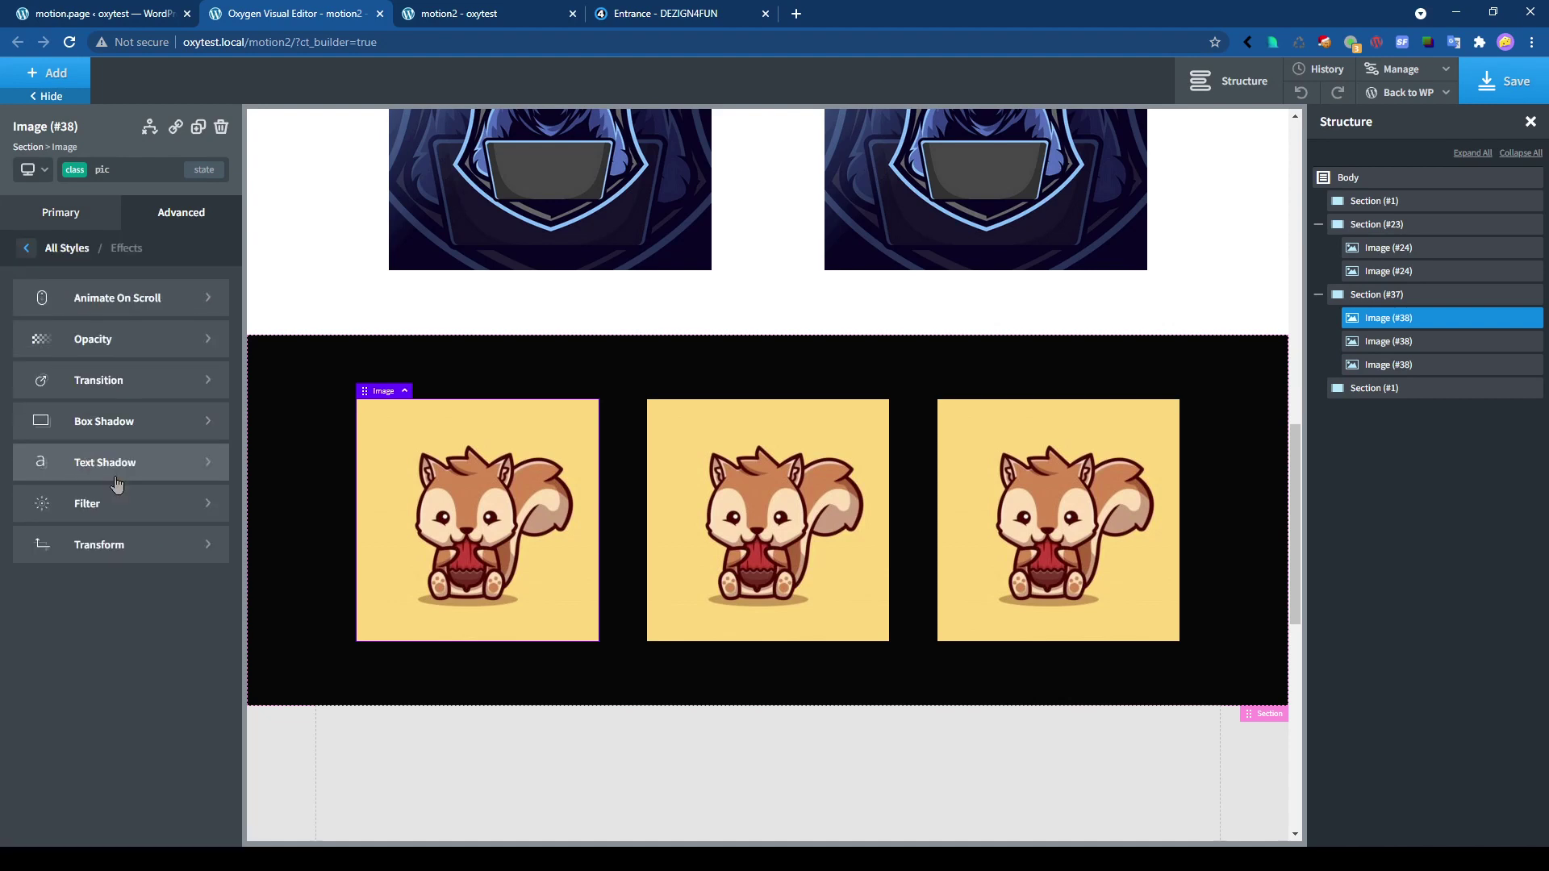
{"action": "left_click", "coordinate": [113, 546]}
{"action": "left_click", "coordinate": [93, 291]}
{"action": "left_click", "coordinate": [109, 359]}
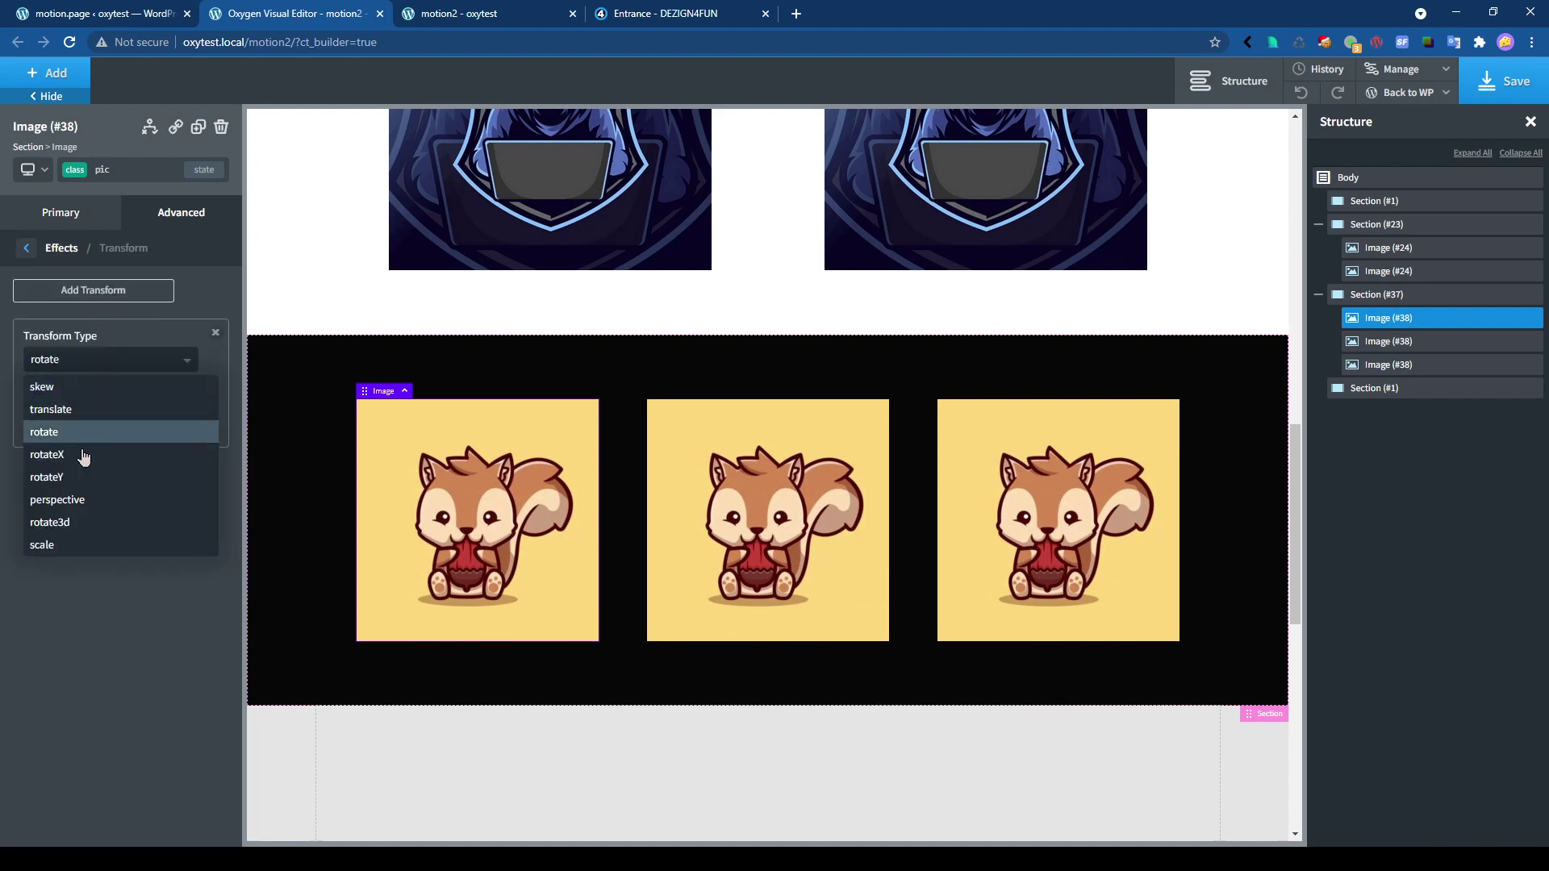
{"action": "left_click", "coordinate": [61, 501]}
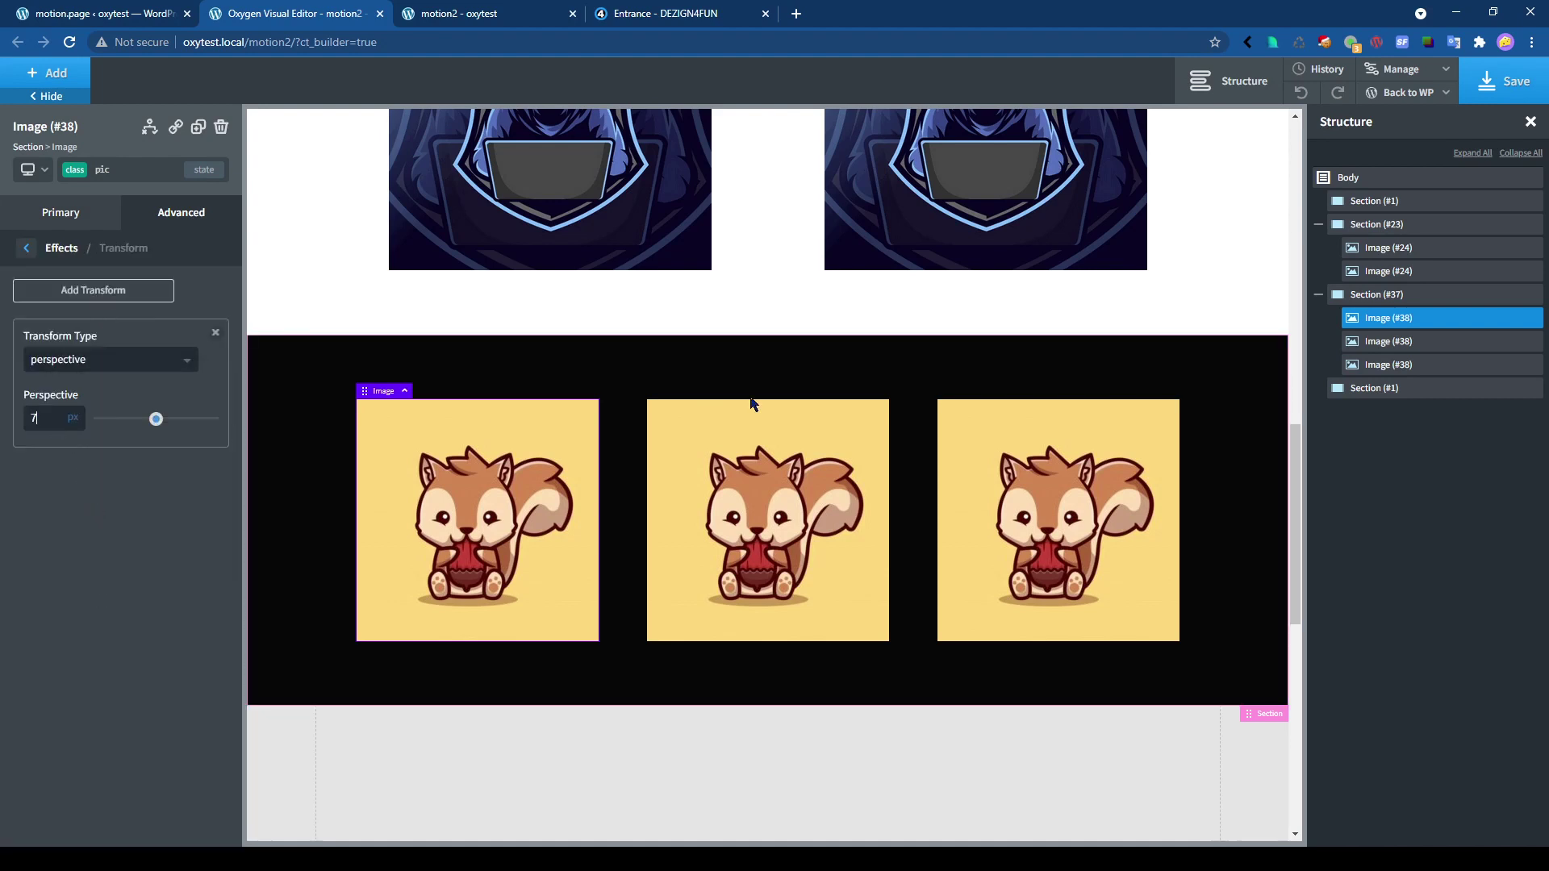
{"action": "left_click", "coordinate": [1489, 87]}
Refresh the motion.page builder preview and replay the squirrel entrance with perspective on the live motion2 page.
{"action": "left_click", "coordinate": [55, 16]}
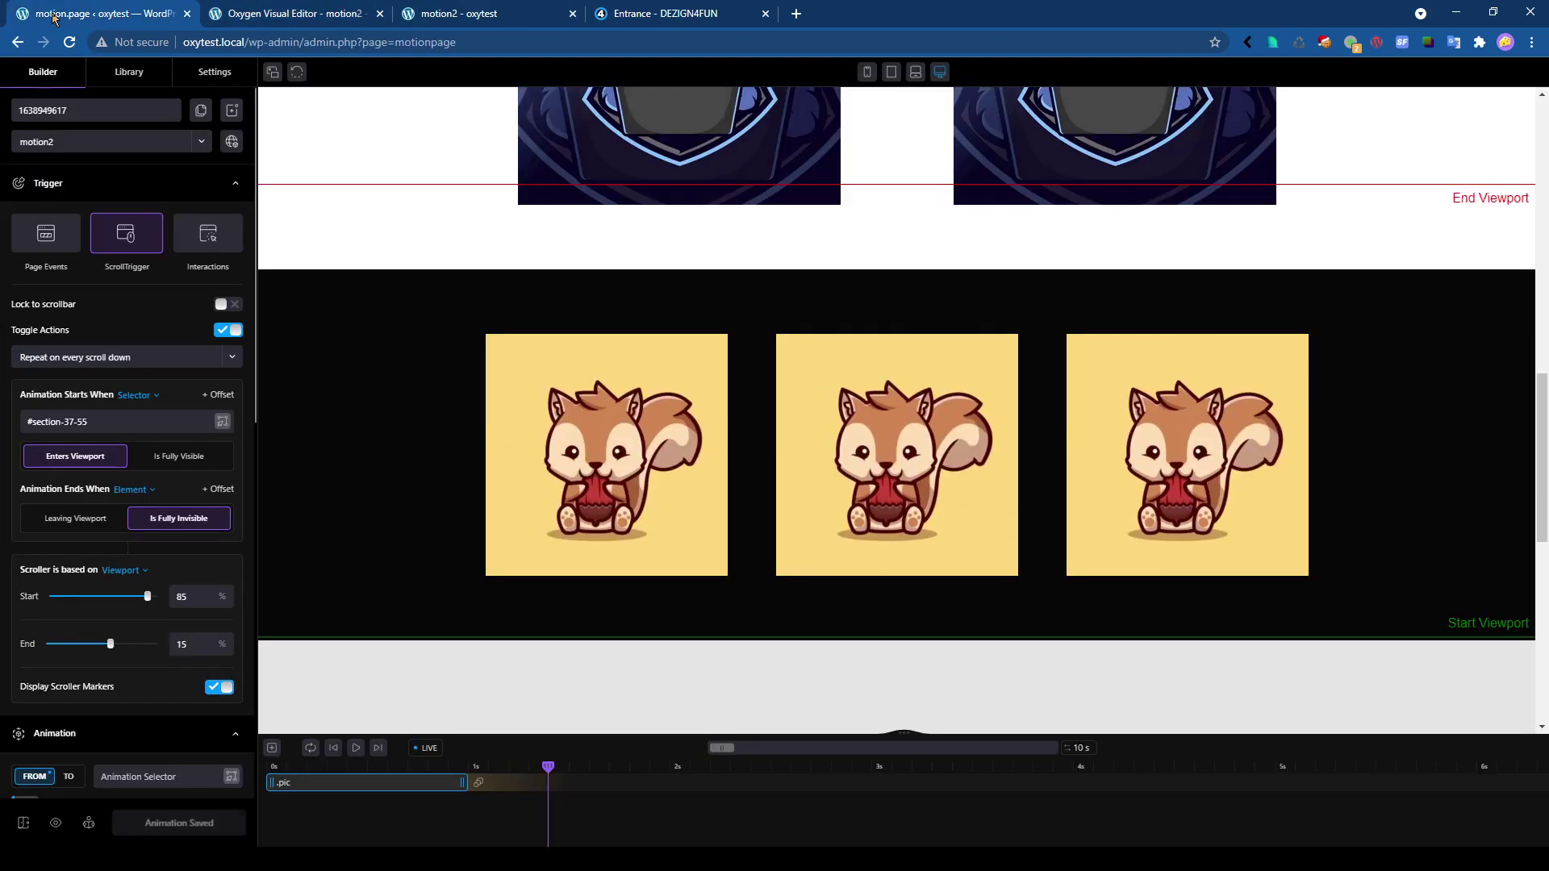
{"action": "left_click", "coordinate": [296, 74]}
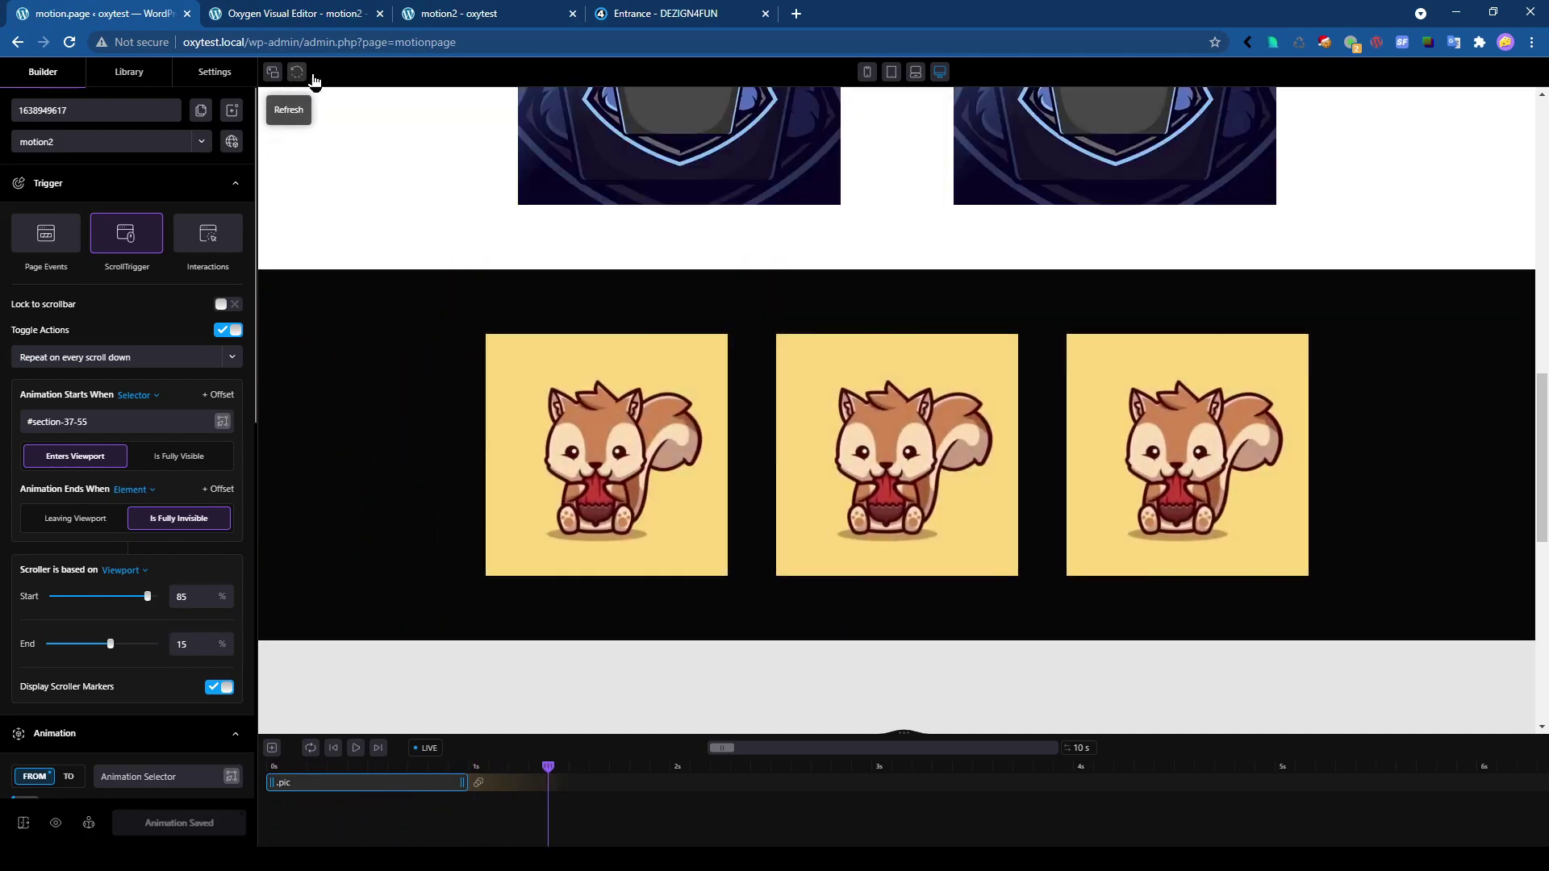
{"action": "left_click", "coordinate": [547, 12]}
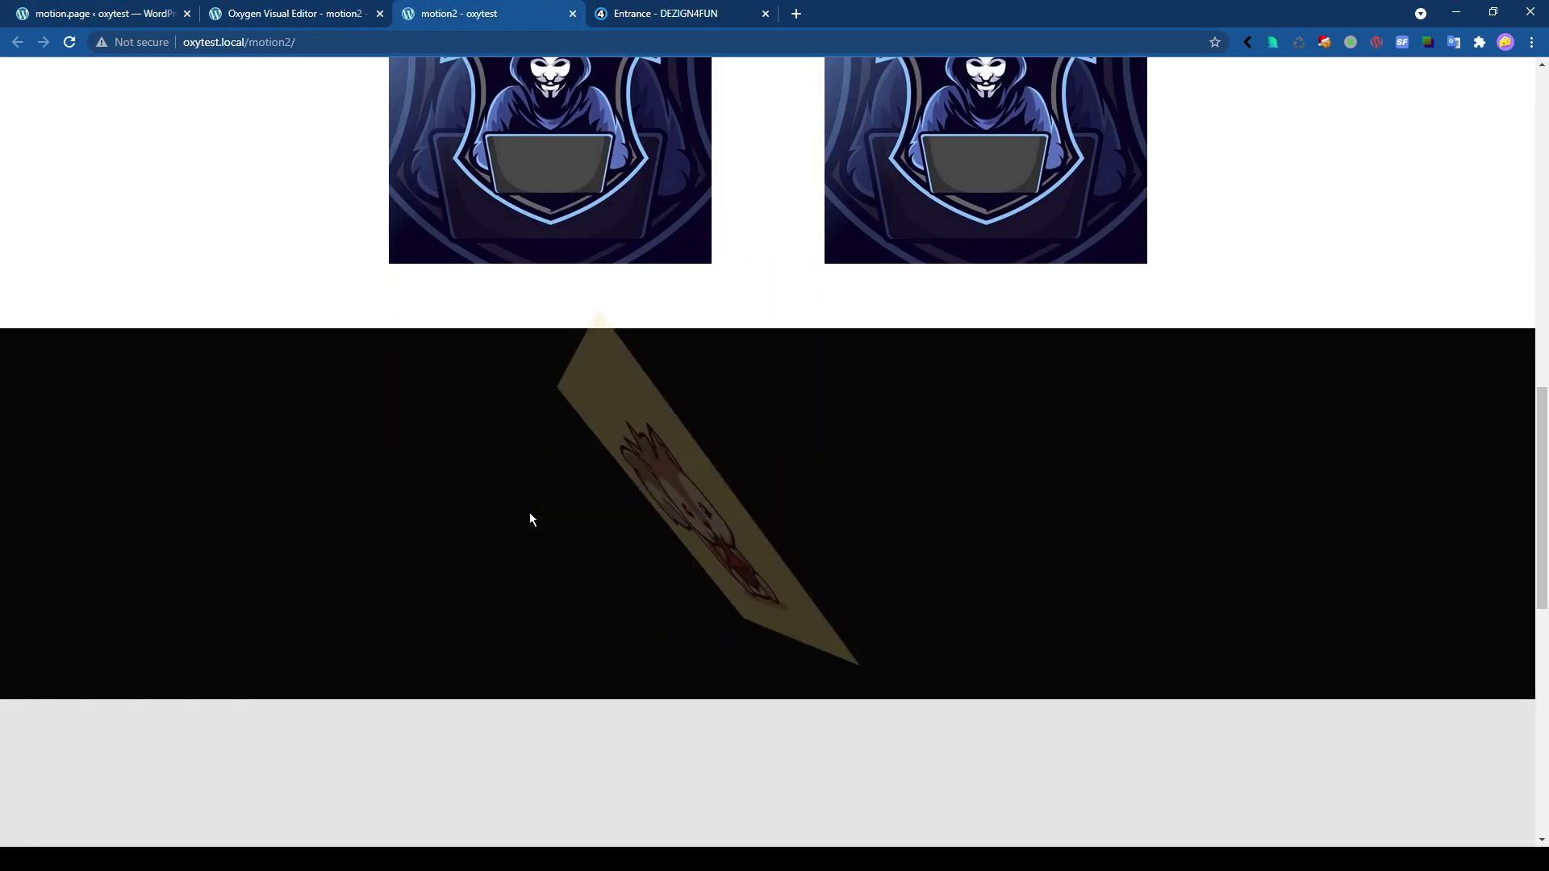
{"action": "scroll", "coordinate": [530, 500], "scroll_direction": "up", "scroll_amount": 7}
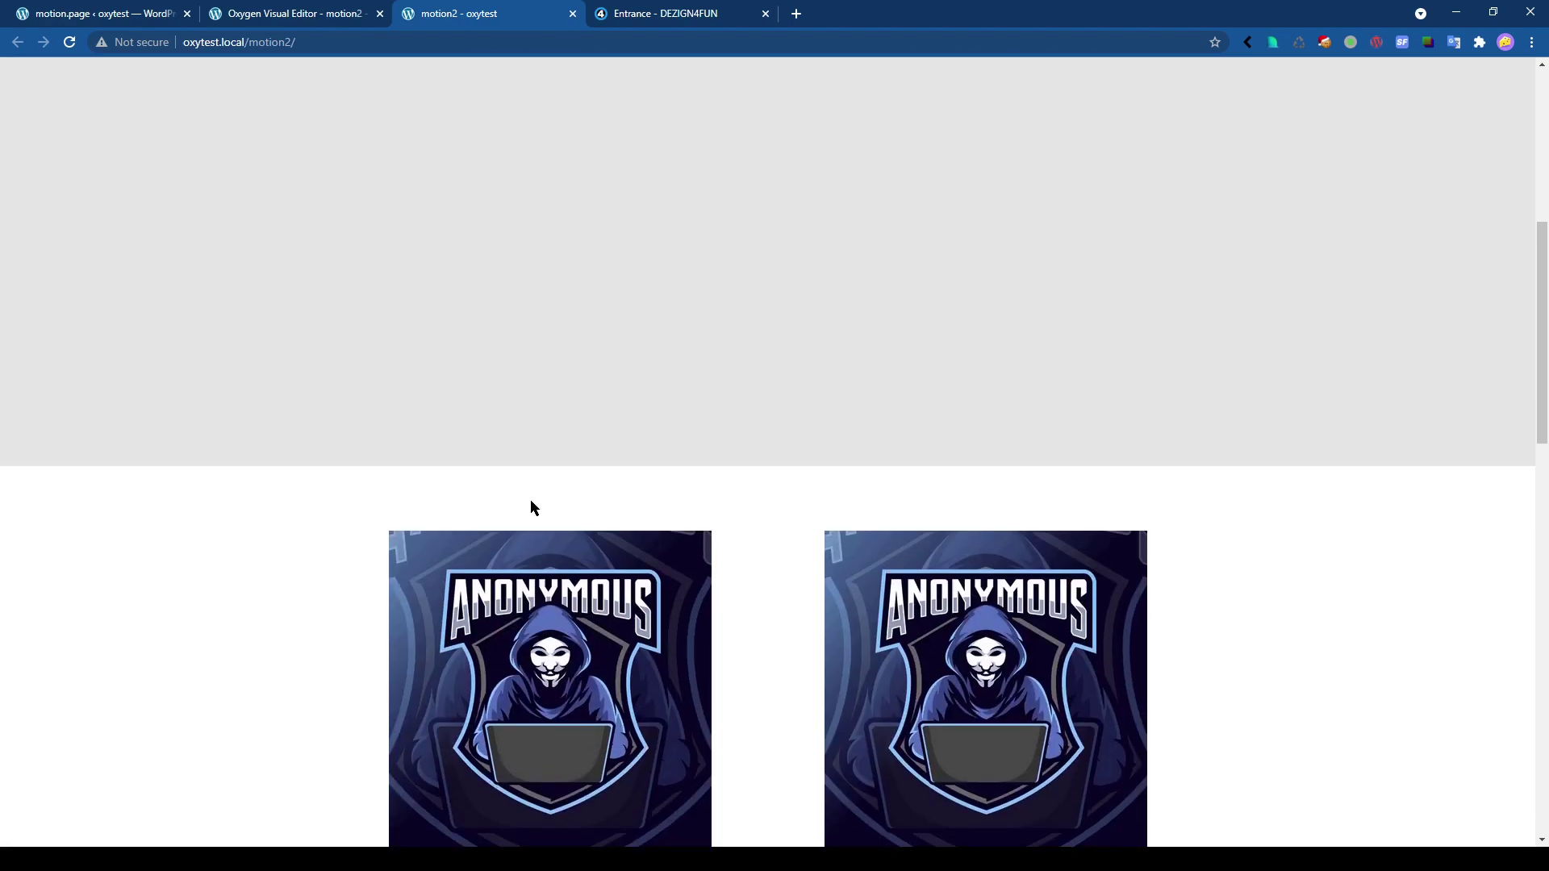
{"action": "scroll", "coordinate": [530, 500], "scroll_direction": "down", "scroll_amount": 8}
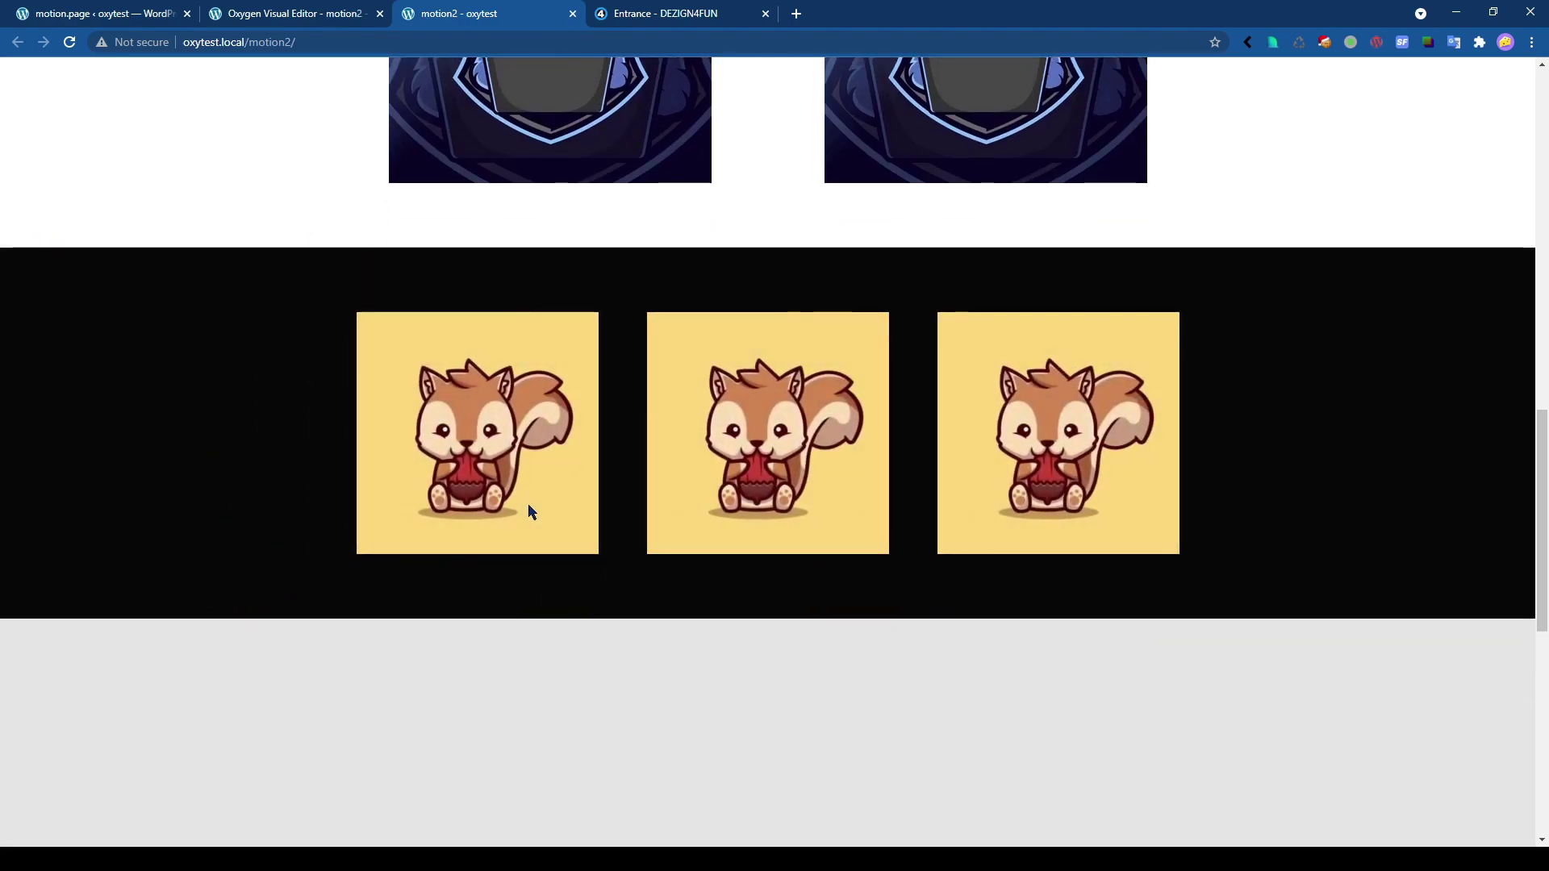
{"action": "scroll", "coordinate": [529, 507], "scroll_direction": "up", "scroll_amount": 8}
{"action": "scroll", "coordinate": [521, 506], "scroll_direction": "down", "scroll_amount": 7}
{"action": "scroll", "coordinate": [516, 484], "scroll_direction": "down", "scroll_amount": 2}
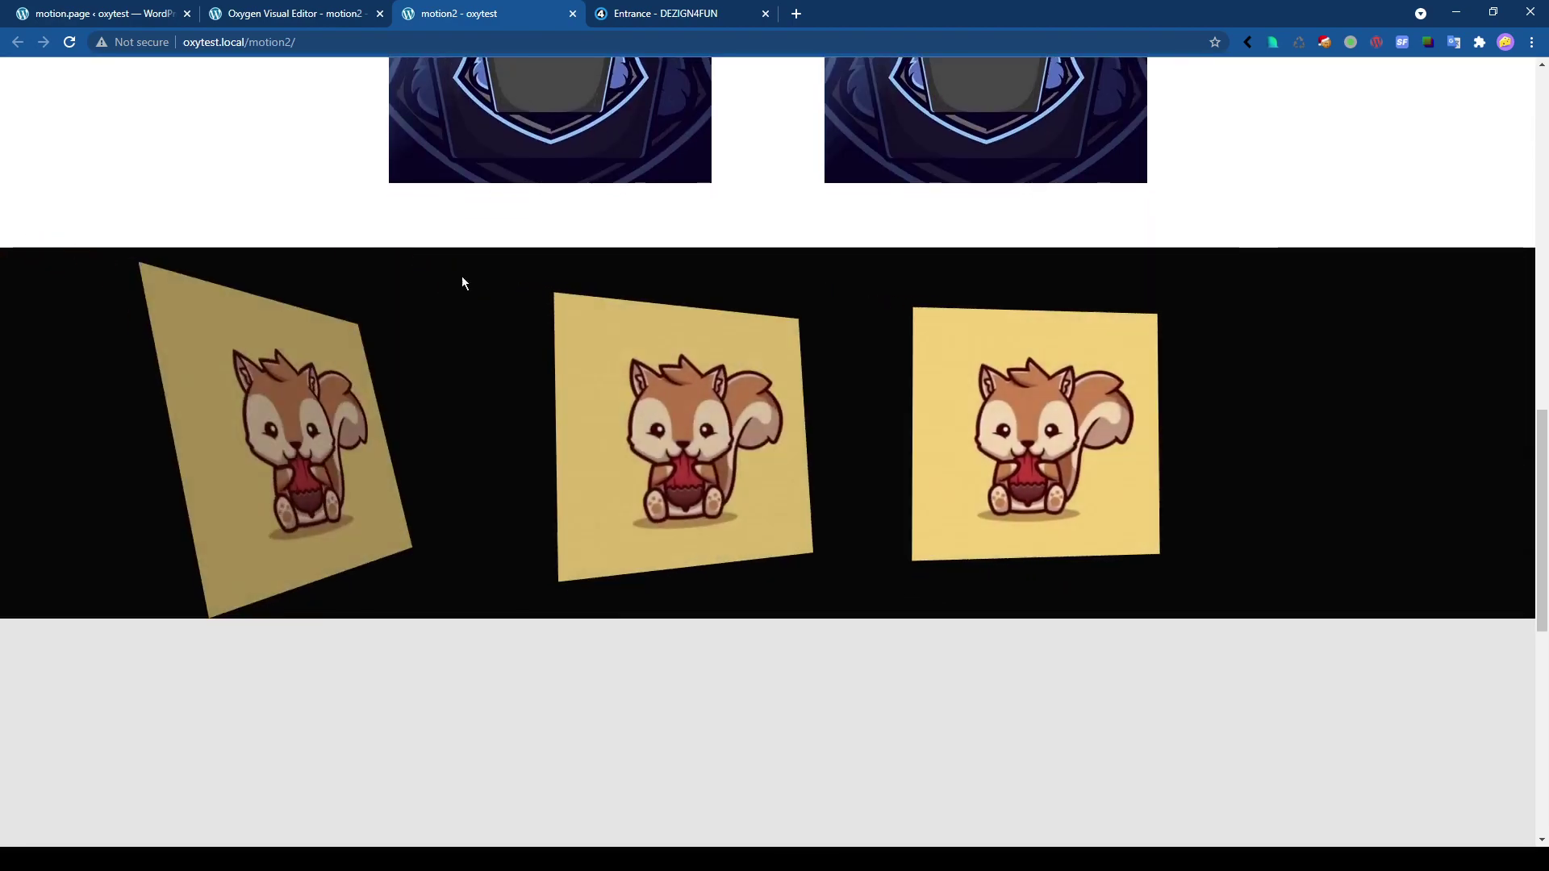
{"action": "scroll", "coordinate": [450, 266], "scroll_direction": "down", "scroll_amount": 1}
{"action": "scroll", "coordinate": [450, 270], "scroll_direction": "up", "scroll_amount": 2}
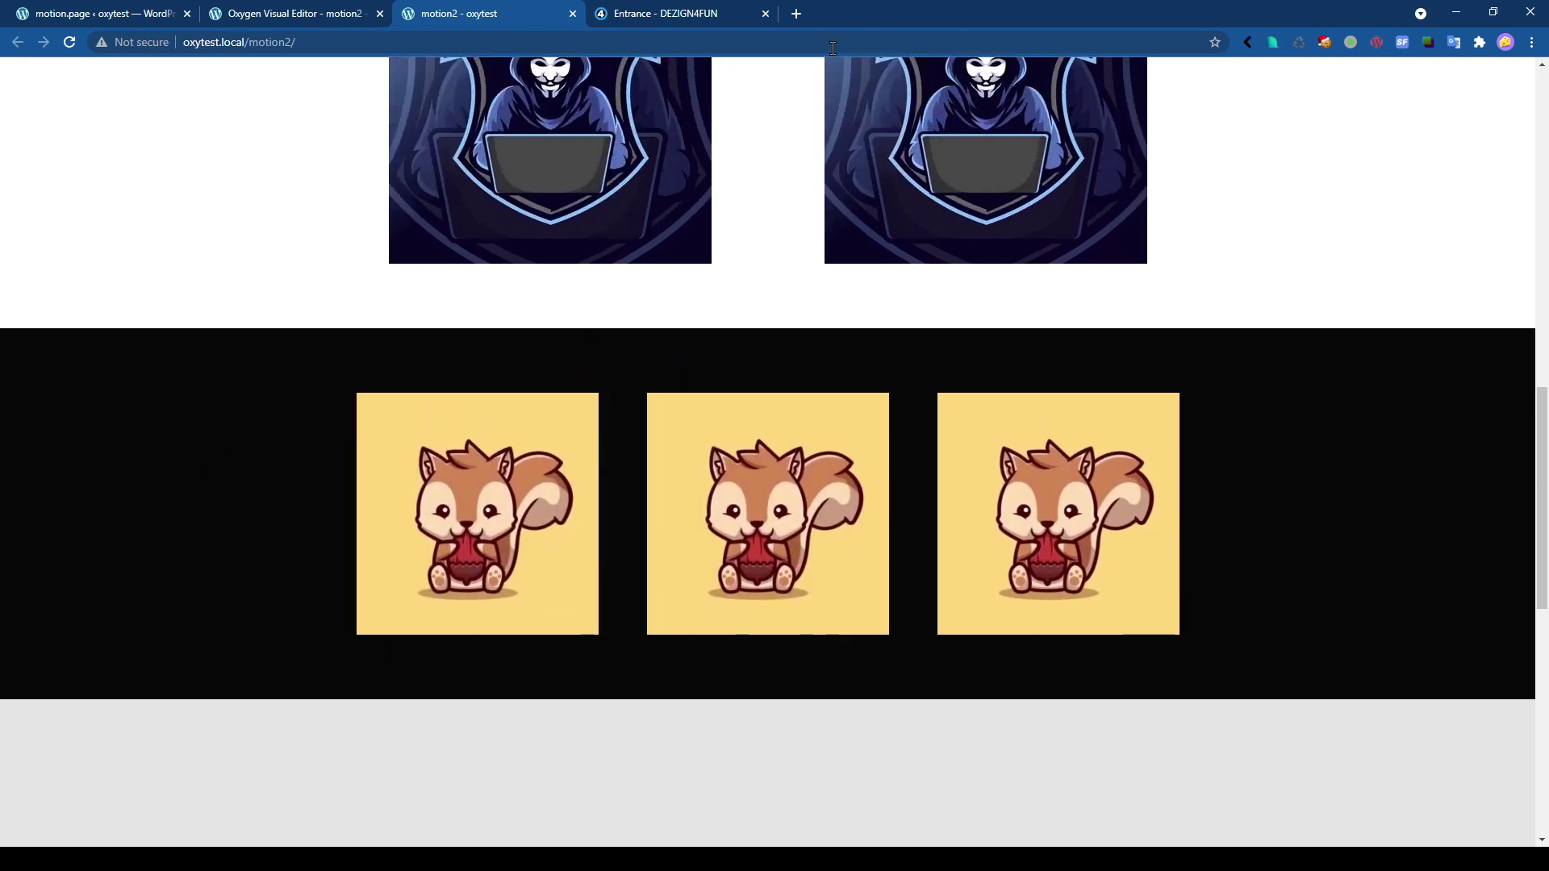
Examine the two-image and three-image entrance animations on DEZIGN4FUN's Entrance page against the recreated ones.
{"action": "left_click", "coordinate": [665, 17]}
{"action": "scroll", "coordinate": [720, 504], "scroll_direction": "down", "scroll_amount": 4}
{"action": "scroll", "coordinate": [702, 505], "scroll_direction": "up", "scroll_amount": 7}
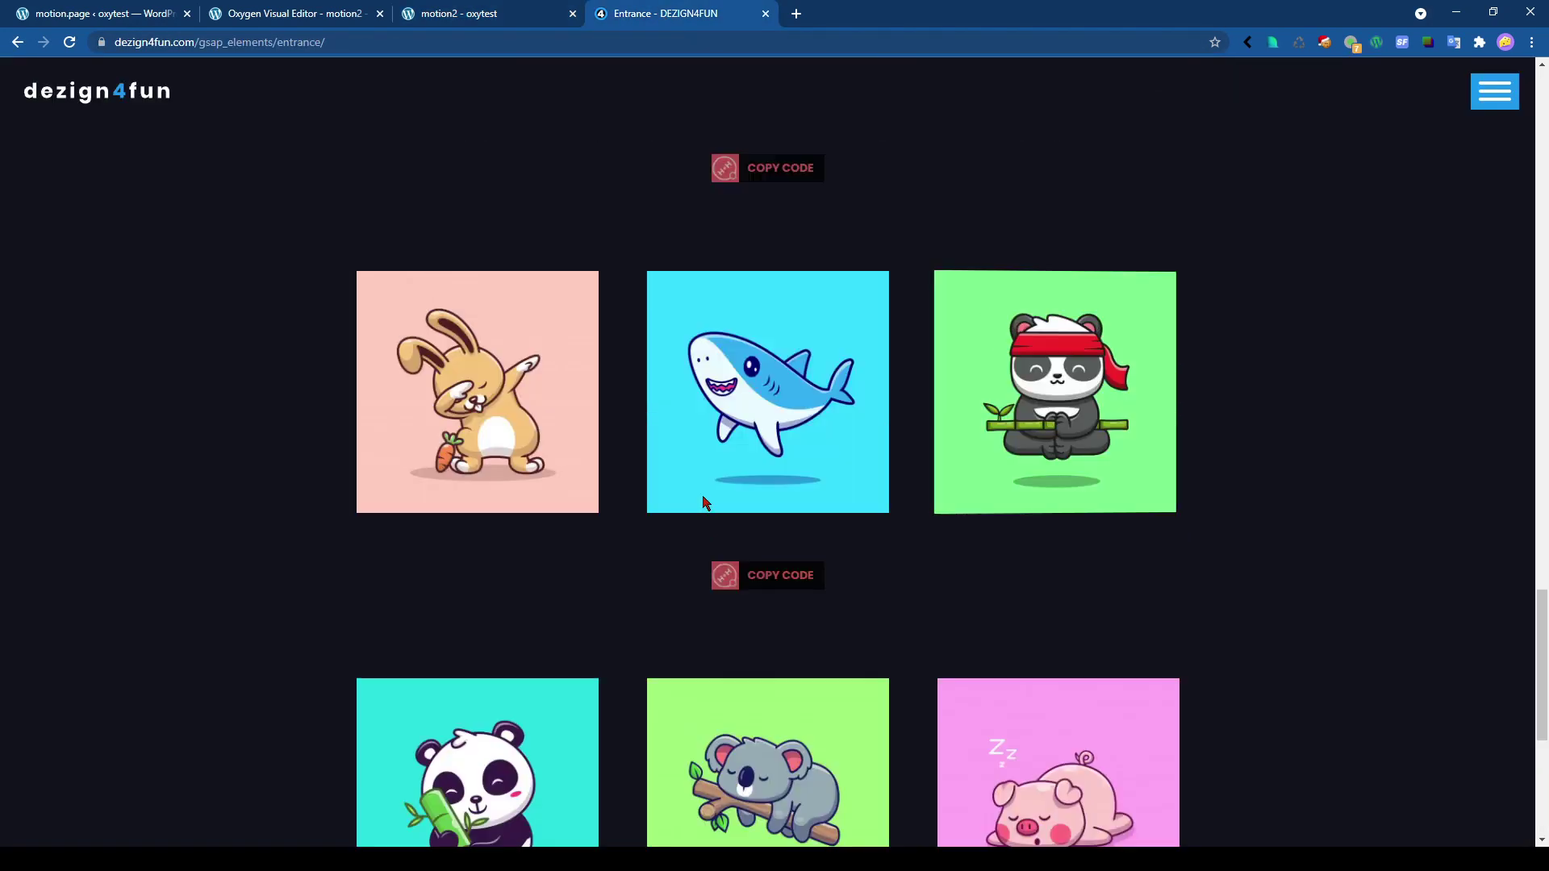
{"action": "scroll", "coordinate": [685, 500], "scroll_direction": "up", "scroll_amount": 10}
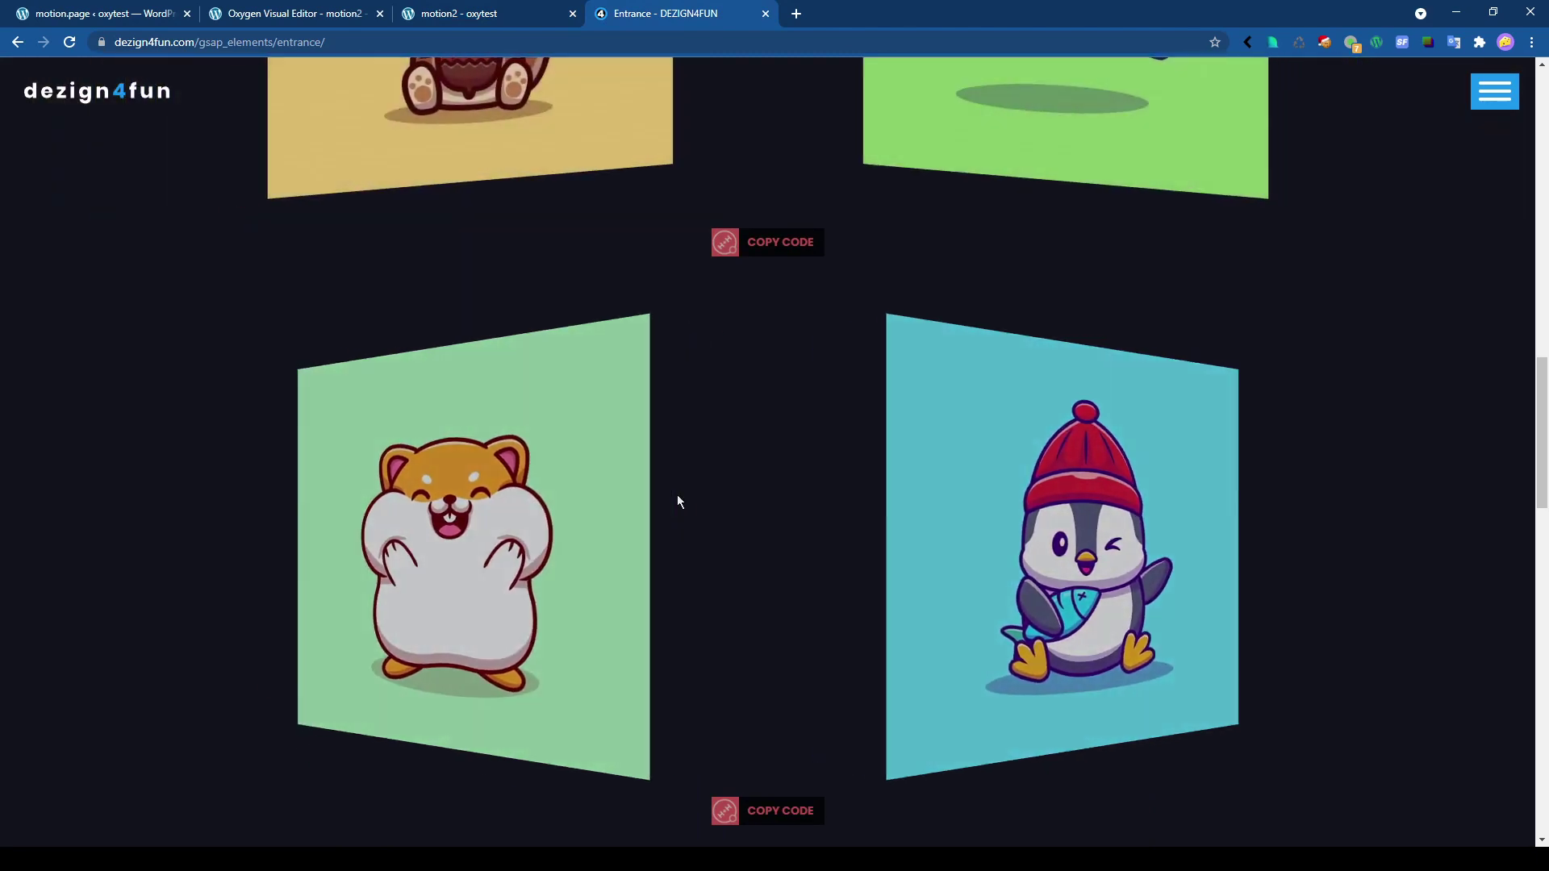
{"action": "scroll", "coordinate": [673, 495], "scroll_direction": "up", "scroll_amount": 7}
{"action": "scroll", "coordinate": [669, 495], "scroll_direction": "down", "scroll_amount": 13}
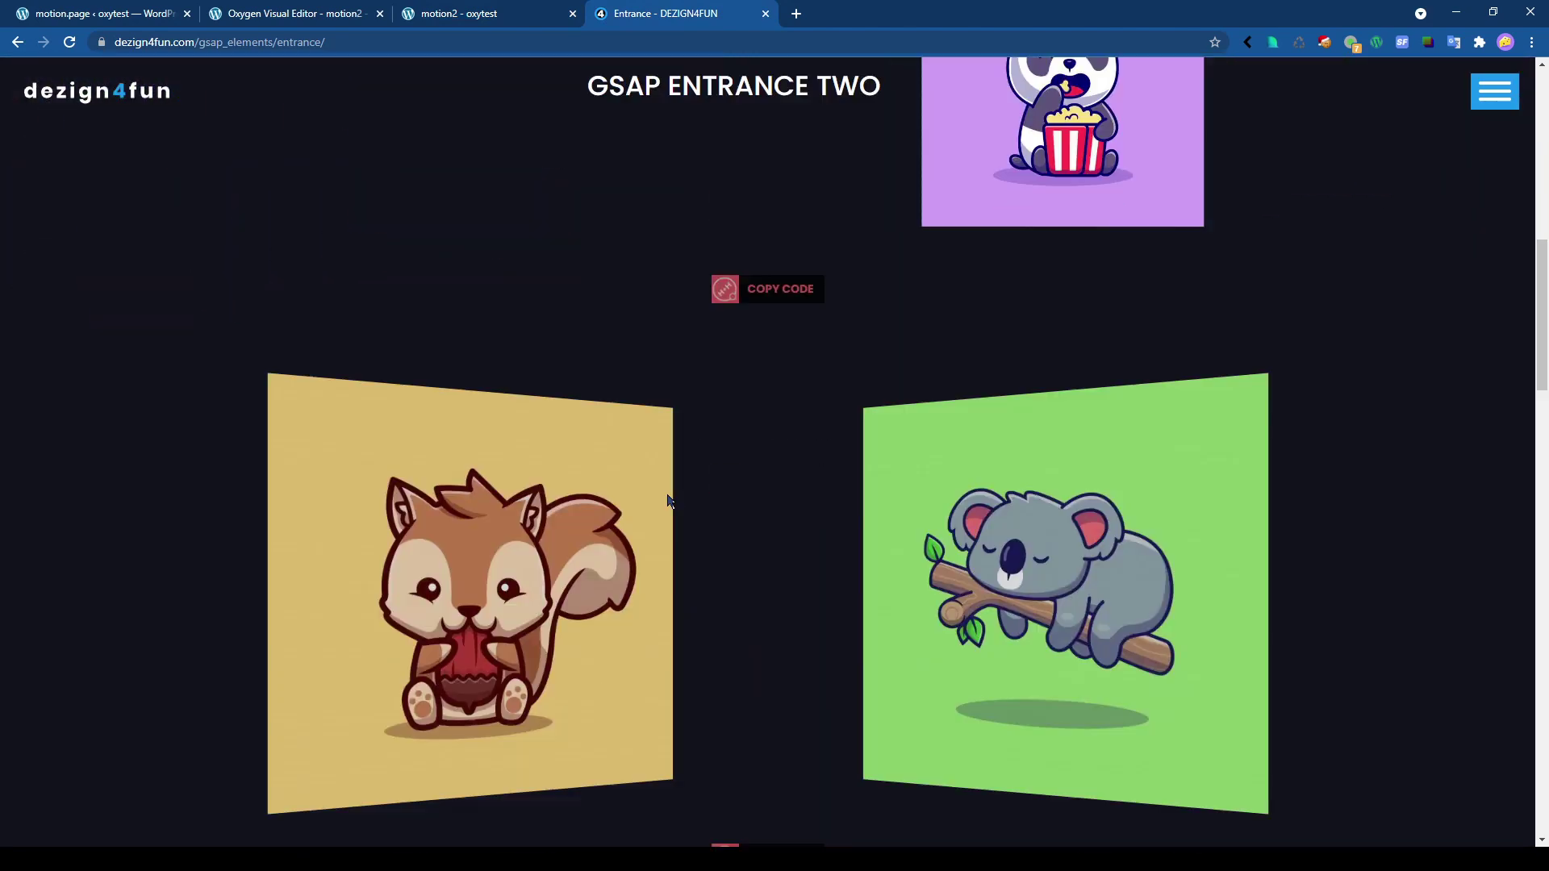
{"action": "scroll", "coordinate": [663, 501], "scroll_direction": "down", "scroll_amount": 10}
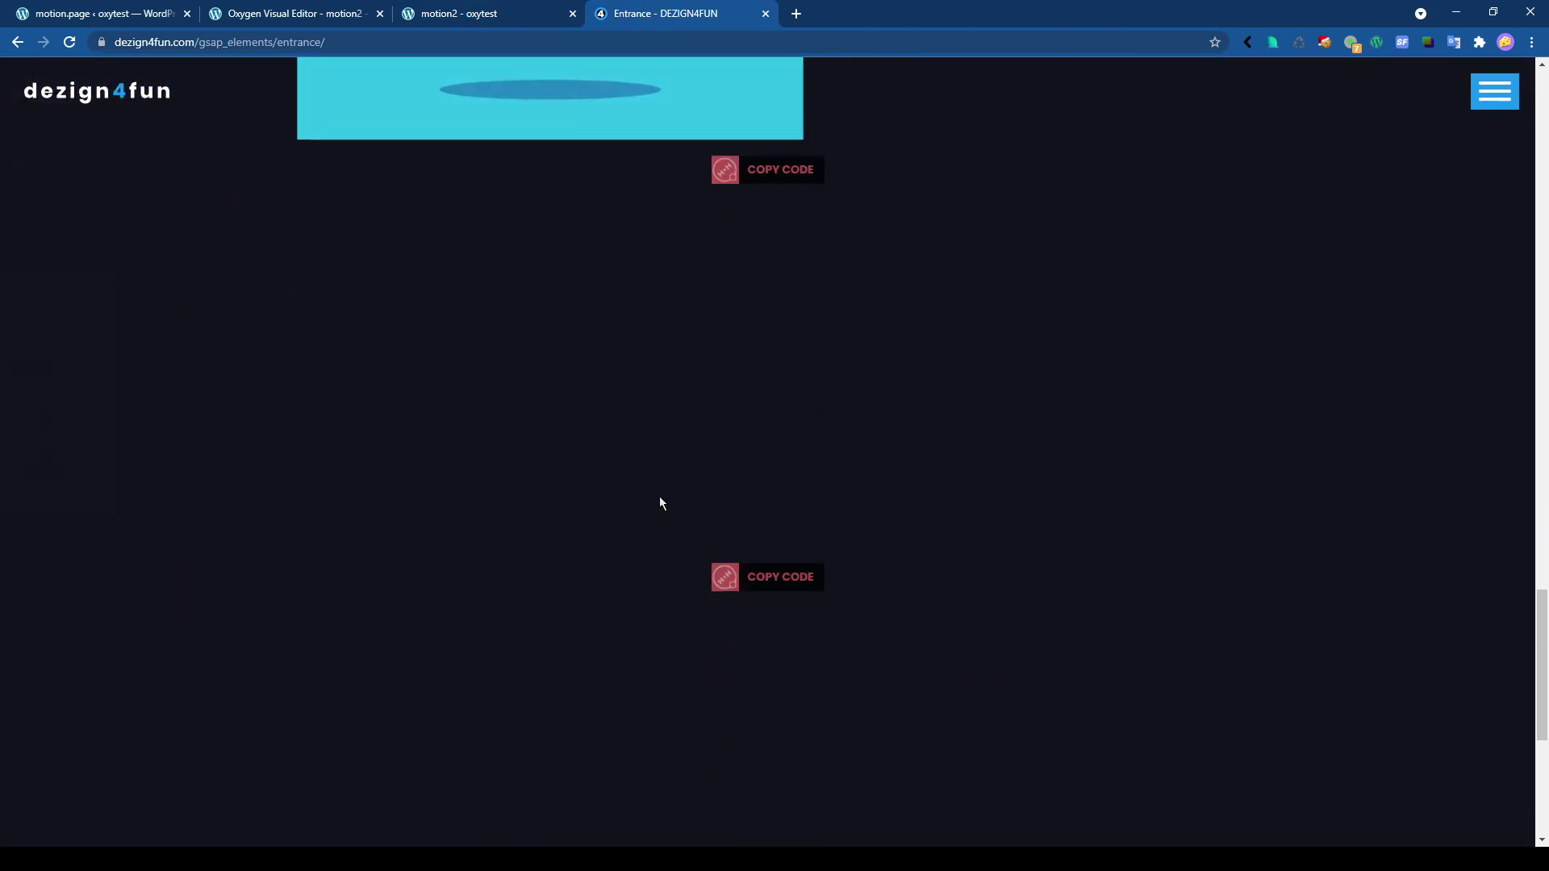
{"action": "scroll", "coordinate": [660, 501], "scroll_direction": "down", "scroll_amount": 2}
{"action": "scroll", "coordinate": [657, 501], "scroll_direction": "up", "scroll_amount": 7}
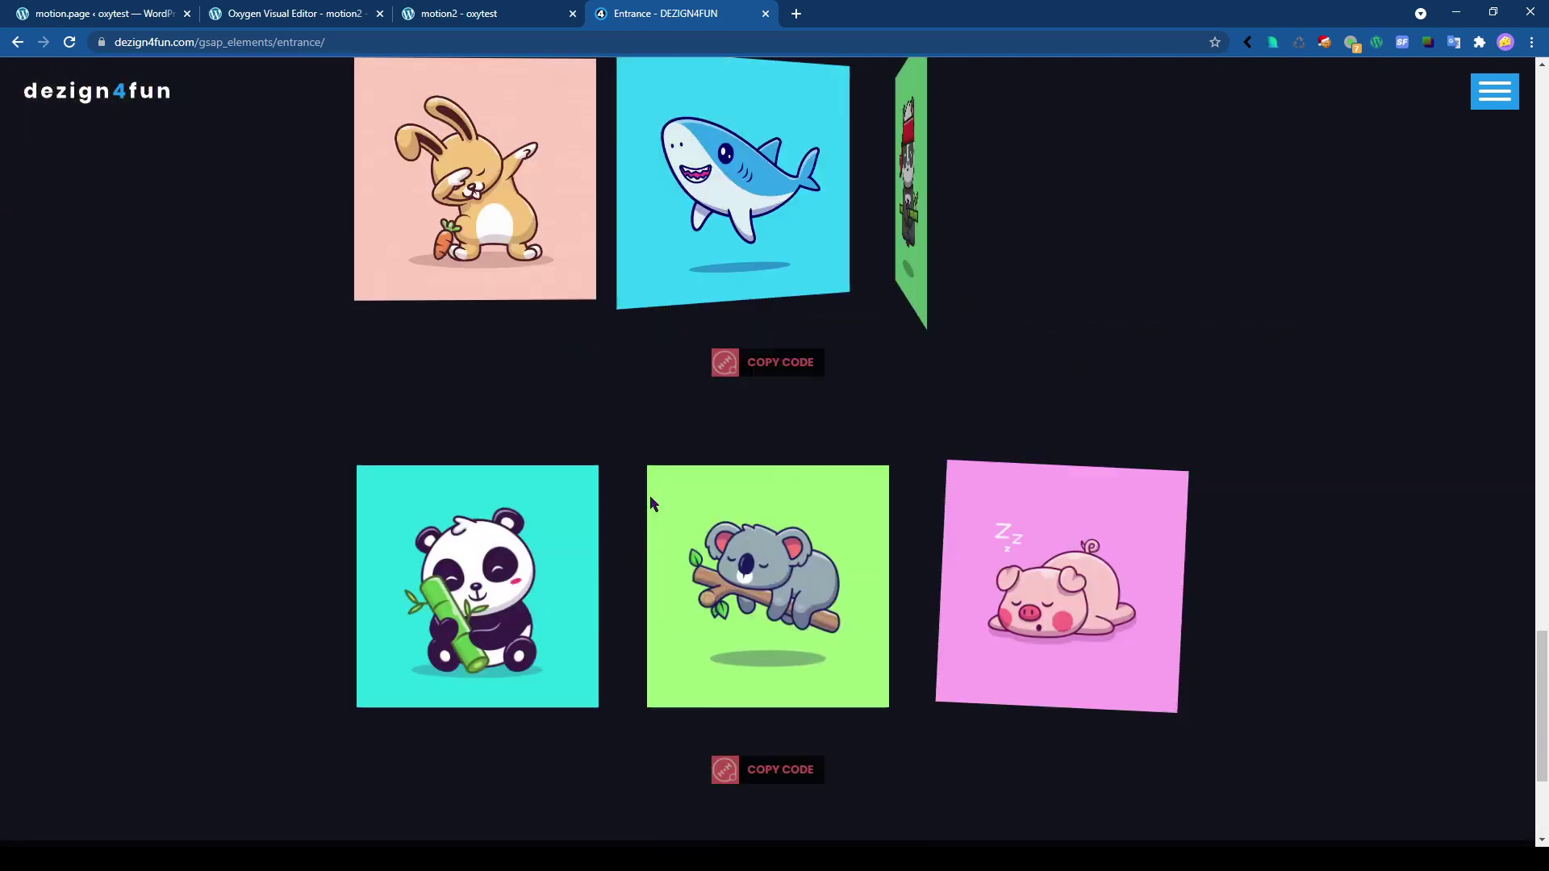